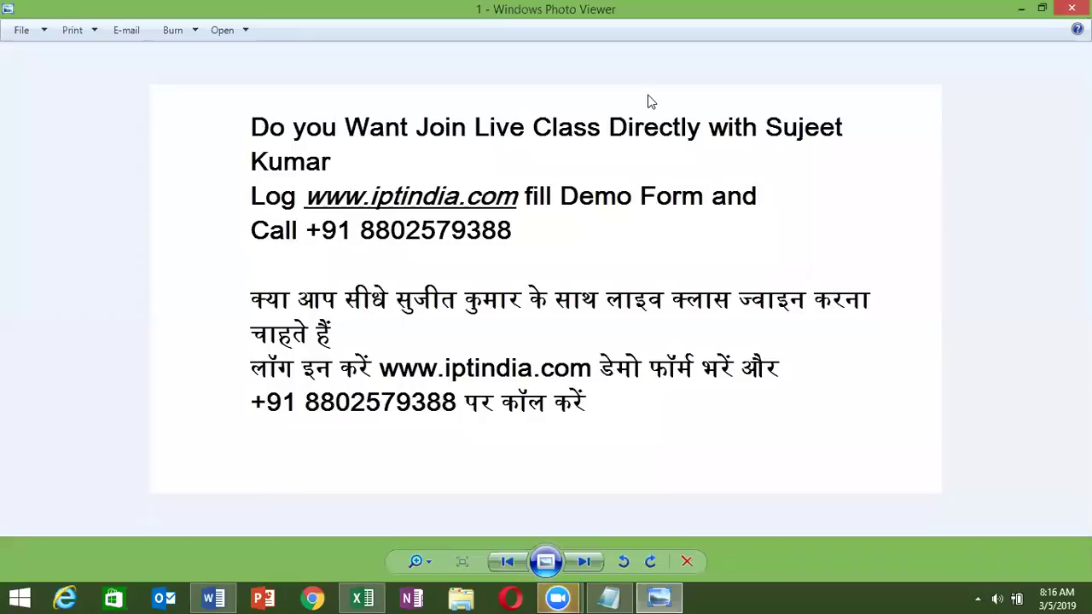
Step: Show the next promo image, then close Windows Photo Viewer
{"action": "left_click", "coordinate": [585, 561]}
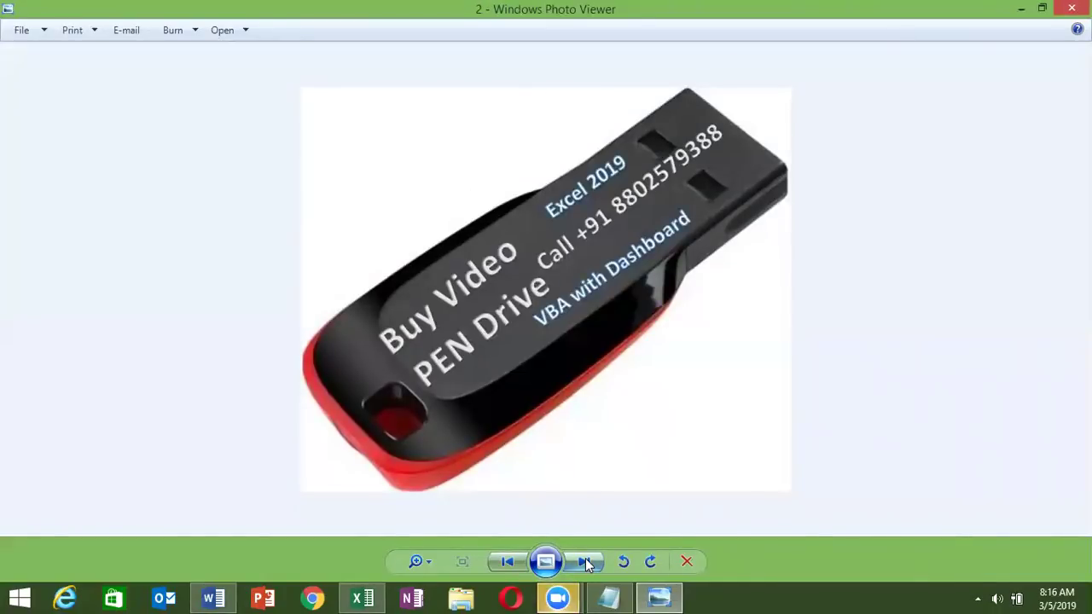
{"action": "key", "text": "alt+F4"}
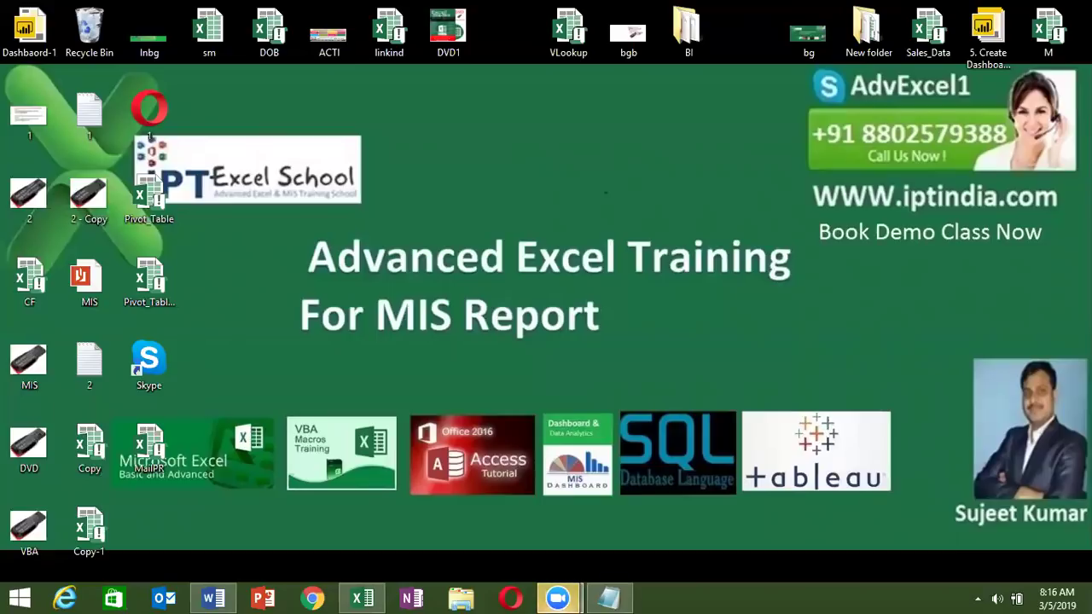
Step: Bring Book1 back up and open the recent workbook CF
{"action": "left_click", "coordinate": [366, 597]}
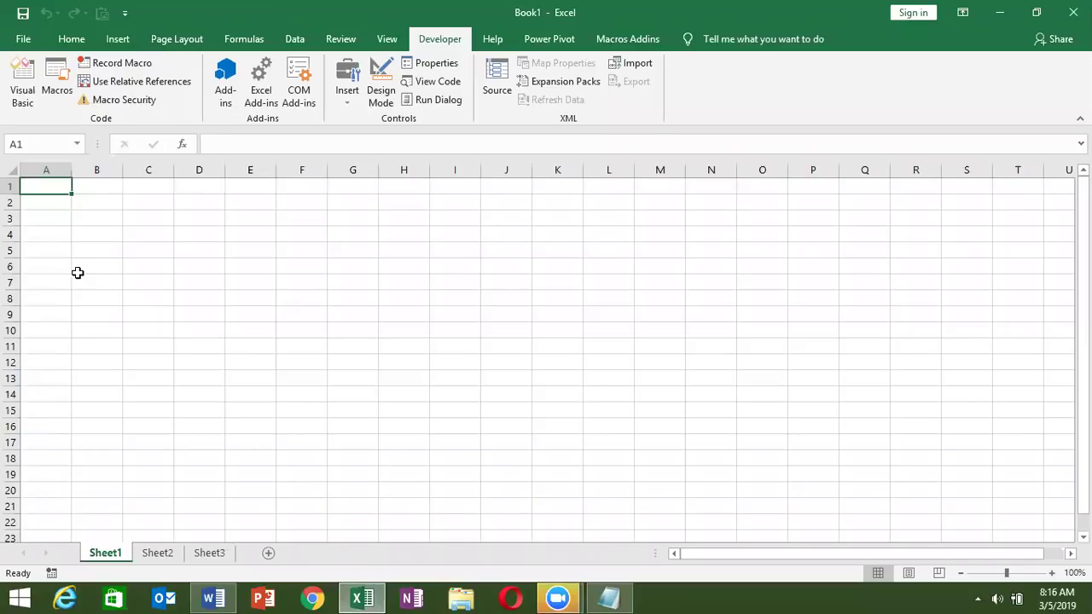
{"action": "left_click", "coordinate": [27, 36]}
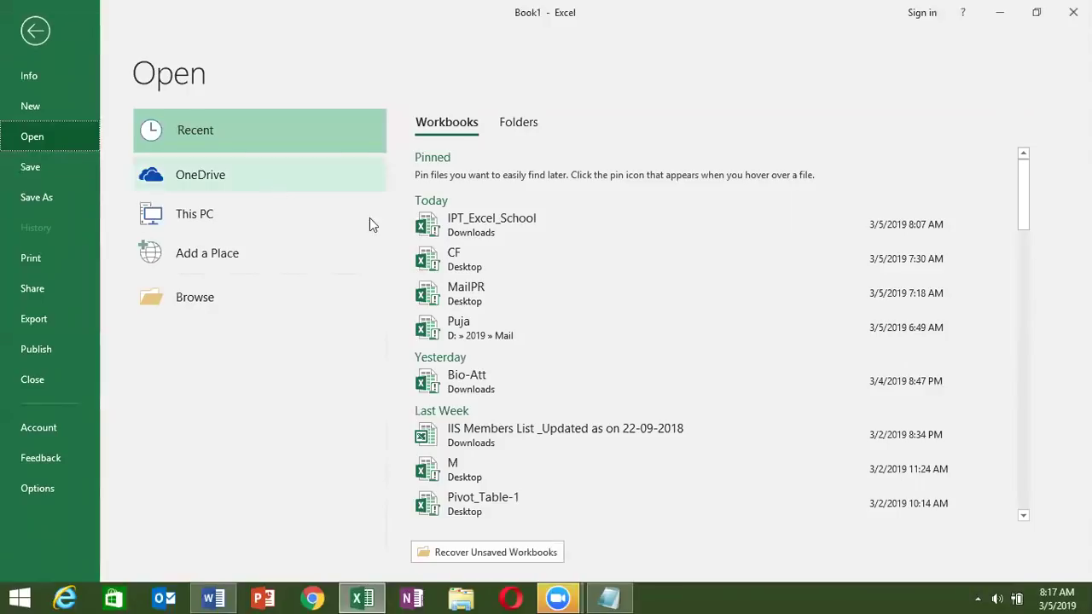
{"action": "left_click", "coordinate": [445, 254]}
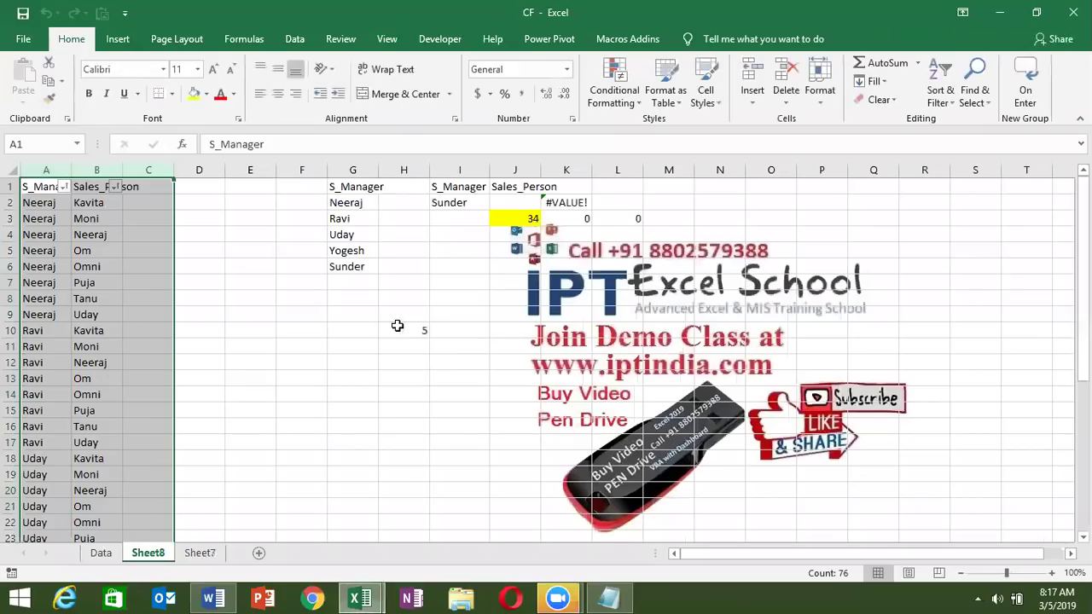
Step: Delete Sheet7 and Sheet8 together as a grouped selection
{"action": "left_click", "coordinate": [200, 553]}
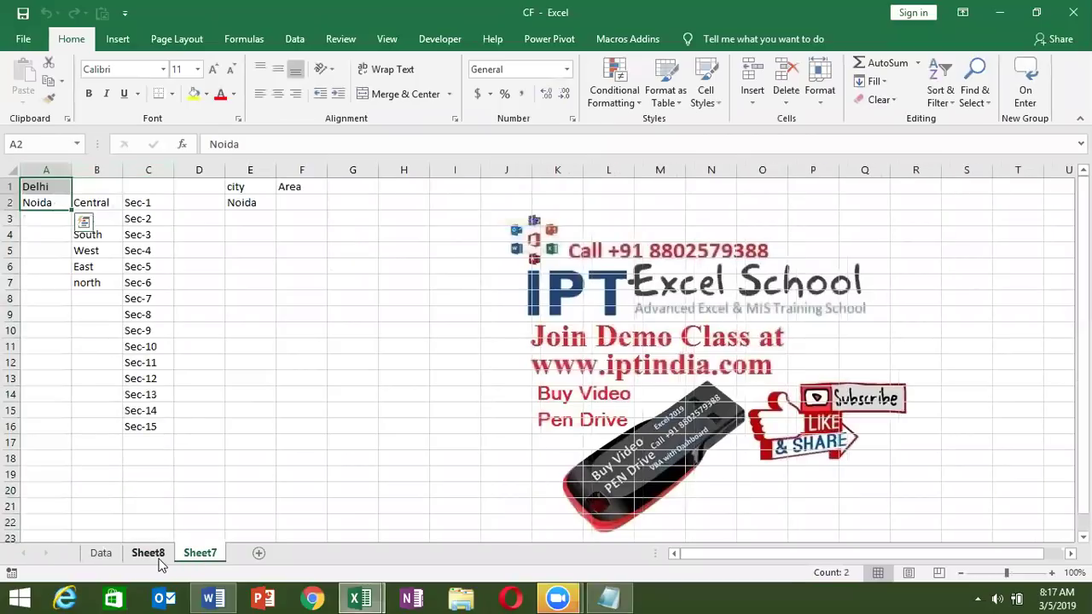
{"action": "left_click", "coordinate": [160, 564], "text": "ctrl"}
{"action": "right_click", "coordinate": [192, 561]}
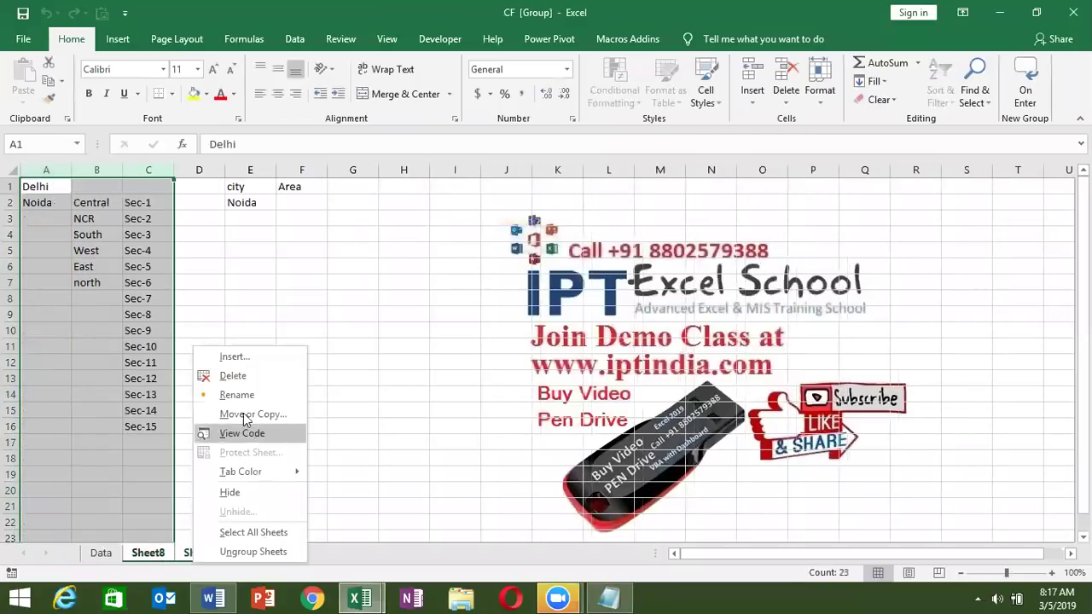
{"action": "left_click", "coordinate": [238, 377]}
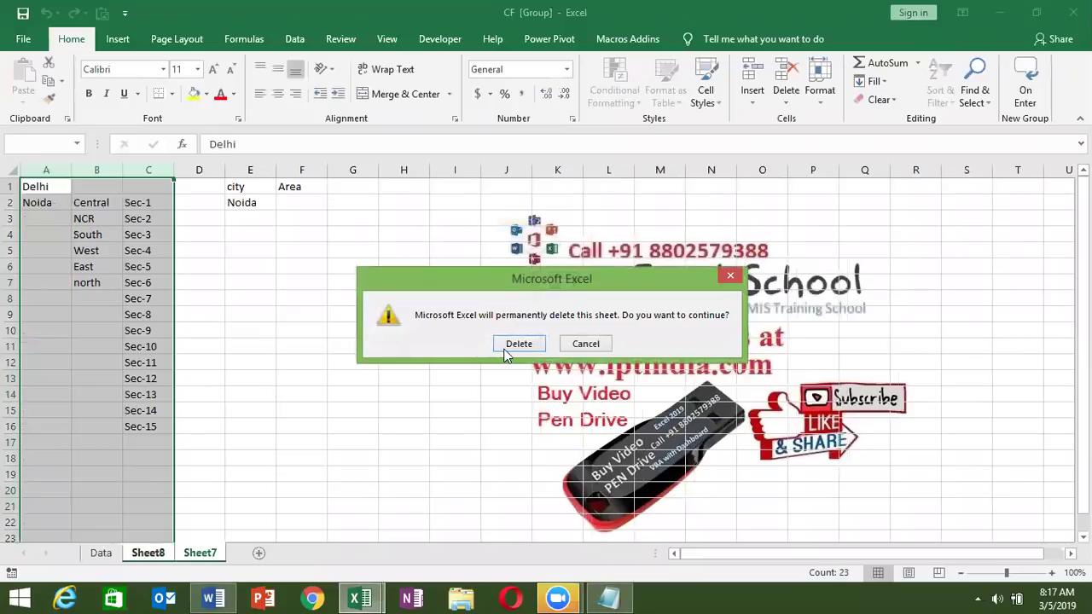
{"action": "left_click", "coordinate": [519, 344]}
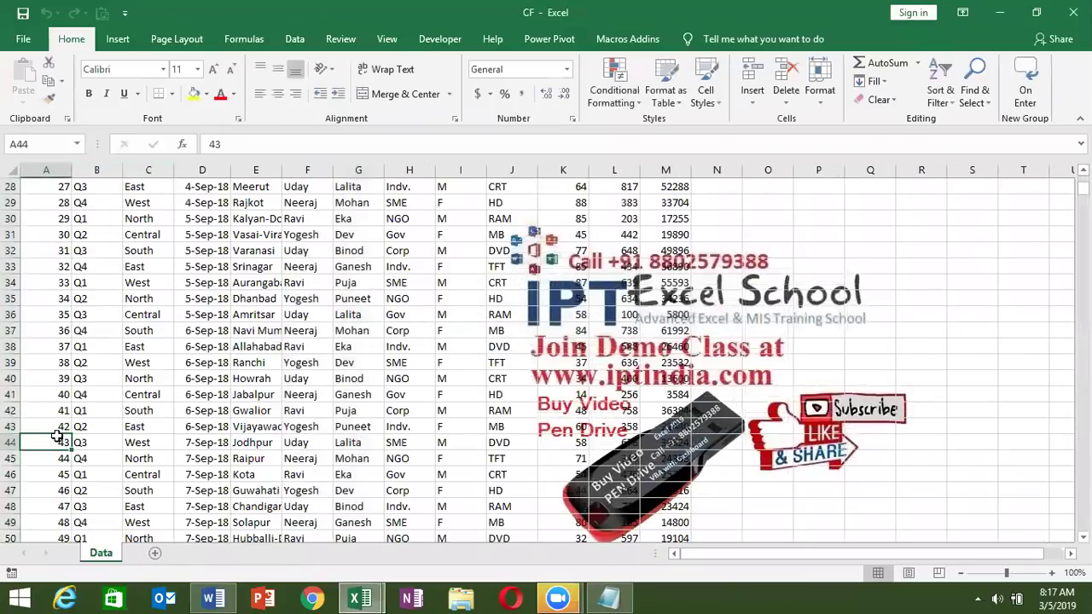
Step: Clear the stray date-criteria values in columns O–Q beside the data table
{"action": "key", "text": "ctrl+Home"}
{"action": "key", "text": "ctrl+Down"}
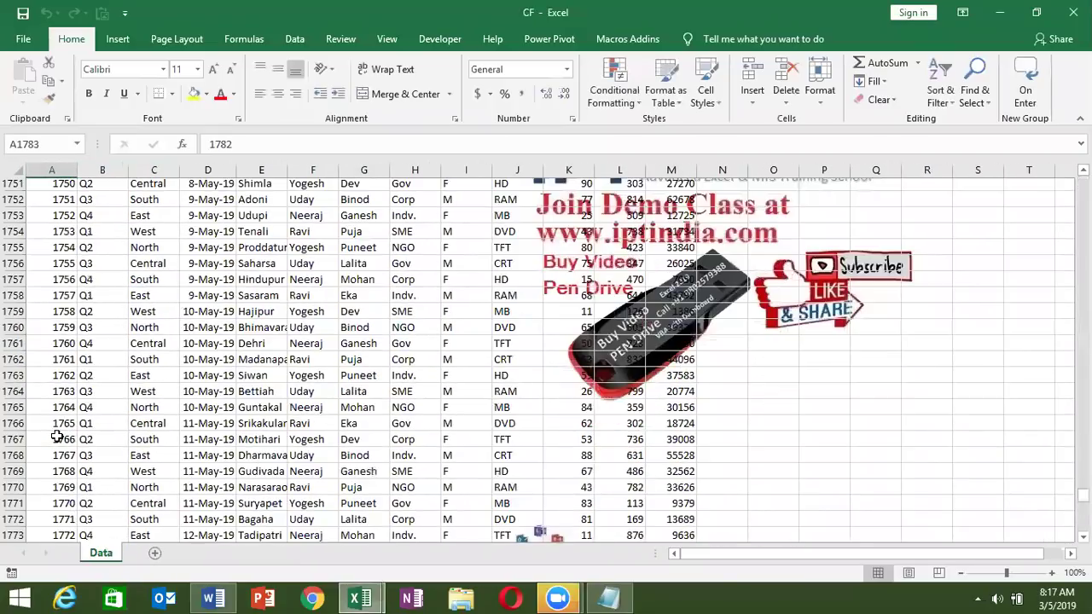
{"action": "key", "text": "ctrl+Up"}
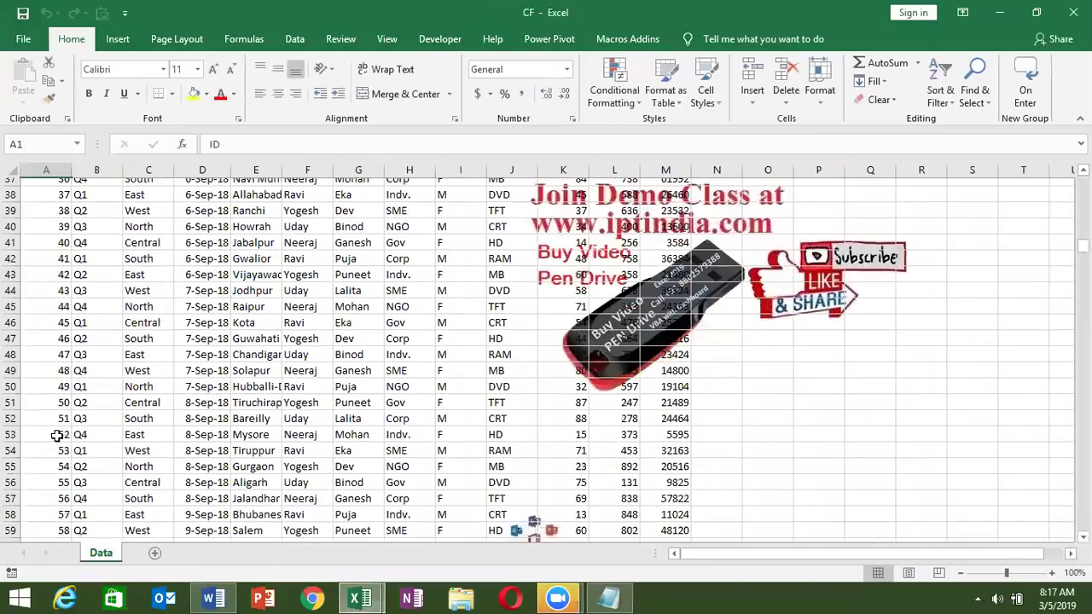
{"action": "key", "text": "ctrl+Down"}
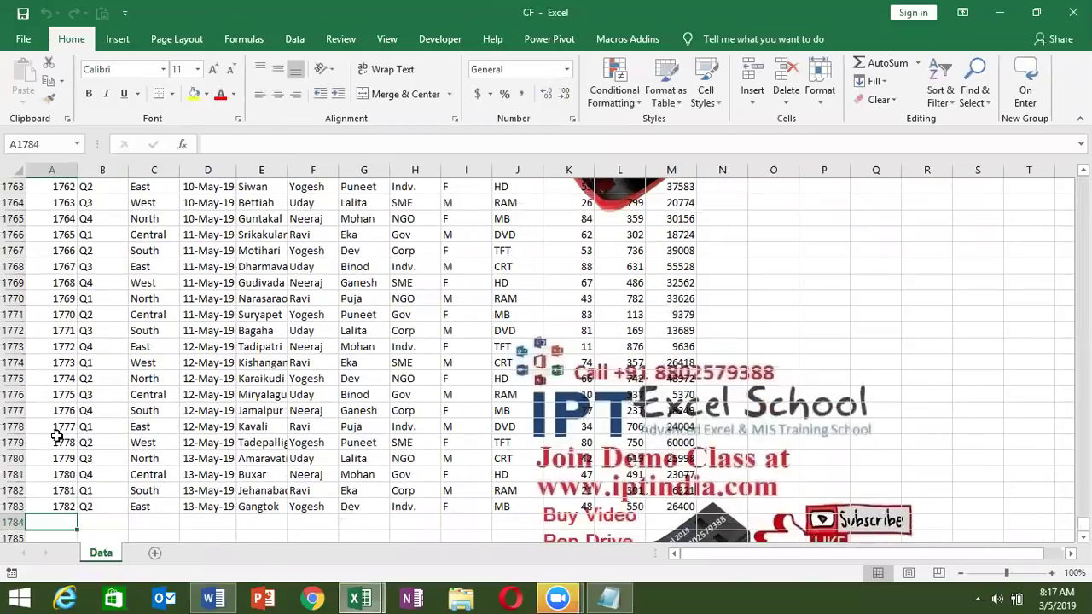
{"action": "key", "text": "ctrl+Up"}
{"action": "key", "text": "ctrl+Right"}
{"action": "key", "text": "ctrl+shift+Down"}
{"action": "key", "text": "Left"}
{"action": "key", "text": "Left"}
{"action": "key", "text": "ctrl+shift+Down"}
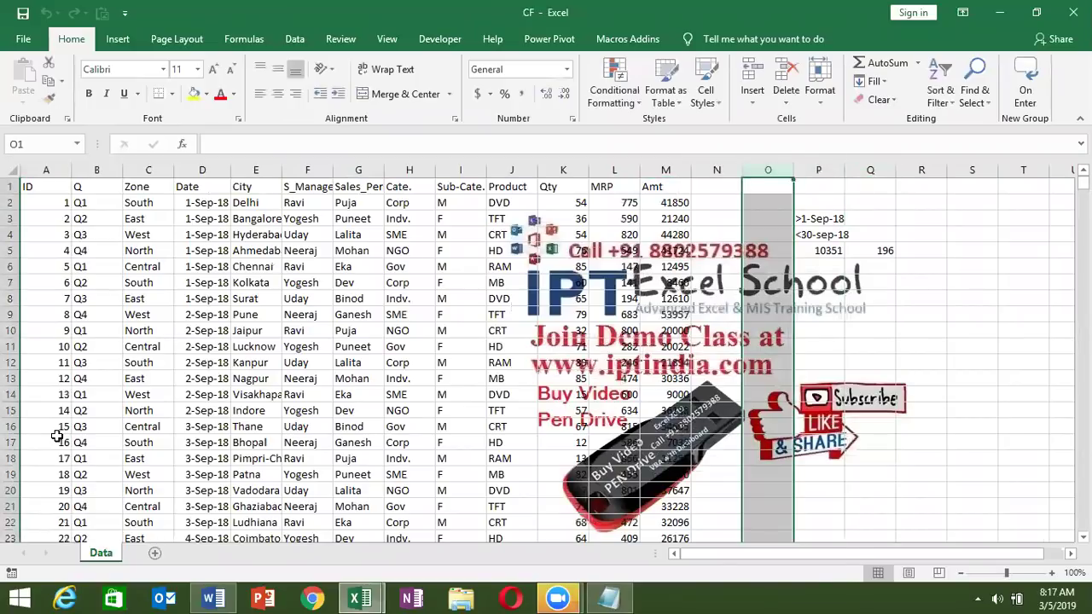
{"action": "key", "text": "shift+Right"}
{"action": "key", "text": "shift+Right"}
{"action": "key", "text": "Delete"}
Step: Confirm column O is now empty and select the data table from A1
{"action": "key", "text": "ctrl+Down"}
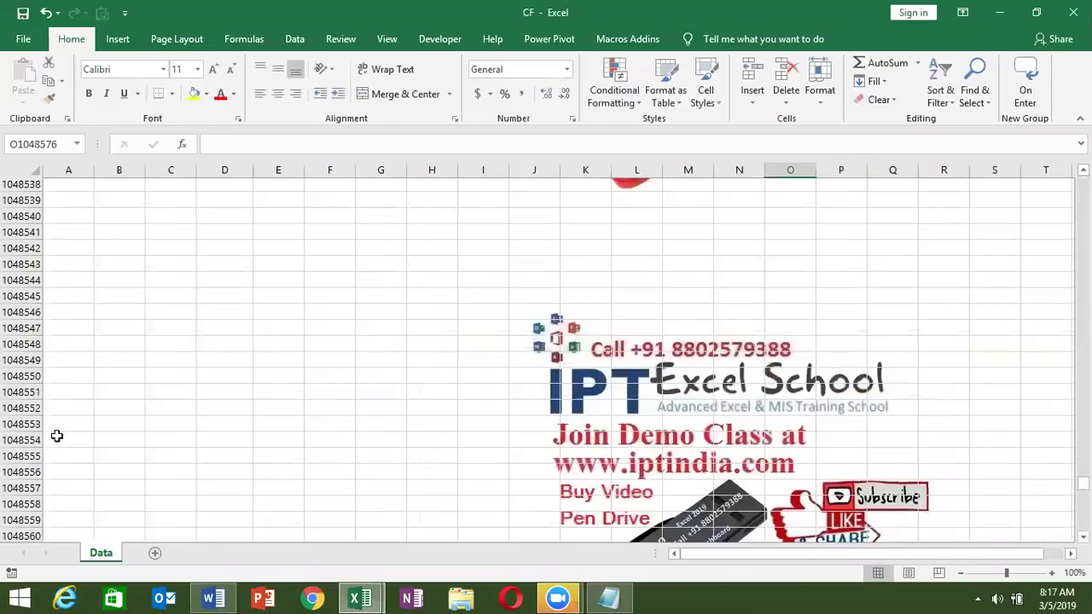
{"action": "key", "text": "ctrl+Up"}
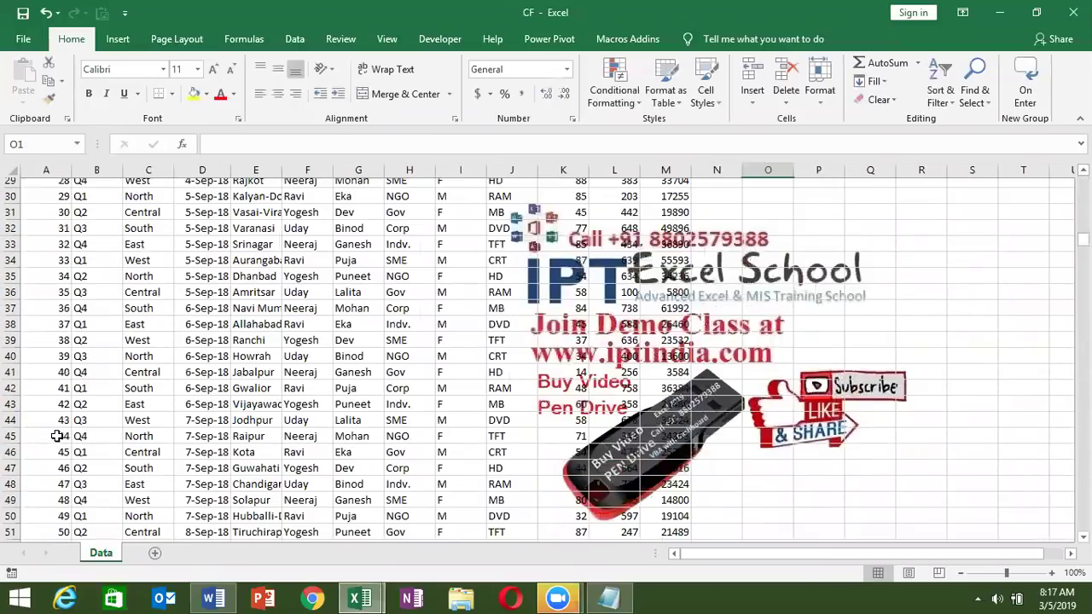
{"action": "key", "text": "ctrl+Home"}
{"action": "key", "text": "ctrl+shift+Right"}
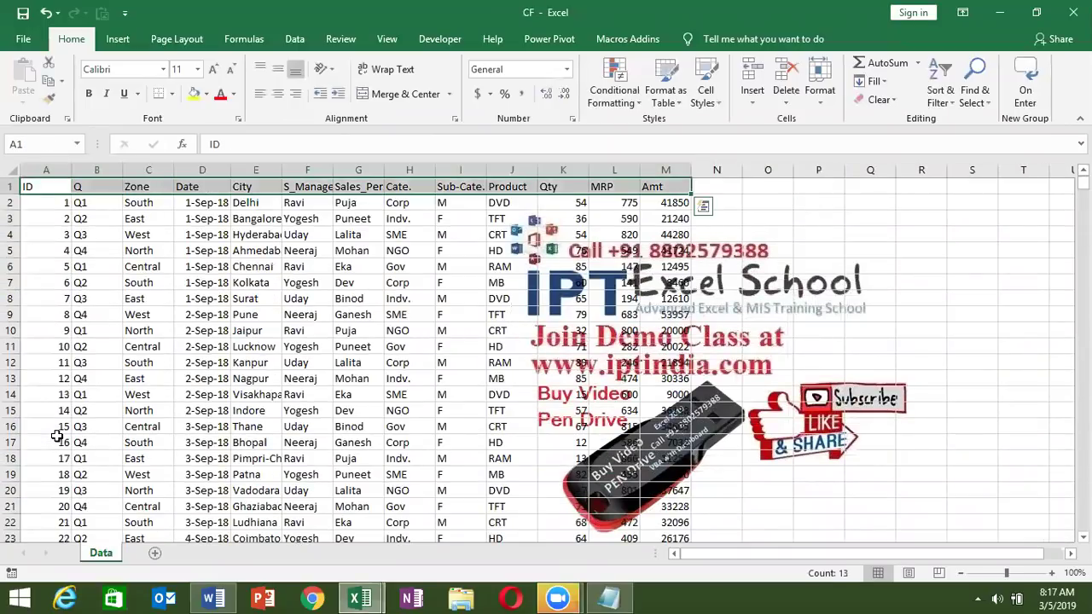
Step: Build a new-sheet PivotTable counting Zone for each S_Manager, then return to Data
{"action": "left_click", "coordinate": [53, 186]}
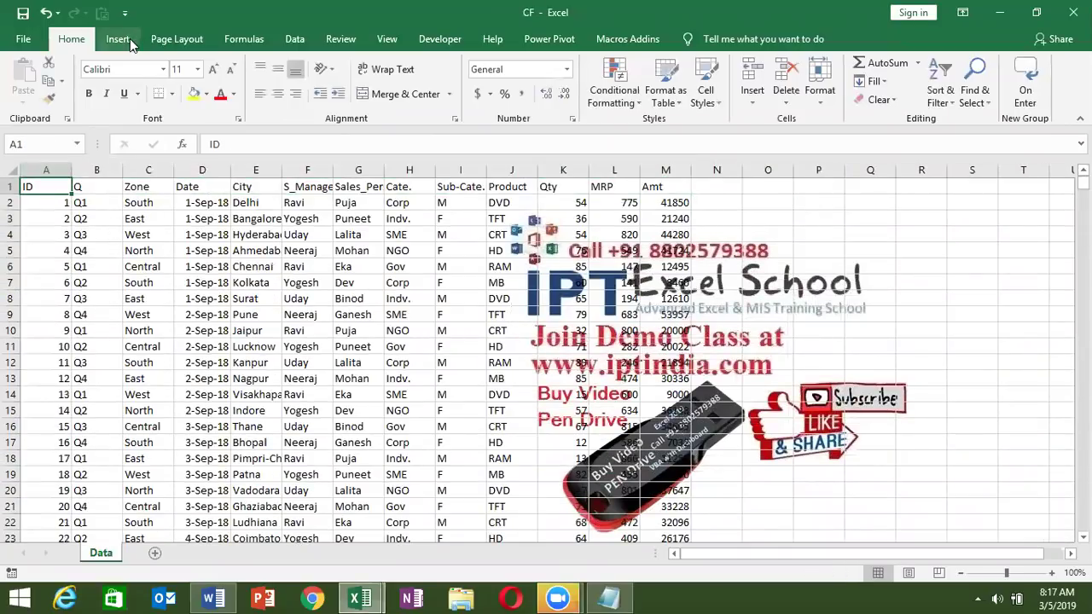
{"action": "left_click", "coordinate": [129, 38]}
{"action": "left_click", "coordinate": [52, 83]}
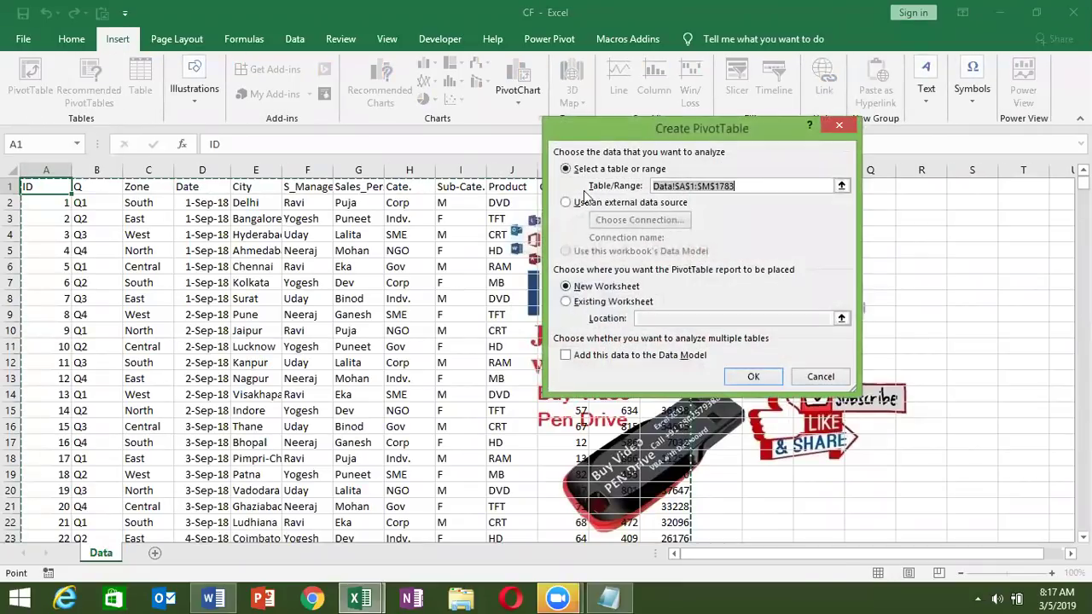
{"action": "left_click", "coordinate": [751, 377]}
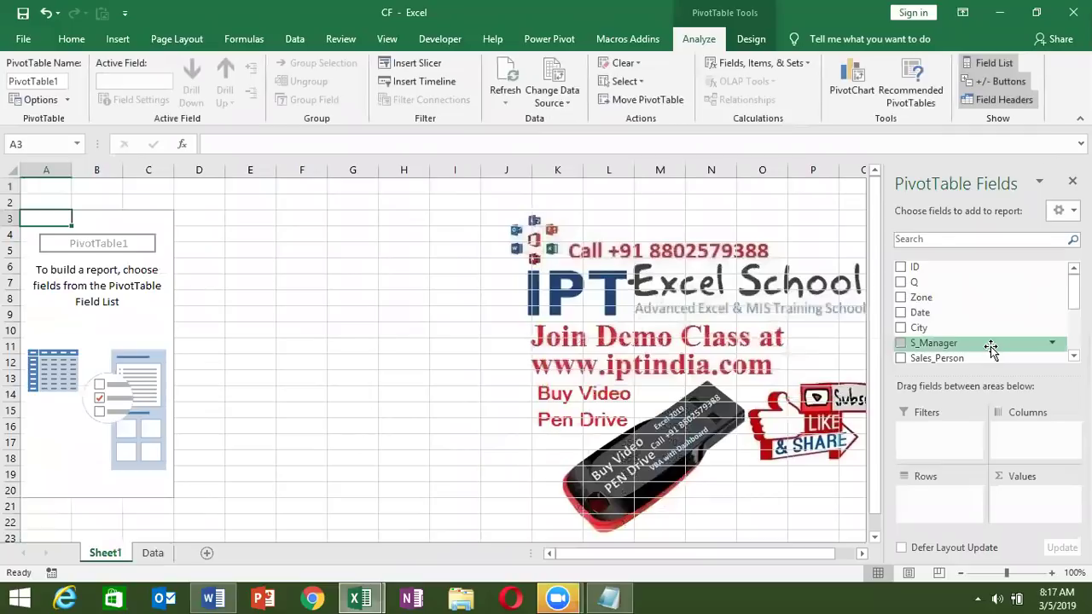
{"action": "left_click_drag", "start_coordinate": [990, 350], "coordinate": [939, 496]}
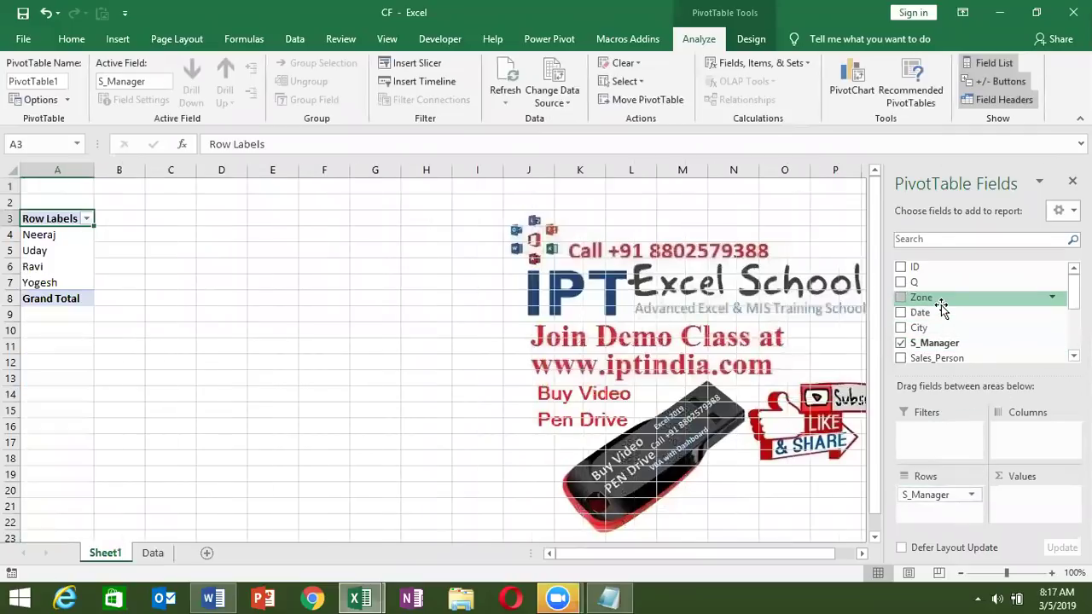
{"action": "left_click_drag", "start_coordinate": [938, 298], "coordinate": [1028, 512]}
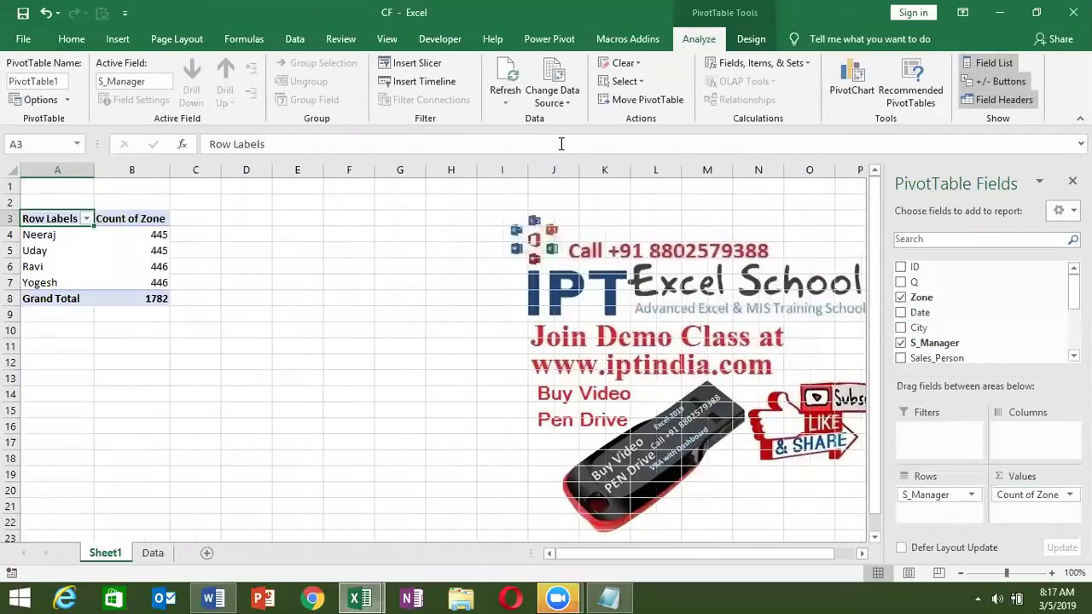
{"action": "left_click", "coordinate": [153, 553]}
{"action": "left_click", "coordinate": [97, 506]}
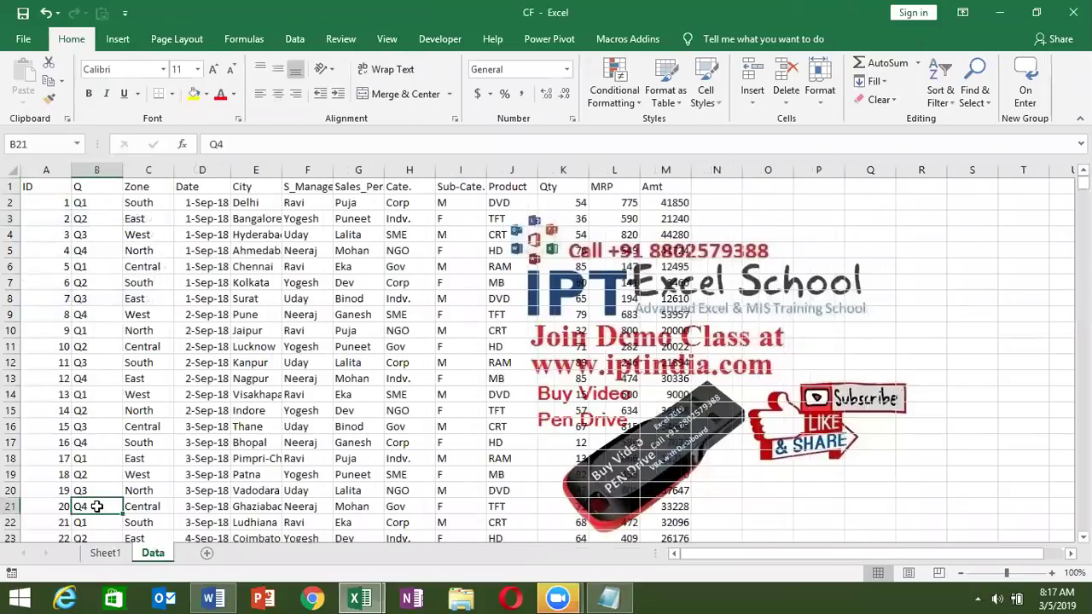
Step: Check that the Sheet1 PivotTable's source range is Data!$A$1:$M$1783, leaving it unchanged
{"action": "key", "text": "ctrl+Down"}
{"action": "left_click", "coordinate": [110, 556]}
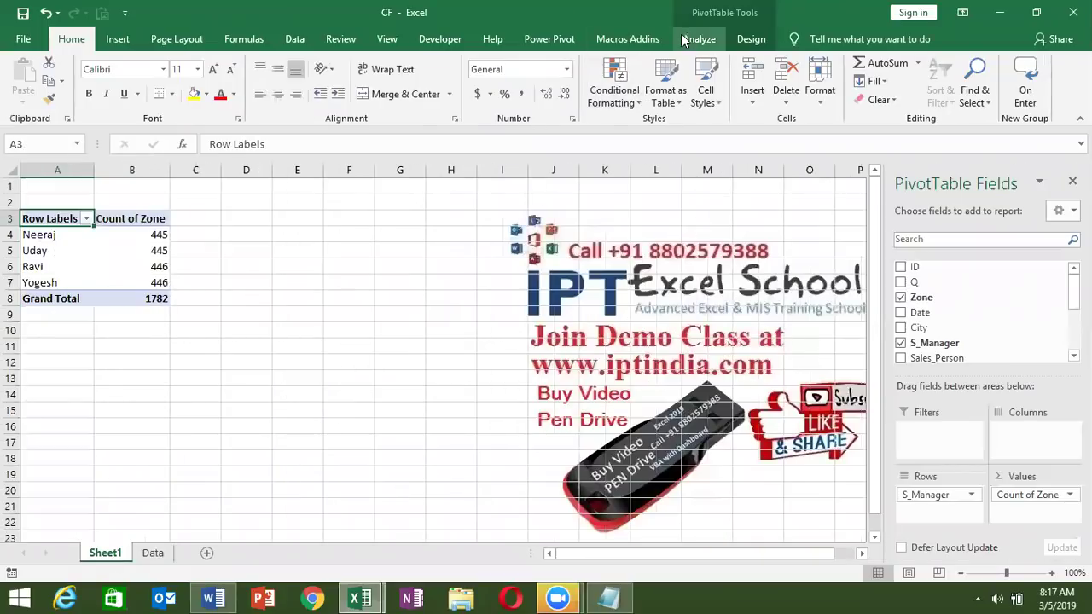
{"action": "left_click", "coordinate": [697, 39]}
{"action": "left_click", "coordinate": [552, 99]}
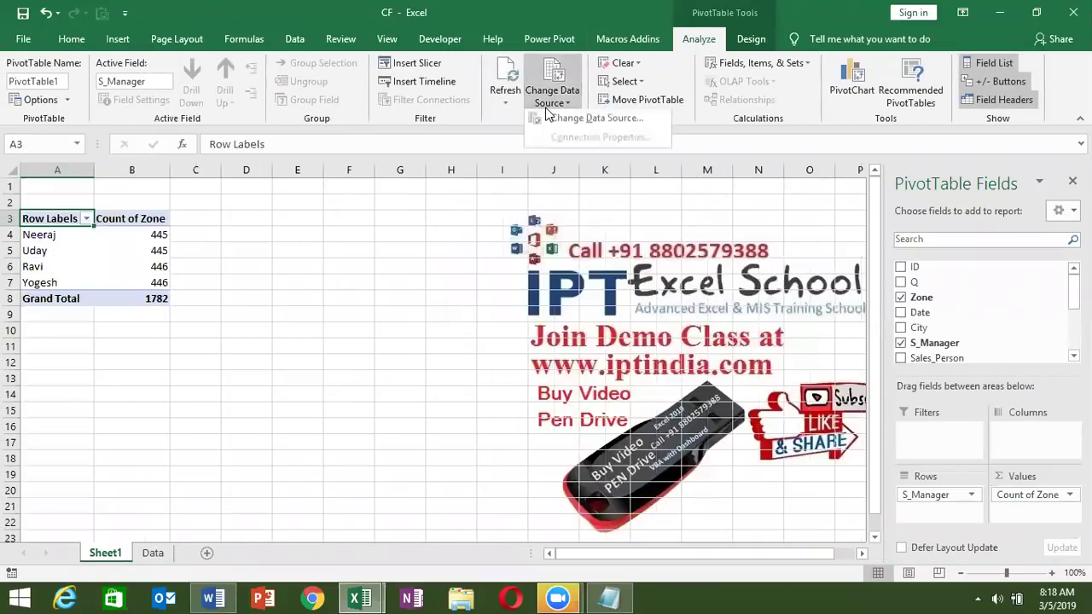
{"action": "left_click", "coordinate": [596, 120]}
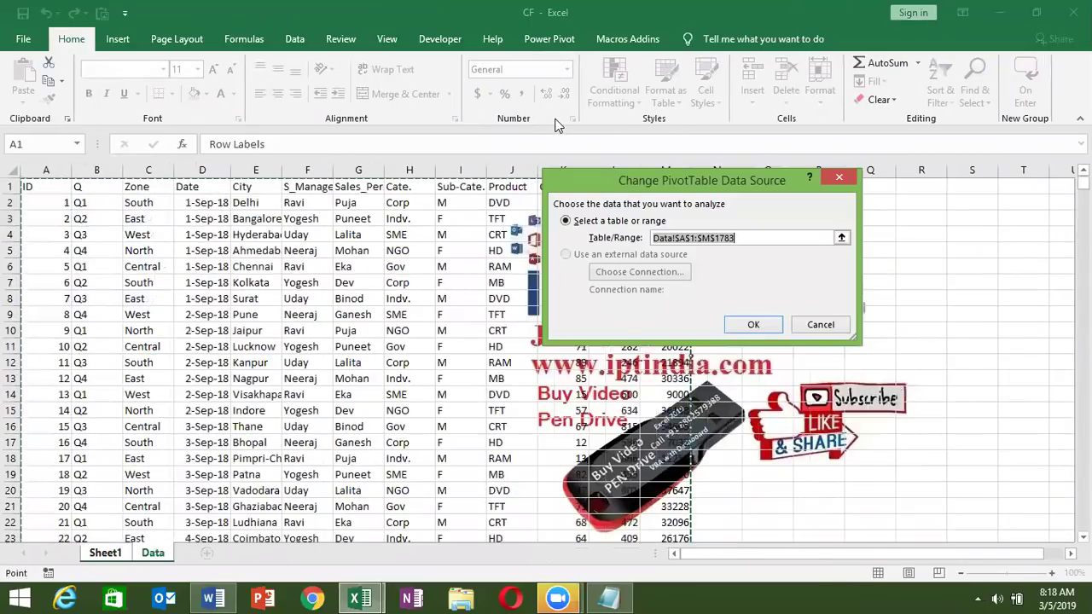
{"action": "key", "text": "Return"}
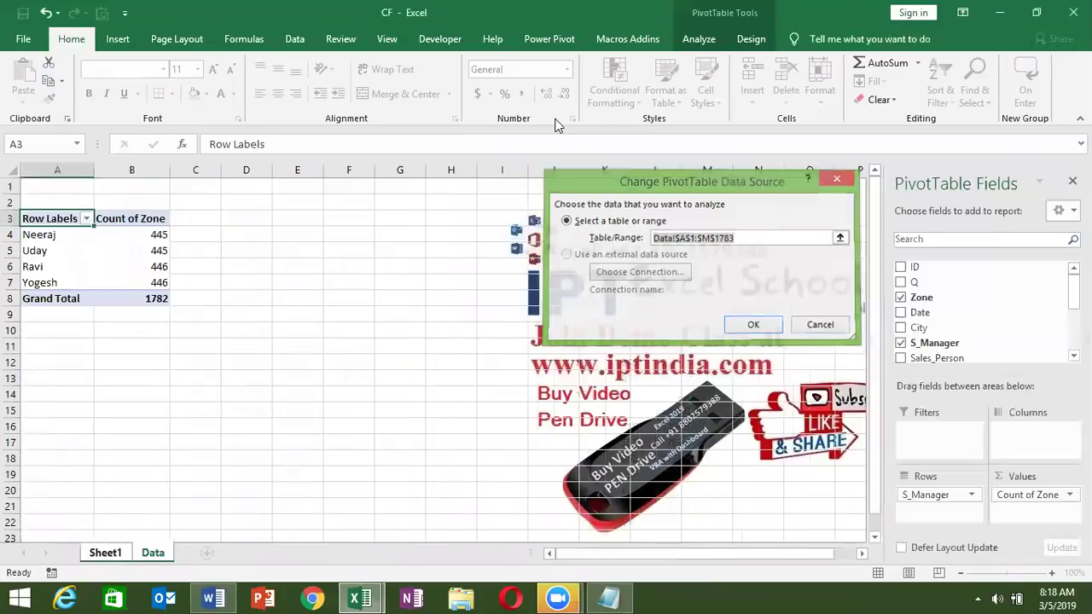
Step: Delete Sheet1 along with its Zone-by-S_Manager PivotTable
{"action": "right_click", "coordinate": [122, 562]}
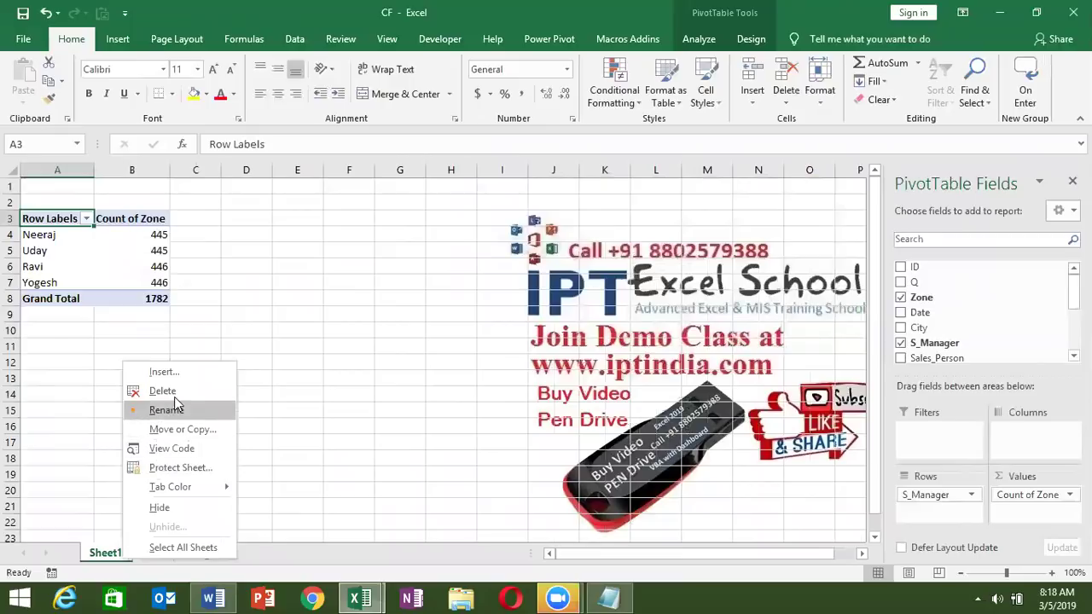
{"action": "left_click", "coordinate": [164, 393]}
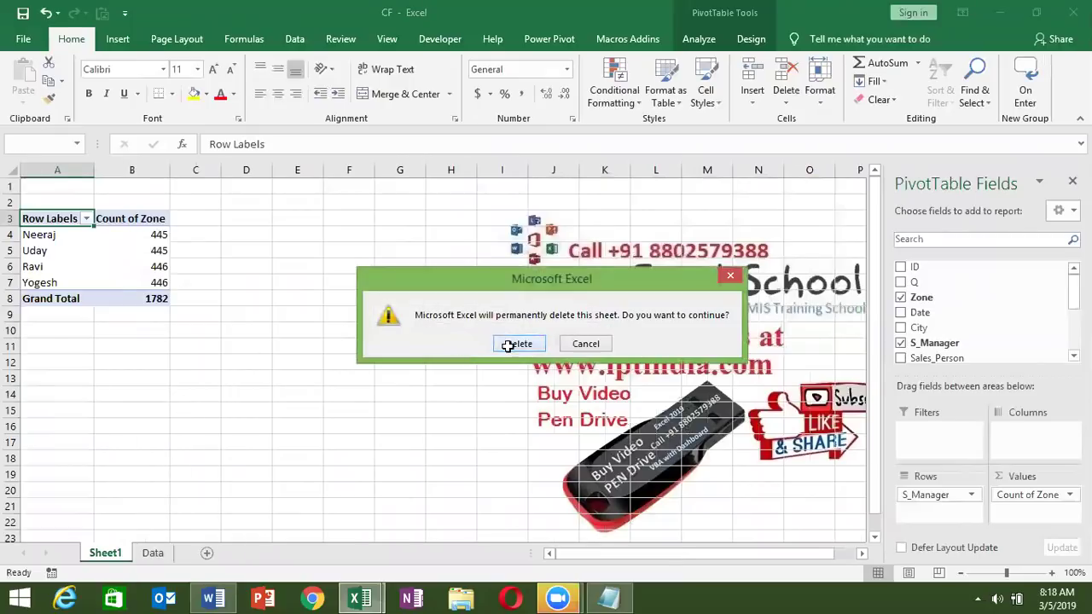
{"action": "left_click", "coordinate": [512, 346]}
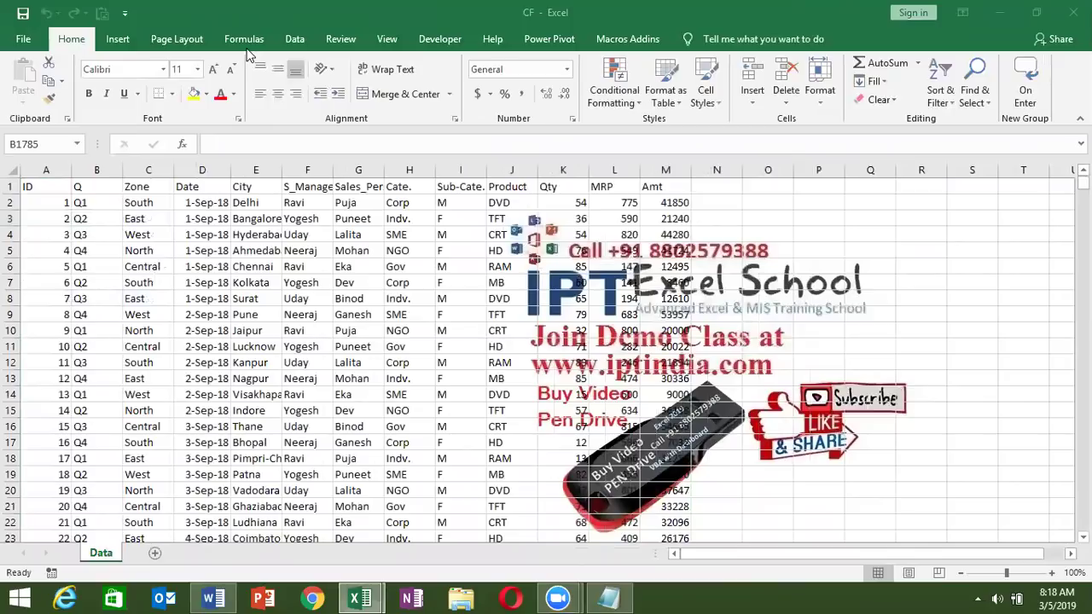
Step: Add a new Sheet2 and select cell A1 for the PivotTable
{"action": "left_click", "coordinate": [38, 184]}
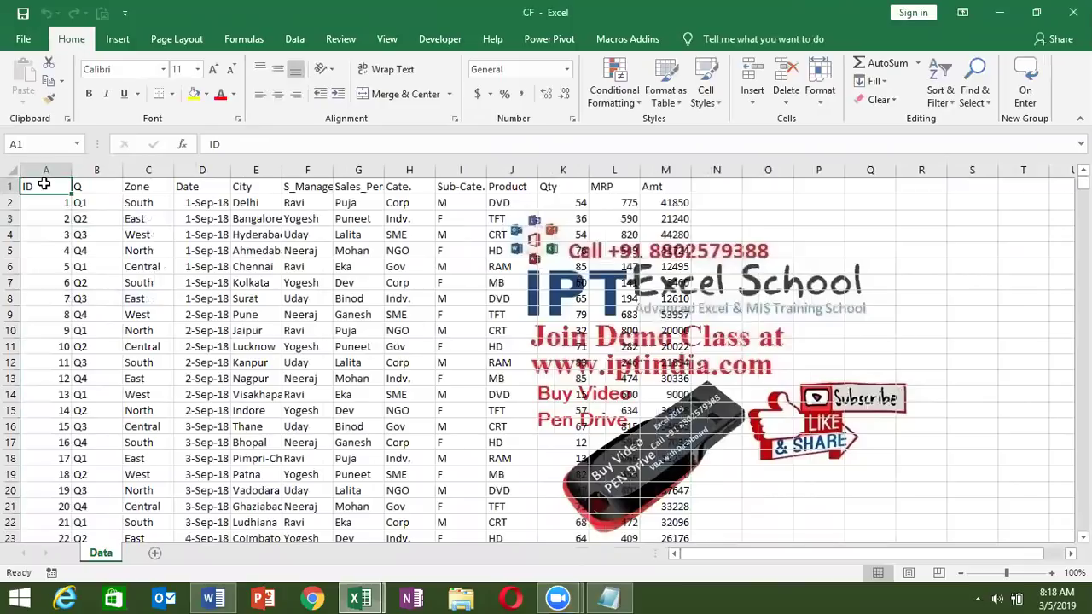
{"action": "left_click", "coordinate": [125, 44]}
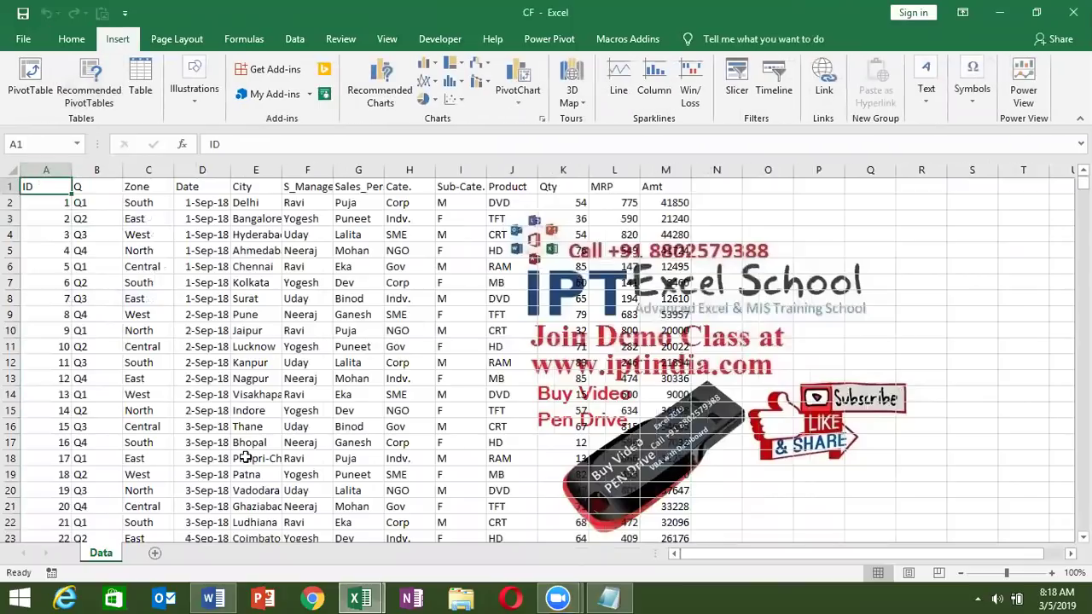
{"action": "left_click", "coordinate": [159, 554]}
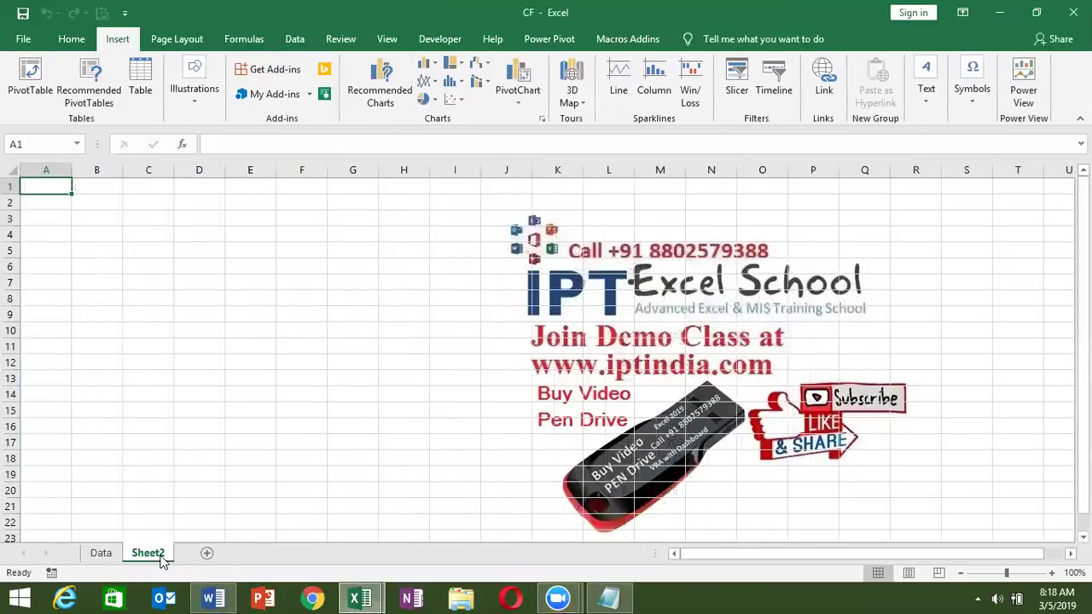
{"action": "left_click", "coordinate": [55, 220]}
{"action": "left_click", "coordinate": [54, 185]}
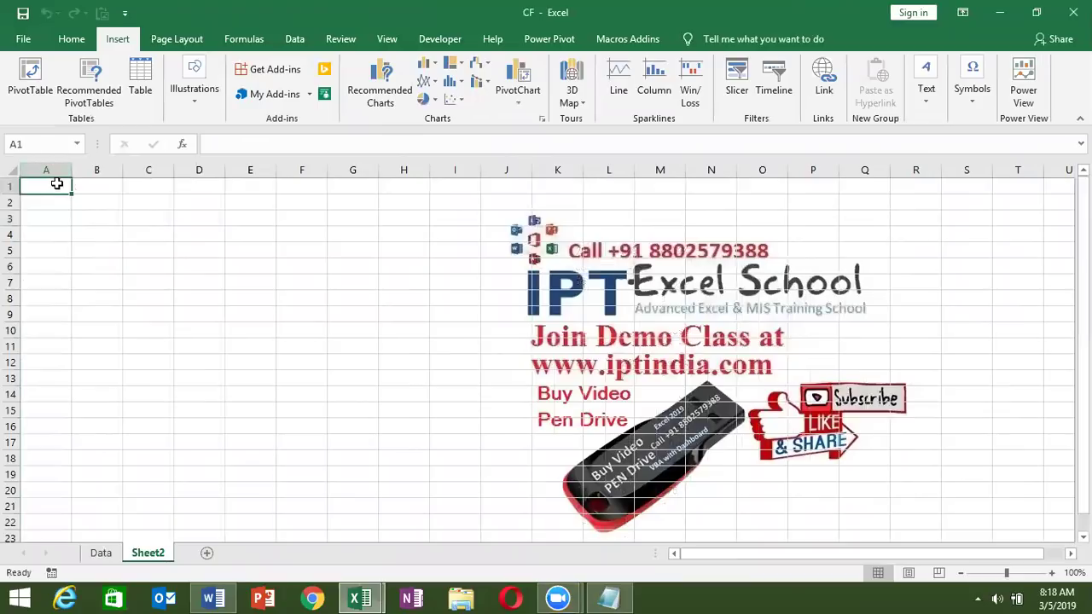
Step: Start a PivotTable from an external data source and browse to the Desktop for a connection
{"action": "left_click", "coordinate": [30, 78]}
{"action": "left_click", "coordinate": [588, 204]}
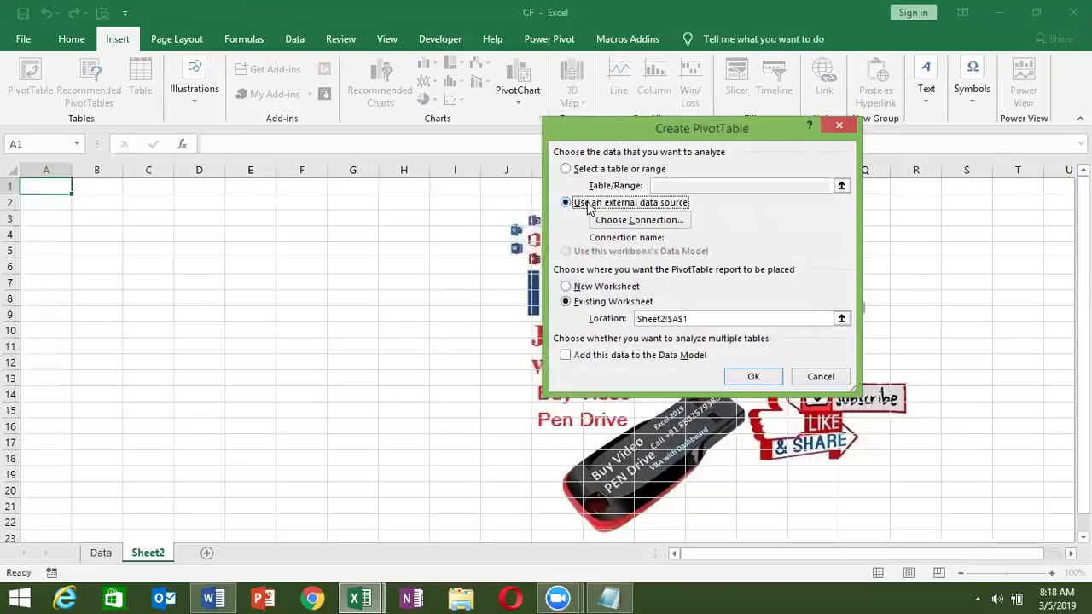
{"action": "left_click", "coordinate": [624, 224]}
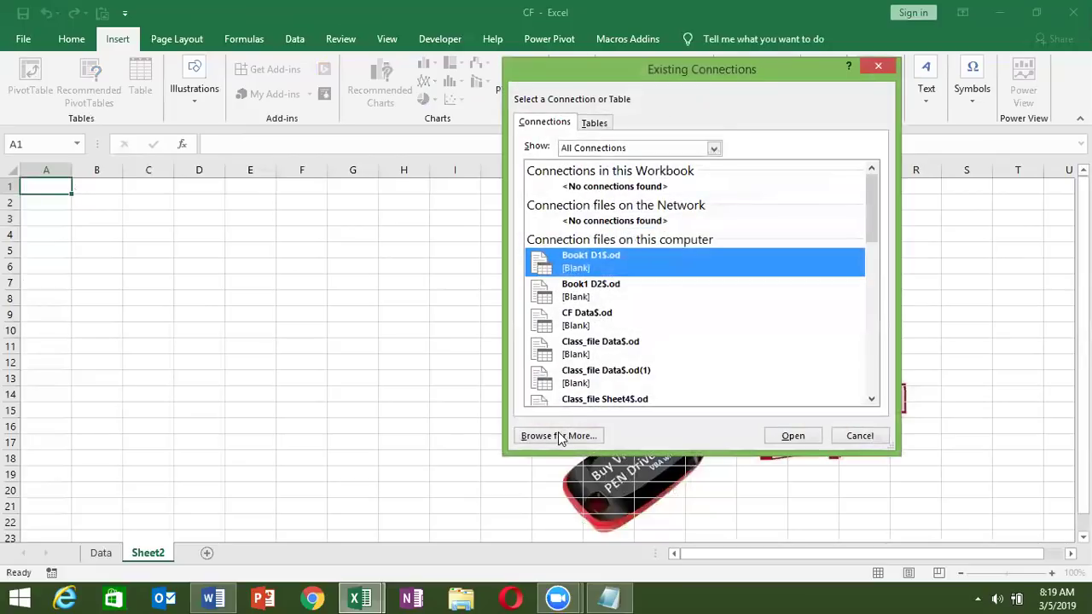
{"action": "left_click", "coordinate": [559, 436]}
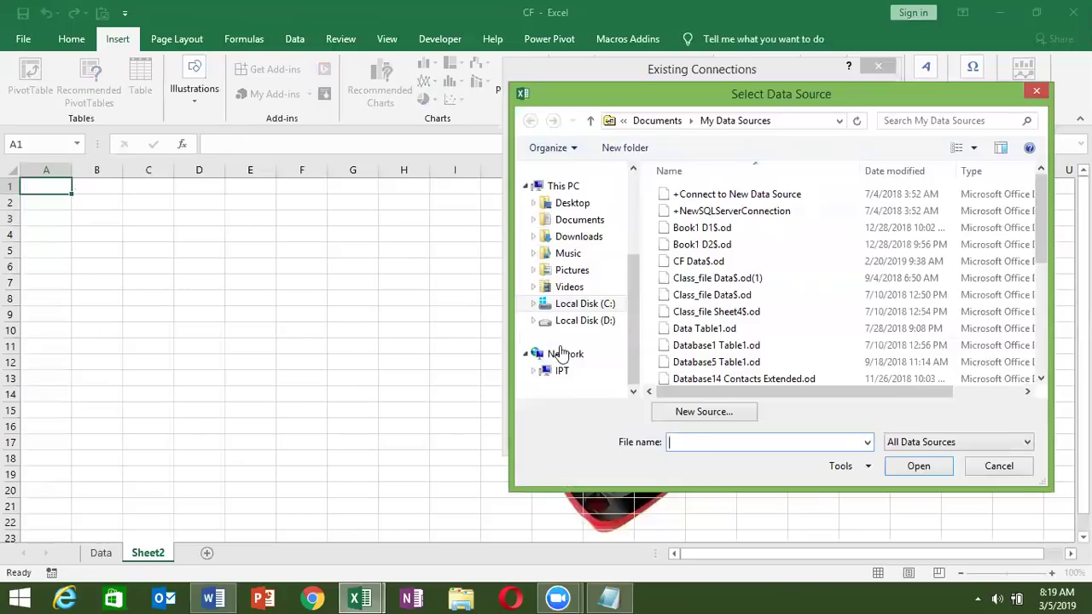
{"action": "left_click", "coordinate": [572, 188]}
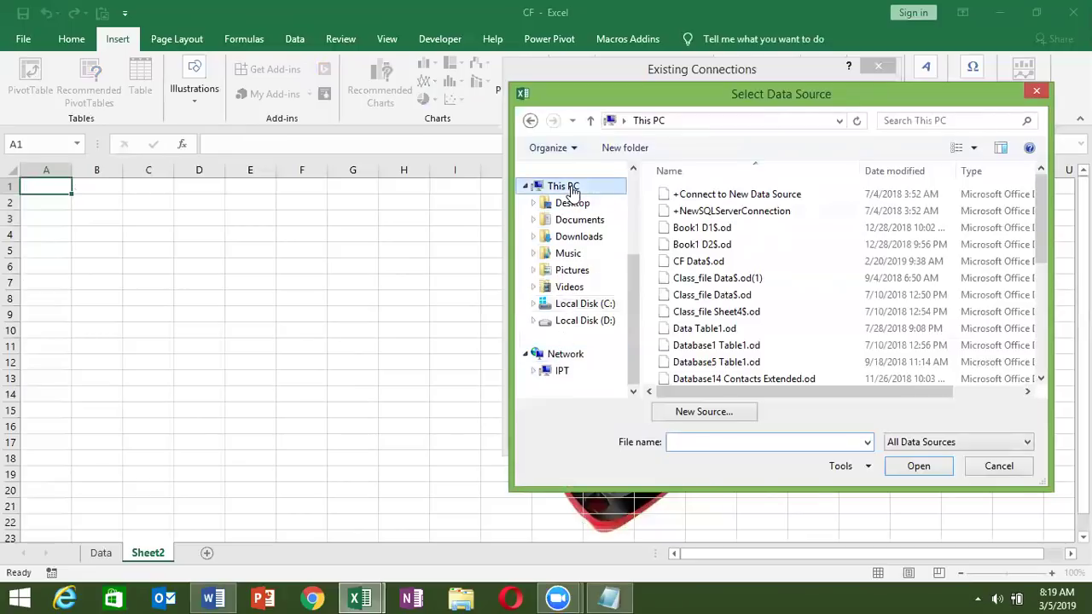
{"action": "left_click", "coordinate": [572, 205]}
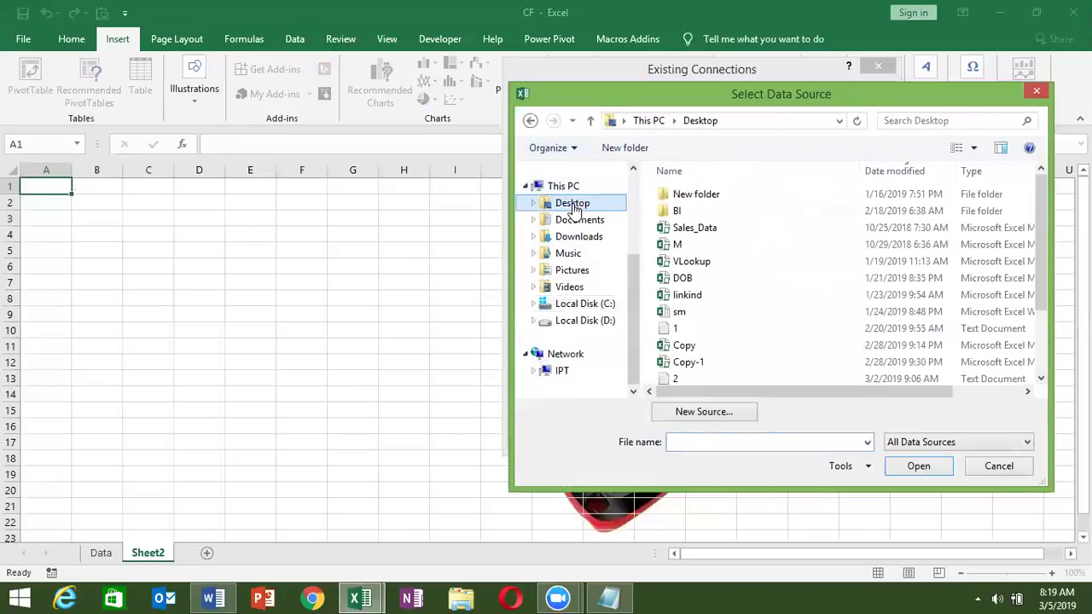
Step: Connect the PivotTable to the Data$ table of the CF workbook
{"action": "left_click", "coordinate": [690, 297]}
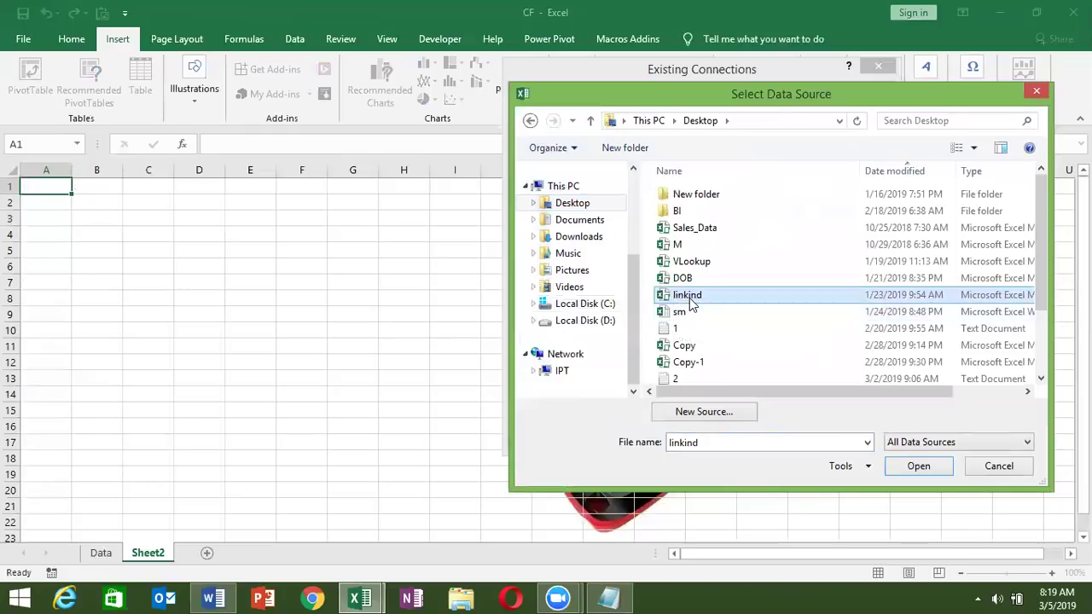
{"action": "key", "text": "c"}
{"action": "key", "text": "c"}
{"action": "key", "text": "c"}
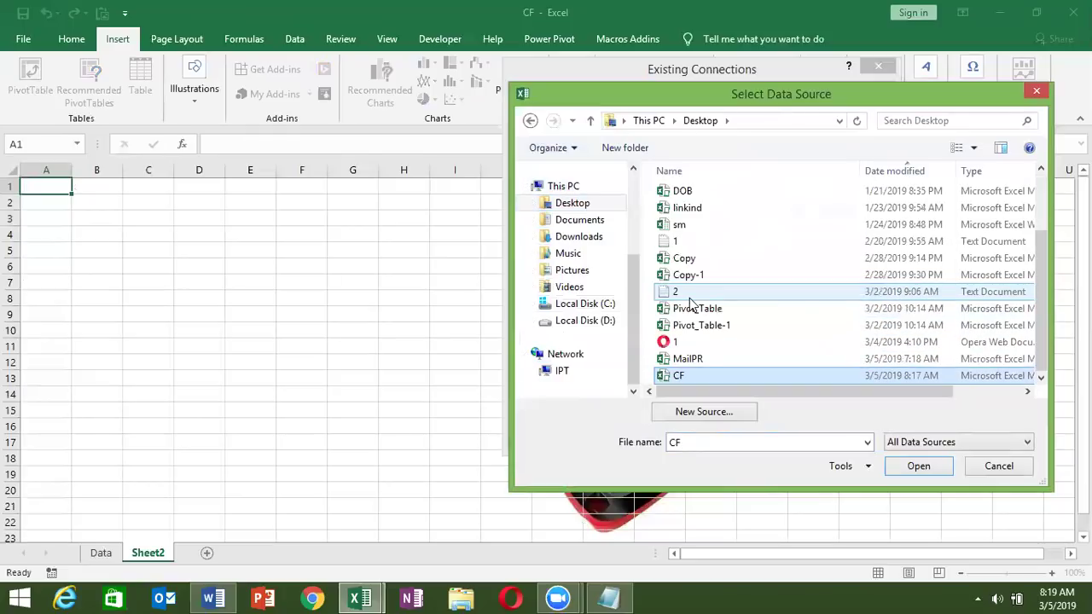
{"action": "double_click", "coordinate": [695, 373]}
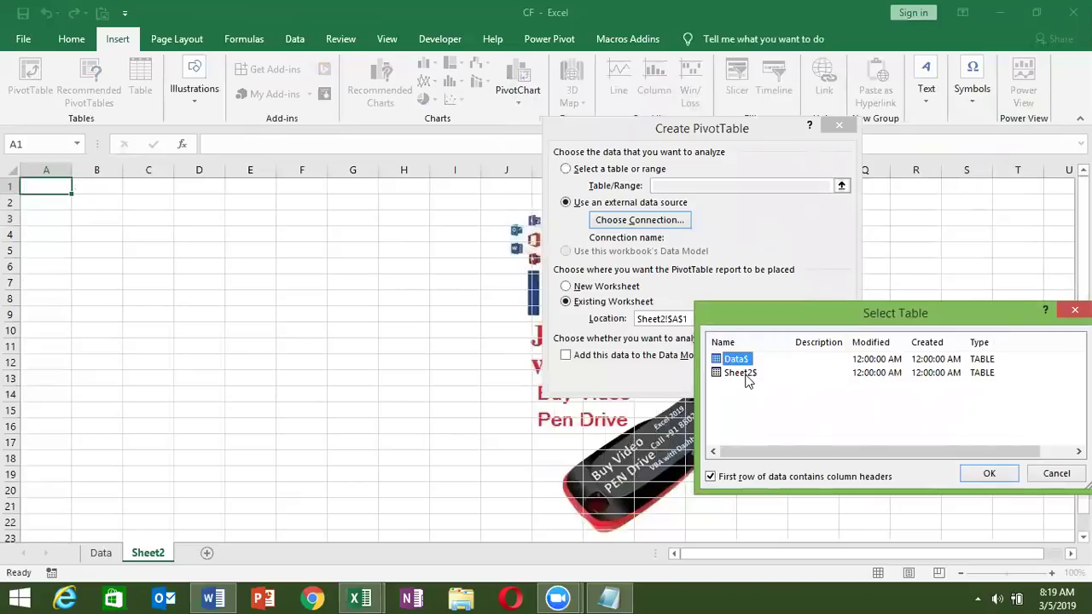
{"action": "left_click", "coordinate": [744, 377]}
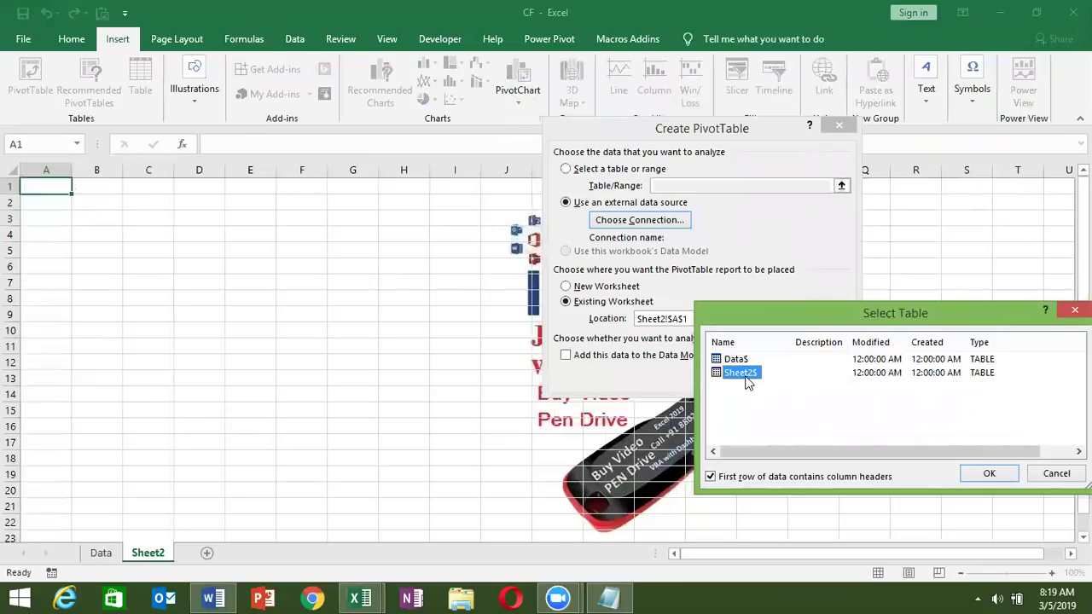
{"action": "left_click", "coordinate": [740, 360]}
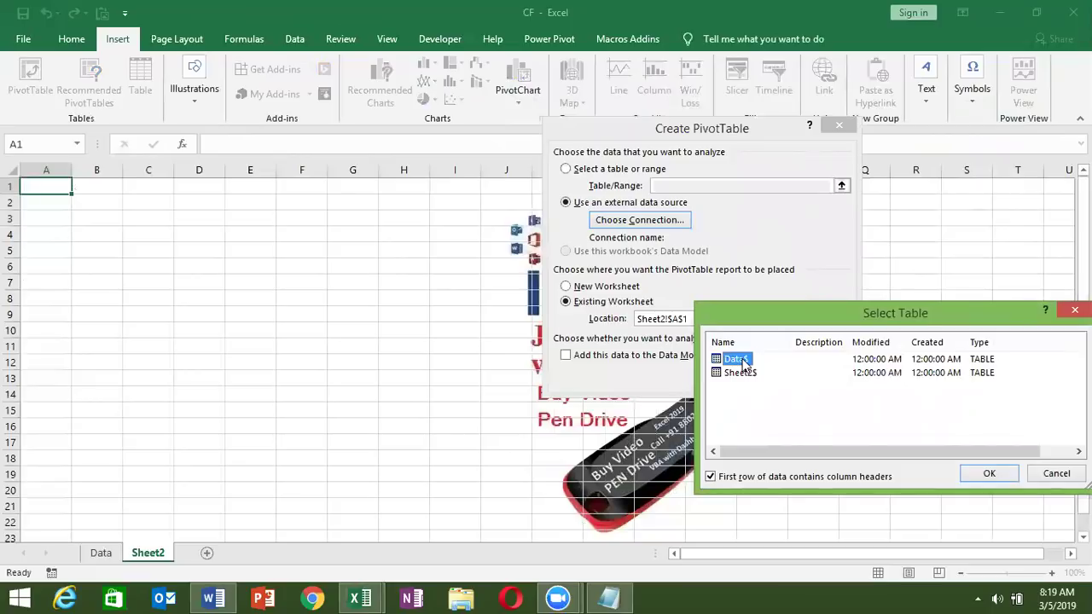
{"action": "left_click", "coordinate": [990, 475]}
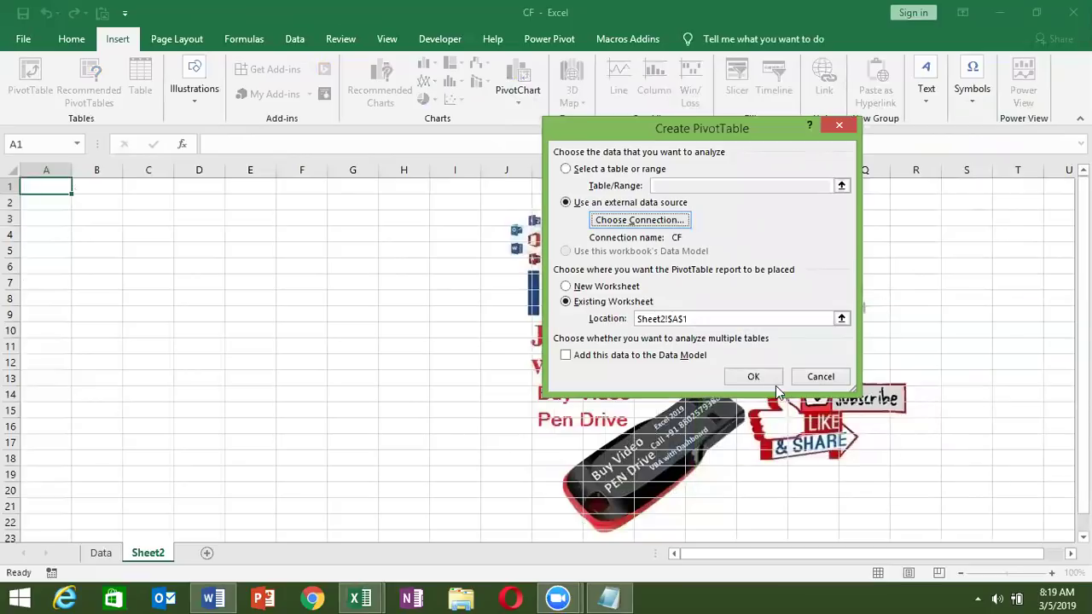
Step: Create the Sheet2 PivotTable summing MRP by Sales_Person (total 896808), then return to Data
{"action": "left_click", "coordinate": [772, 380]}
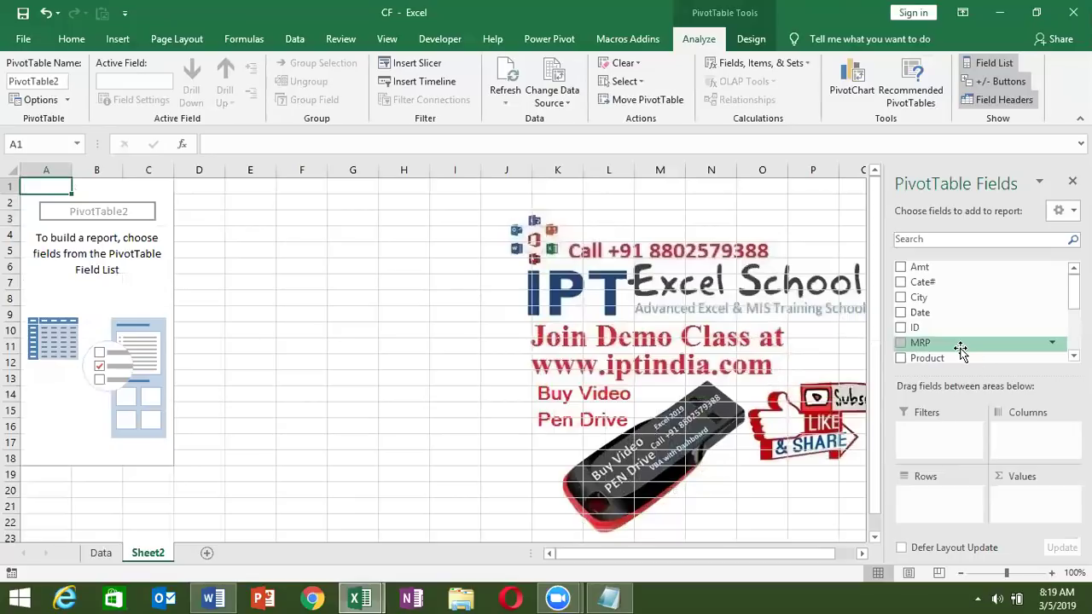
{"action": "left_click_drag", "start_coordinate": [961, 348], "coordinate": [1034, 499]}
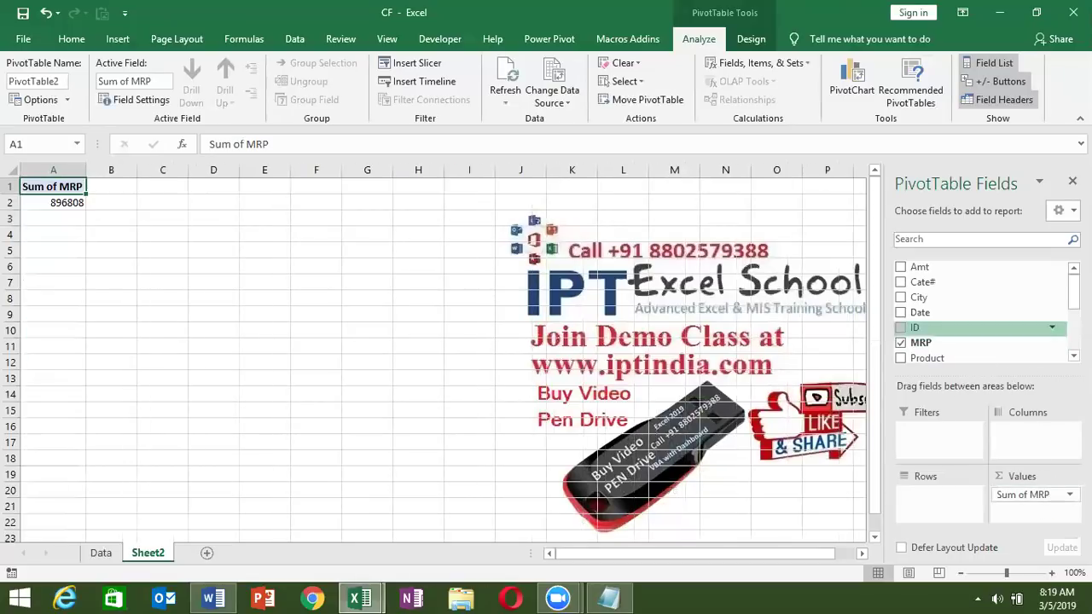
{"action": "scroll", "coordinate": [974, 341], "scroll_direction": "down", "scroll_amount": 1}
{"action": "scroll", "coordinate": [974, 341], "scroll_direction": "down", "scroll_amount": 1}
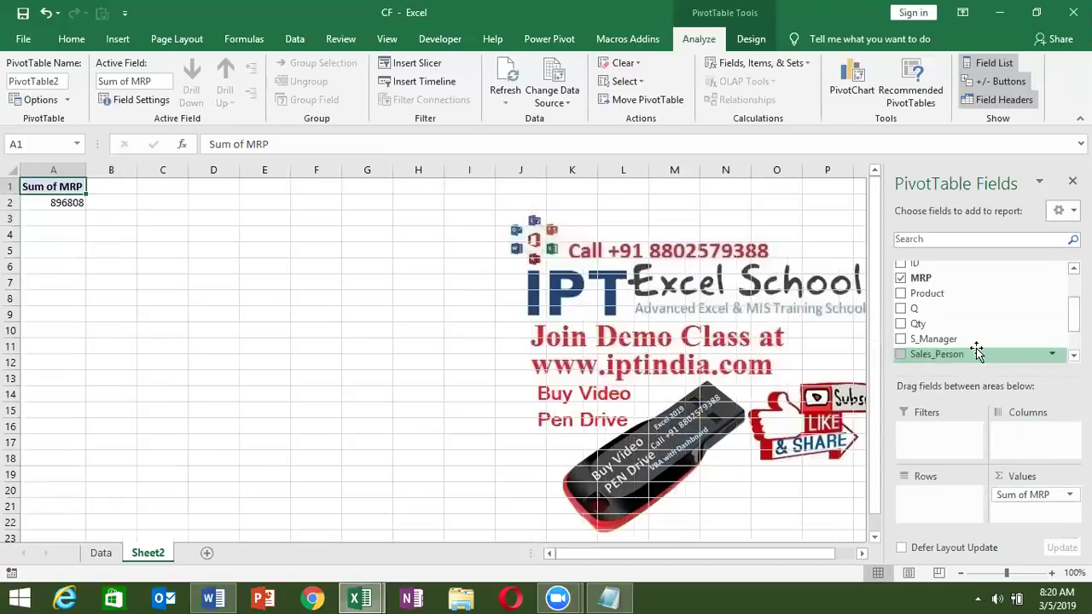
{"action": "left_click_drag", "start_coordinate": [974, 358], "coordinate": [947, 502]}
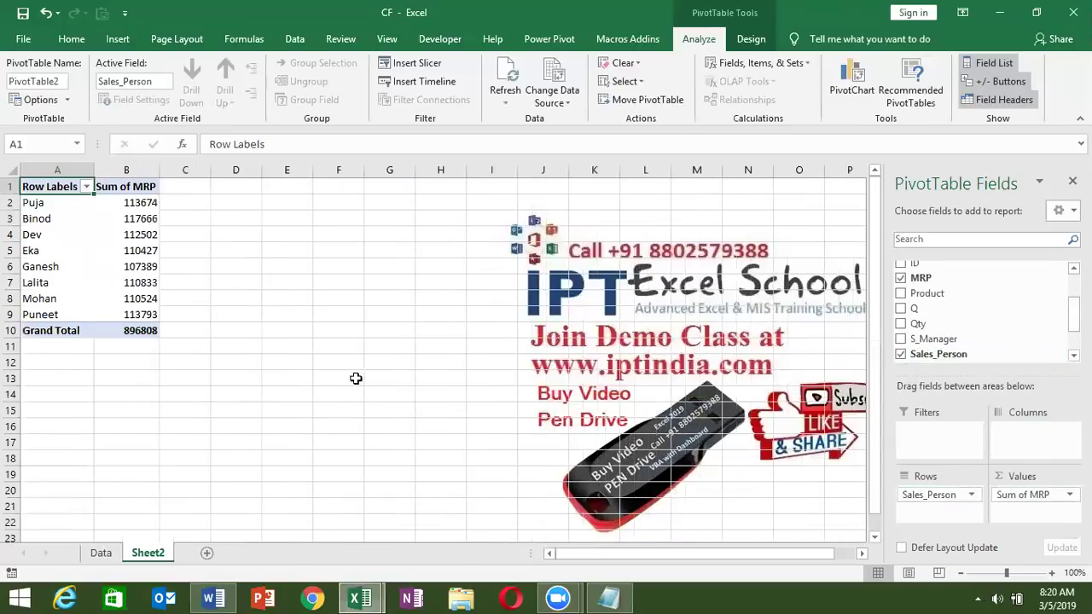
{"action": "left_click", "coordinate": [101, 553]}
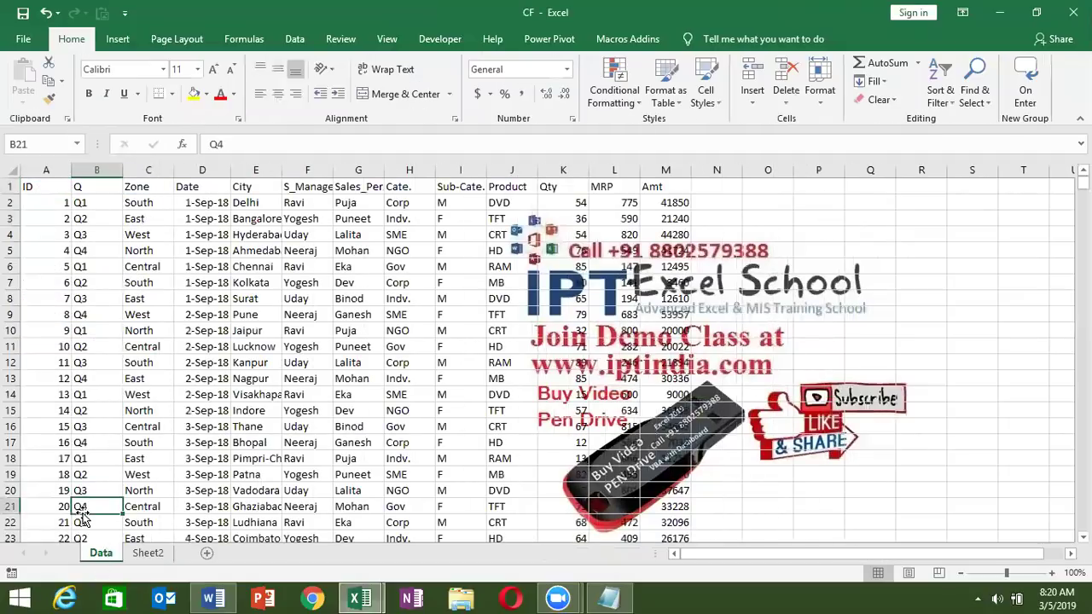
Step: Start row 1784 with ID 1783, Q1, West, today's date and city delhi
{"action": "key", "text": "ctrl+Down"}
{"action": "key", "text": "Left"}
{"action": "key", "text": "Down"}
{"action": "type", "text": "1783"}
{"action": "key", "text": "Tab"}
{"action": "type", "text": "Q"}
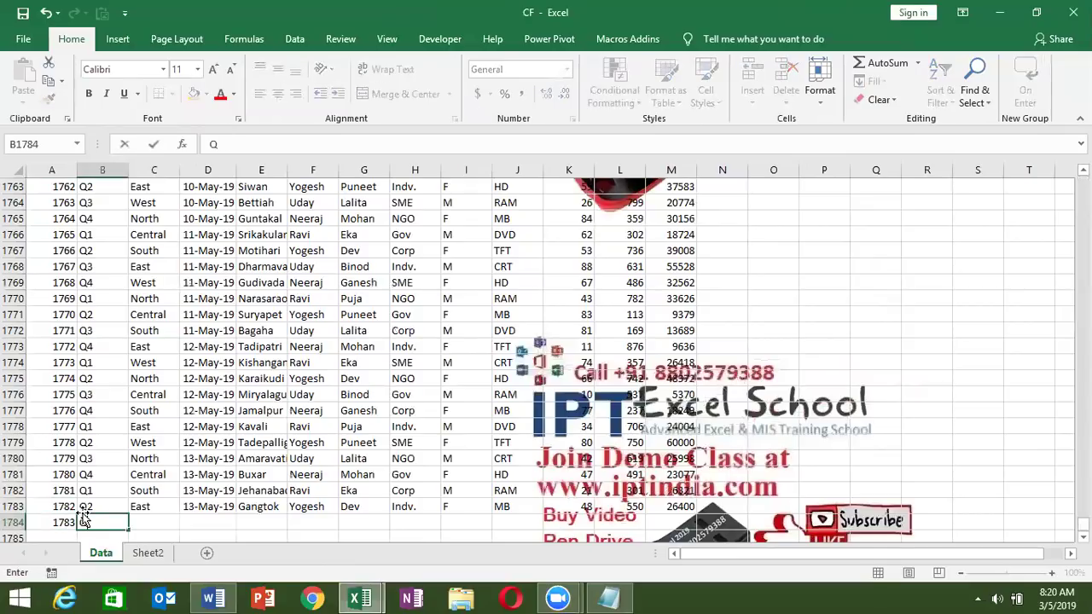
{"action": "type", "text": "1"}
{"action": "key", "text": "Tab"}
{"action": "type", "text": "West"}
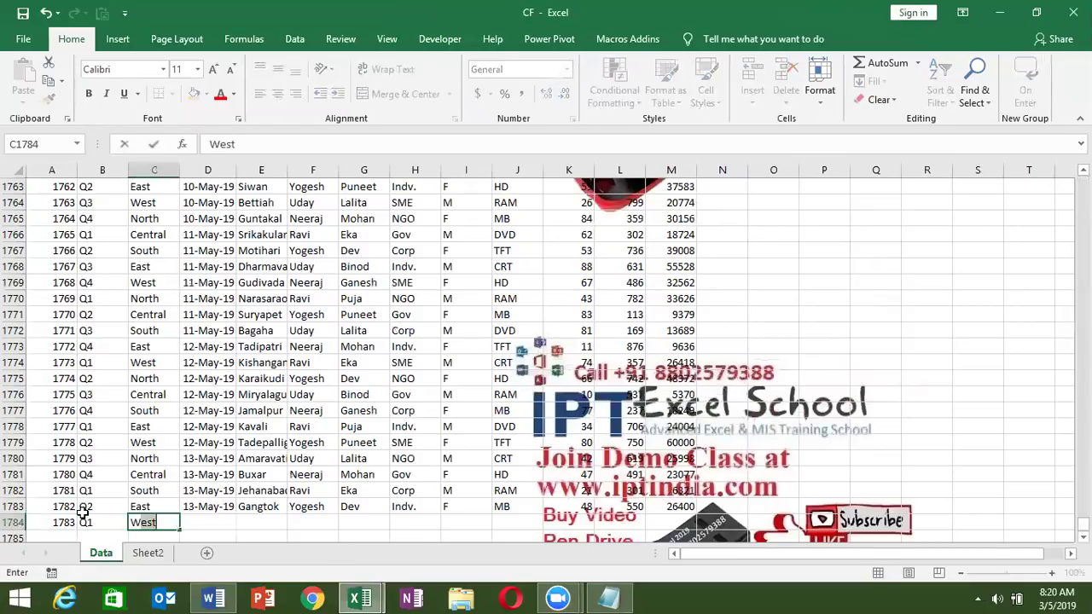
{"action": "key", "text": "Tab"}
{"action": "key", "text": "ctrl+semicolon"}
{"action": "key", "text": "Tab"}
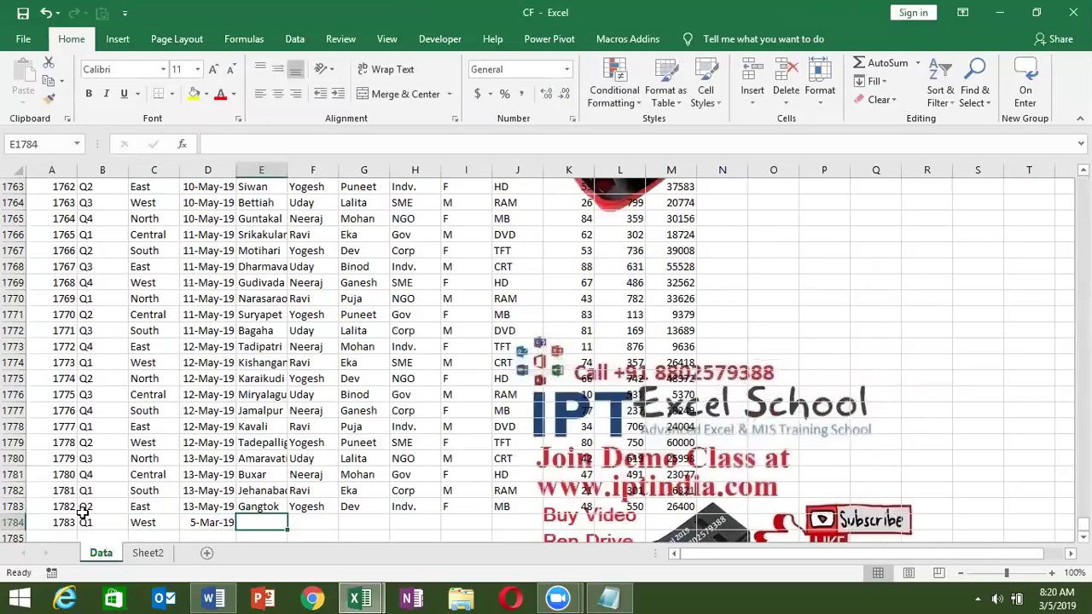
{"action": "type", "text": "de"}
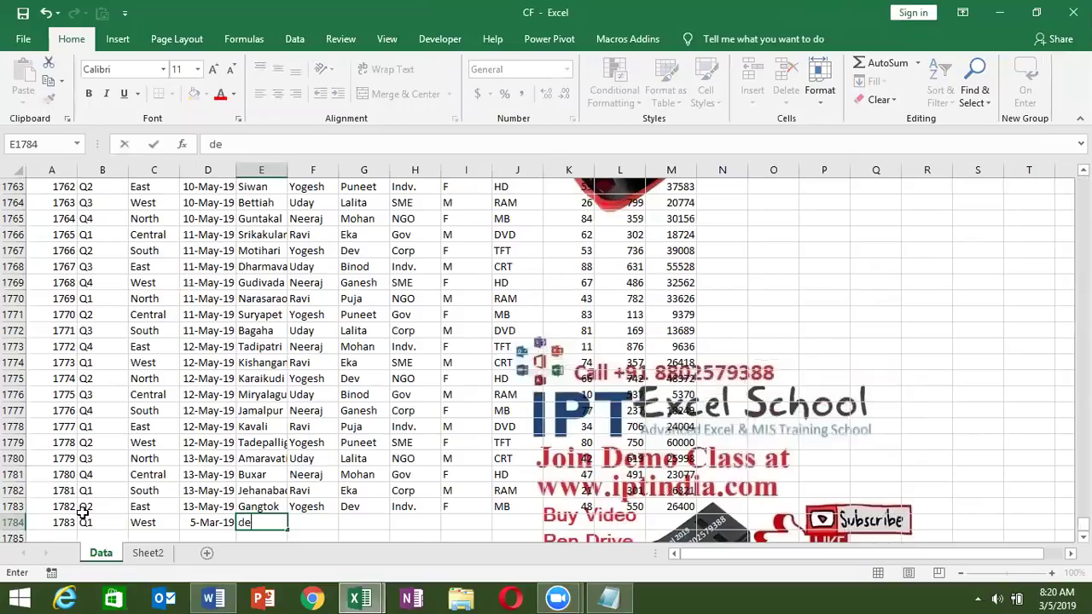
{"action": "type", "text": "l"}
{"action": "type", "text": "hi"}
{"action": "key", "text": "Tab"}
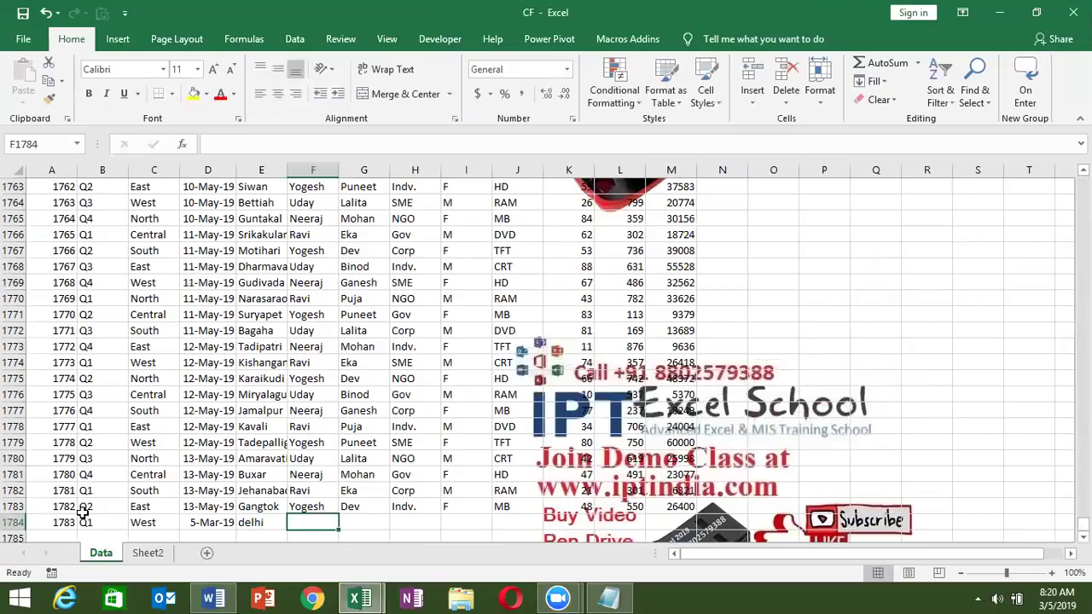
Step: Enter the manager and salesperson names, category Indv., sub-category M and product MP
{"action": "type", "text": "Ravi"}
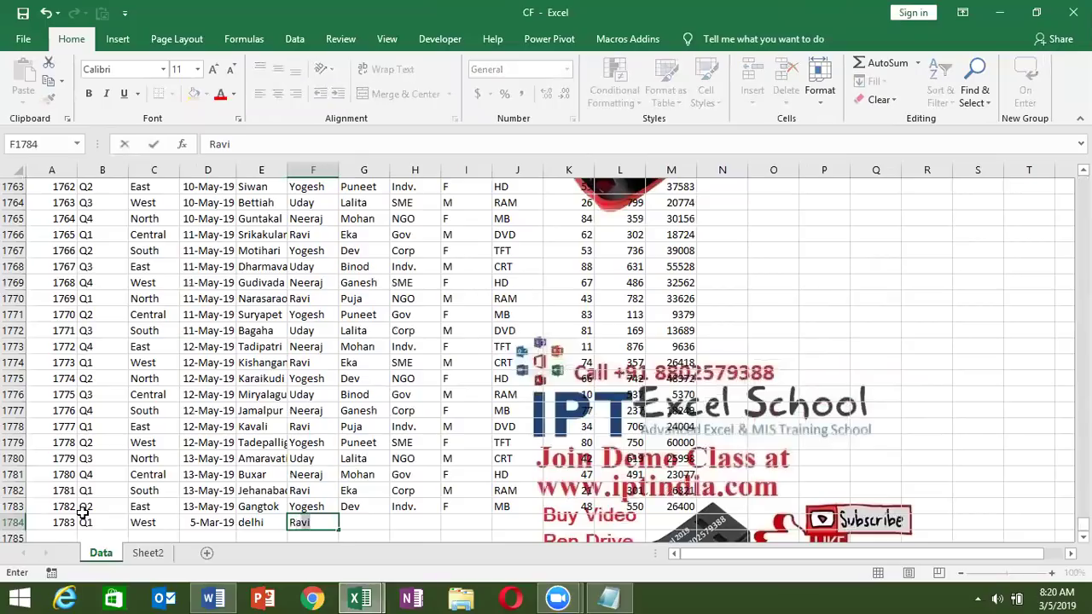
{"action": "key", "text": "Tab"}
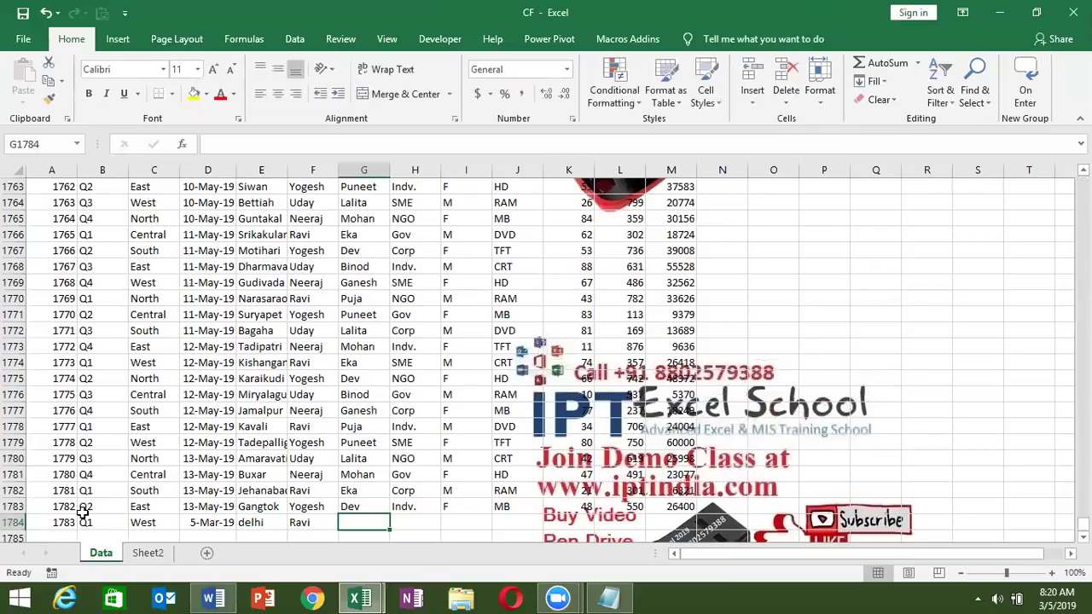
{"action": "type", "text": "Bikas"}
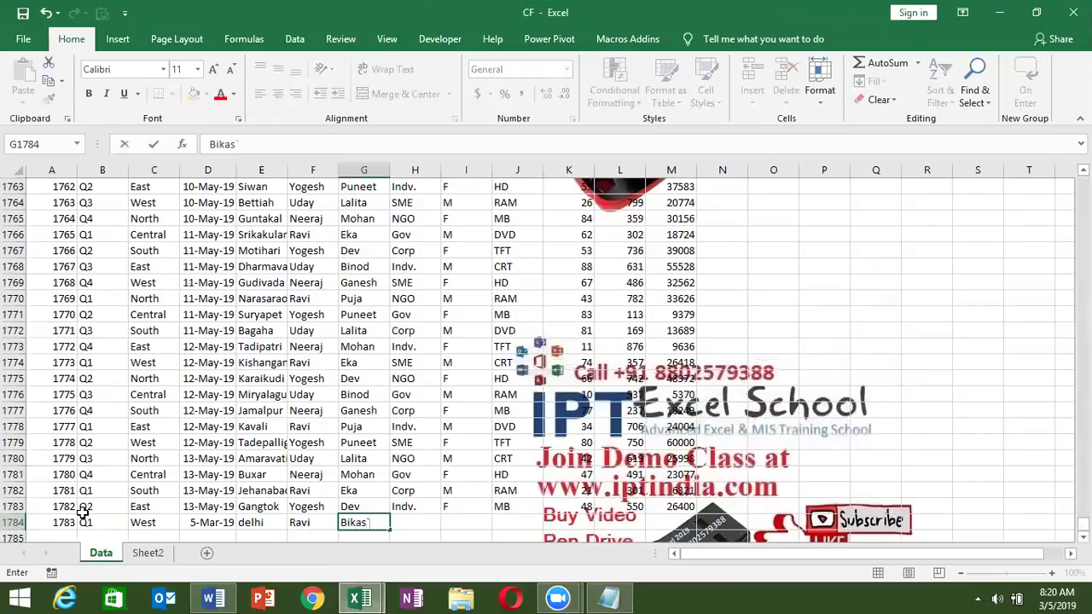
{"action": "key", "text": "Tab"}
{"action": "type", "text": "I"}
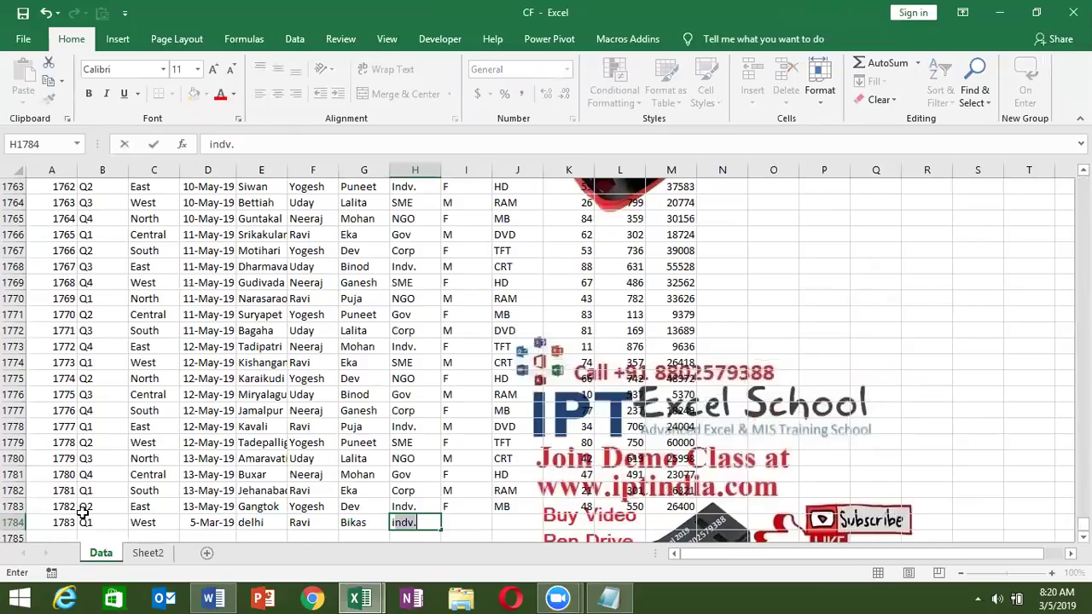
{"action": "key", "text": "Tab"}
{"action": "type", "text": "M"}
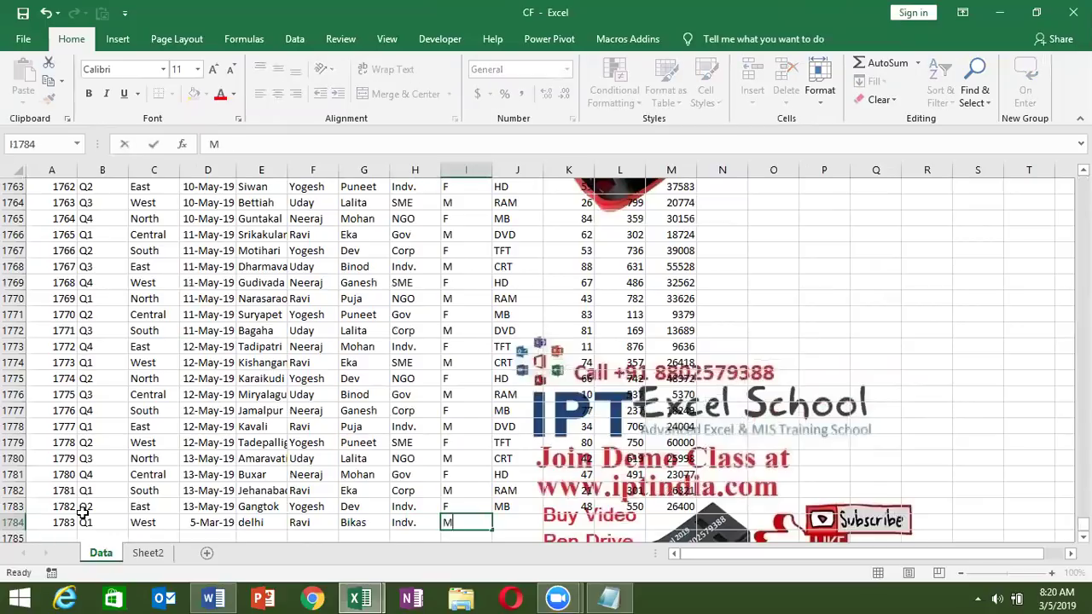
{"action": "key", "text": "Tab"}
{"action": "type", "text": "MP"}
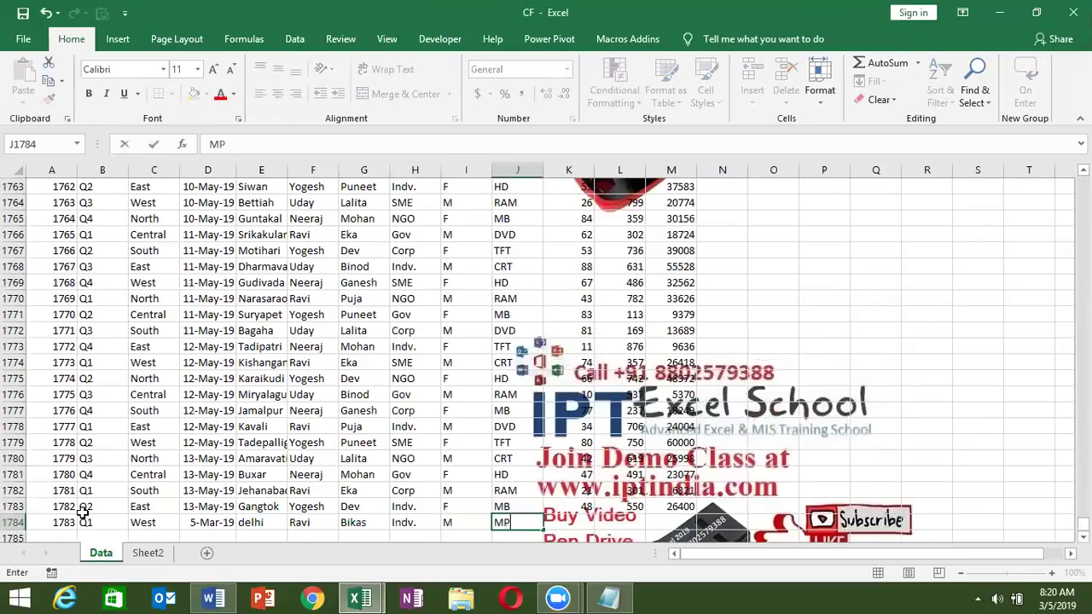
{"action": "key", "text": "Return"}
Step: Fill 48, 550 and 26400 down from row 1783 into K1784:M1784
{"action": "key", "text": "Up"}
{"action": "key", "text": "Right"}
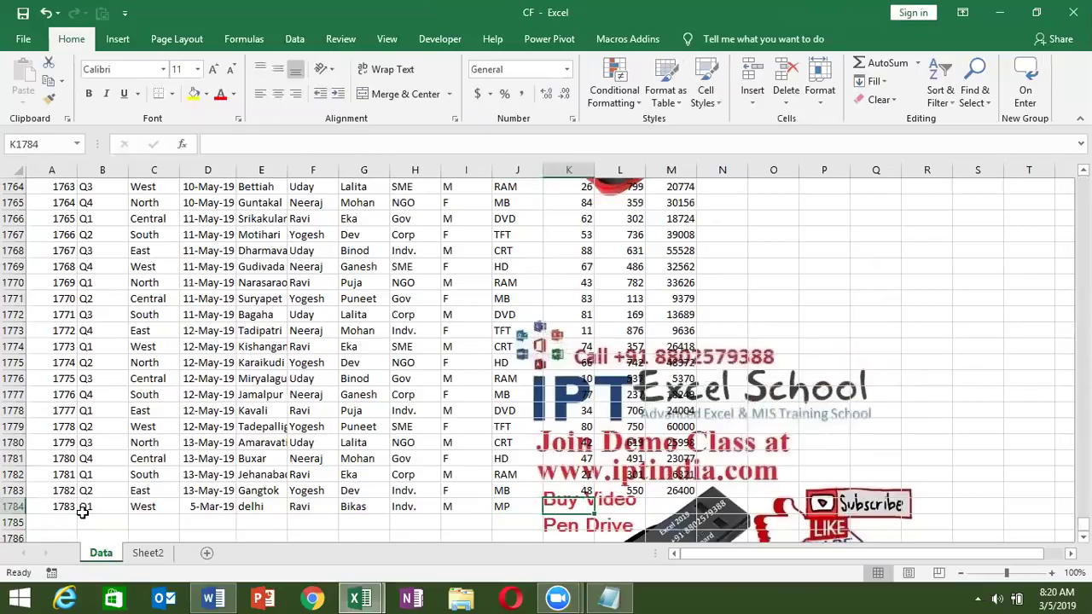
{"action": "key", "text": "shift+Right"}
{"action": "key", "text": "shift+Right"}
{"action": "key", "text": "ctrl+d"}
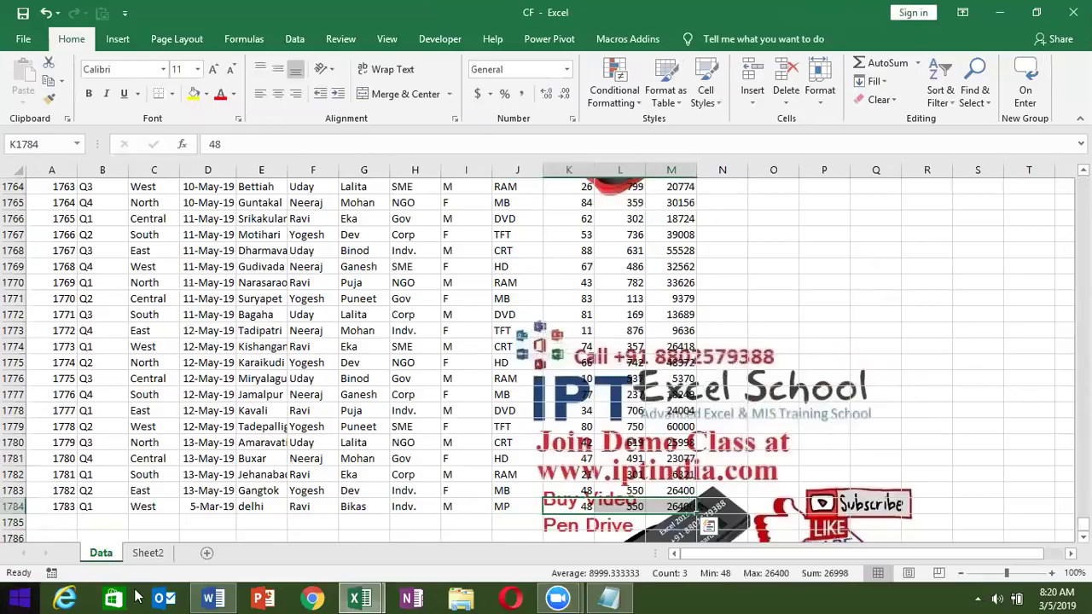
Step: Refresh the Sheet2 PivotTable so the new salesperson's 550 appears, totalling 897358
{"action": "left_click", "coordinate": [150, 554]}
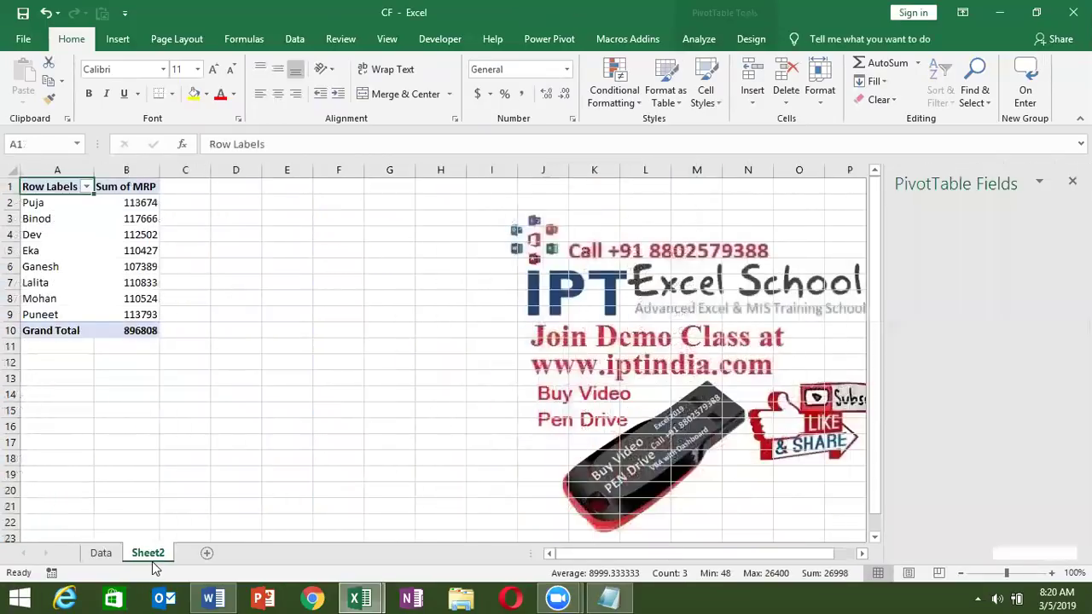
{"action": "right_click", "coordinate": [76, 221]}
{"action": "left_click", "coordinate": [131, 271]}
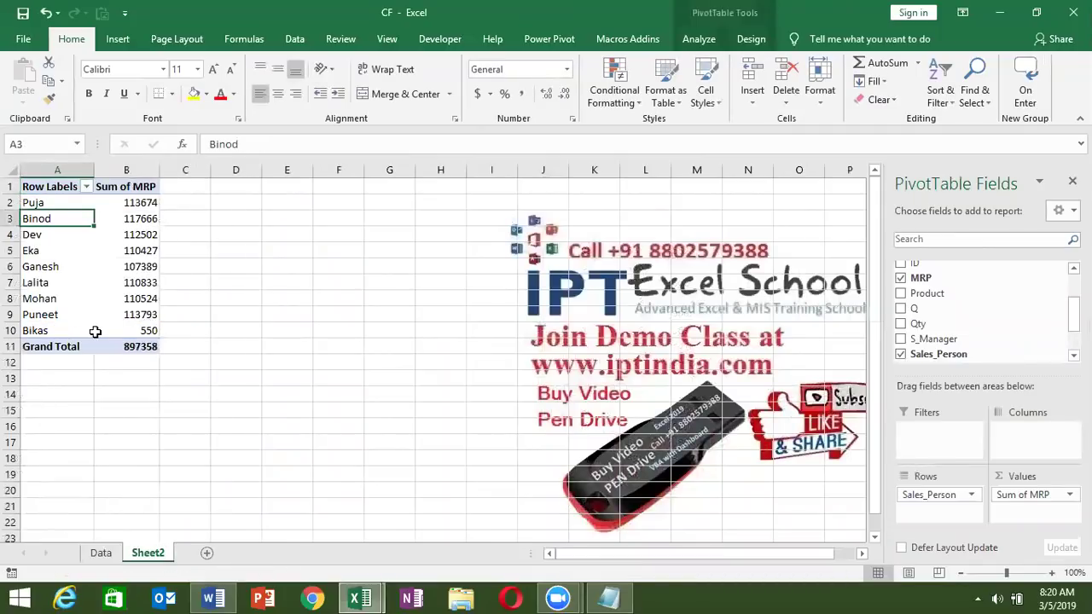
{"action": "left_click", "coordinate": [95, 332]}
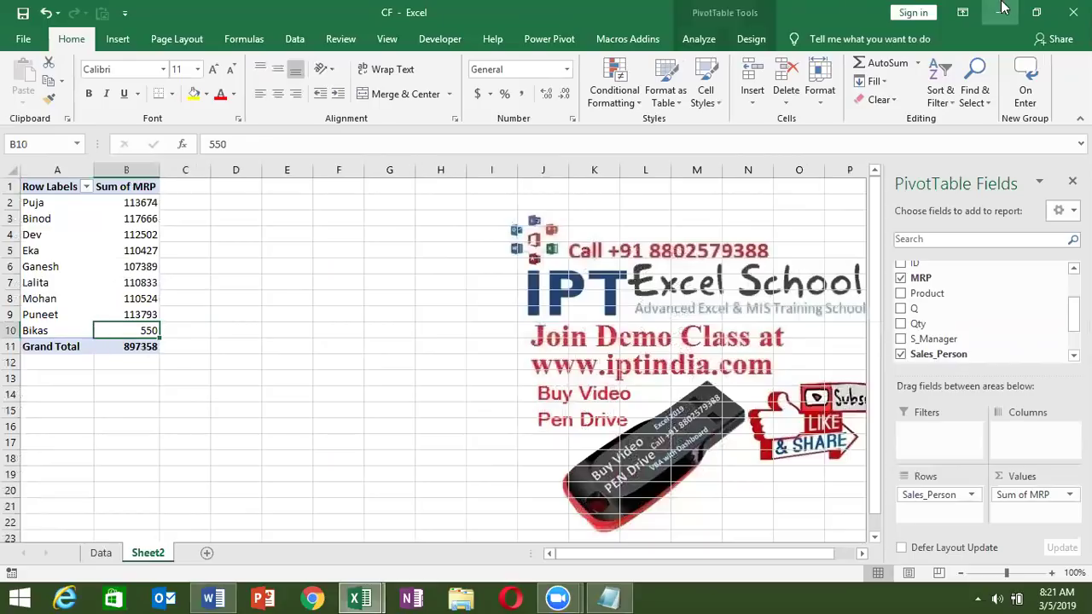
Step: Close the CF.xlsm workbook, discarding its unsaved changes
{"action": "left_click", "coordinate": [1073, 12]}
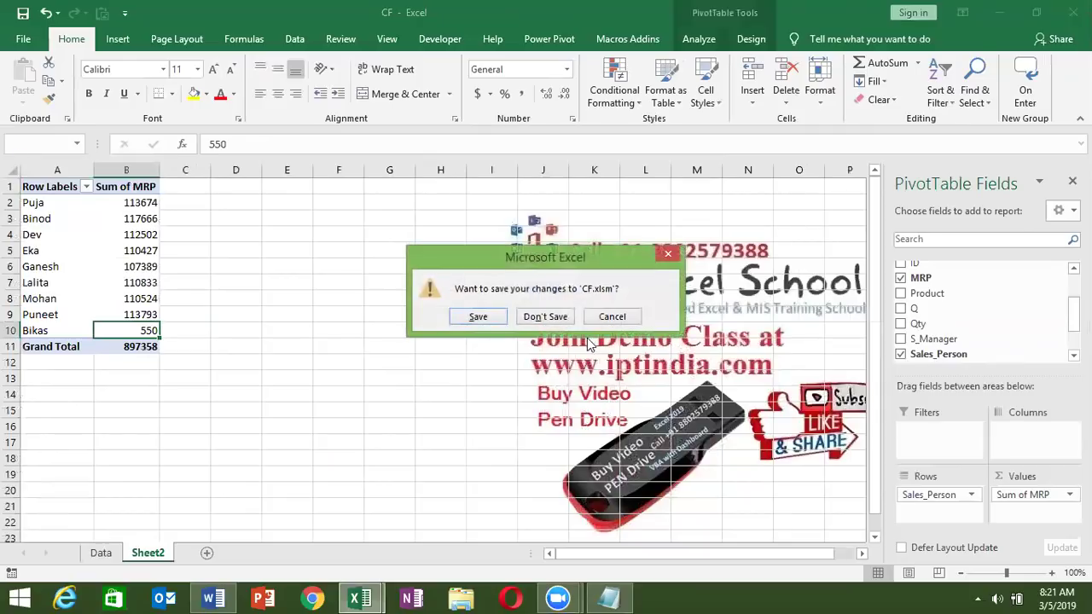
{"action": "left_click", "coordinate": [544, 316]}
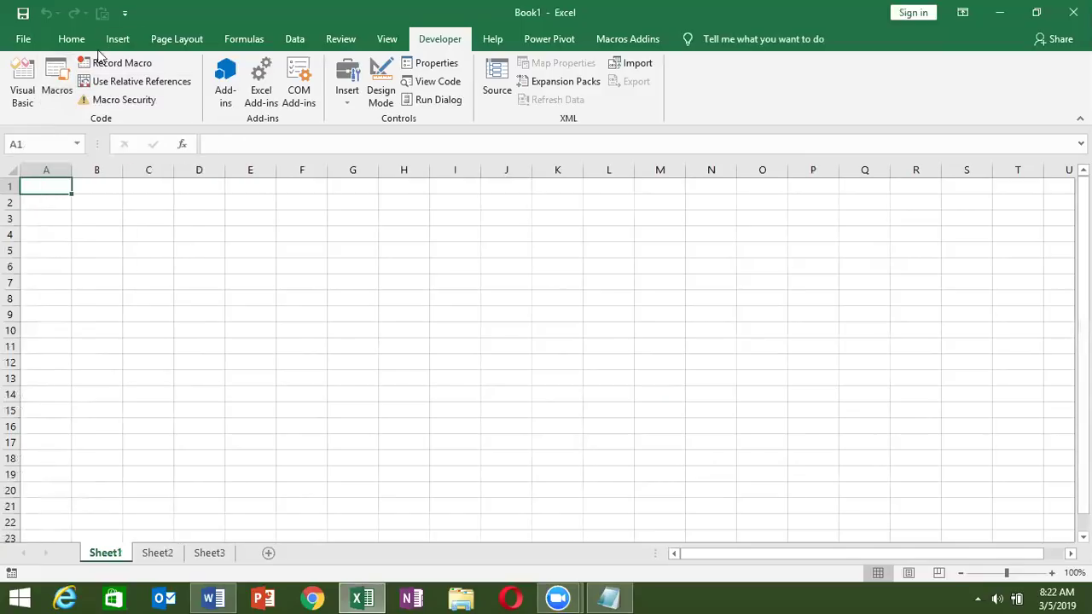
Step: Start a PivotTable on Sheet1 from an external data source and browse for a source file
{"action": "left_click", "coordinate": [113, 38]}
{"action": "left_click", "coordinate": [31, 79]}
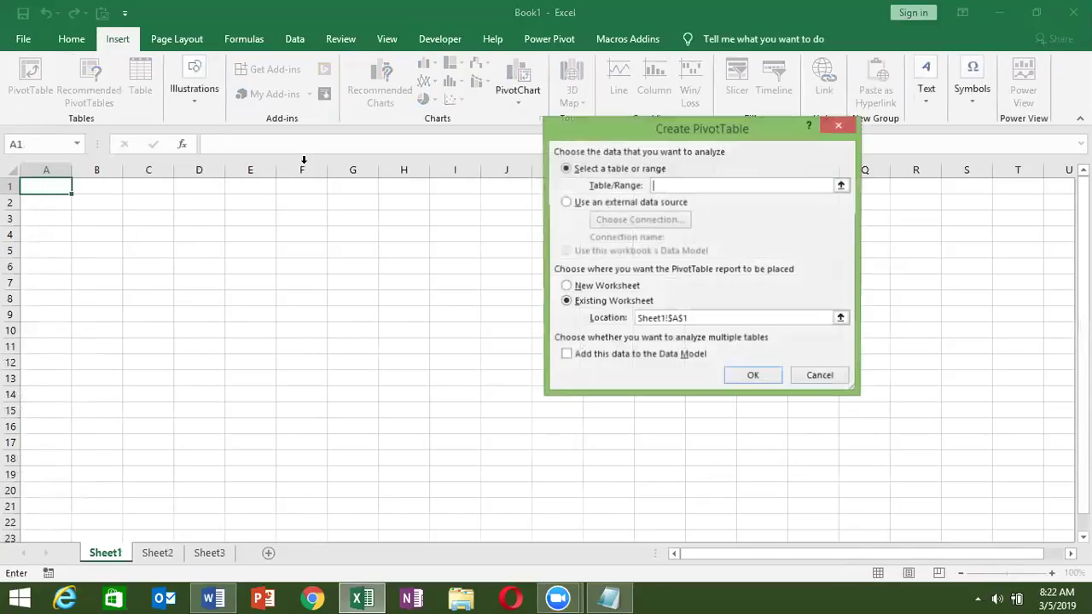
{"action": "left_click", "coordinate": [581, 208]}
{"action": "left_click", "coordinate": [613, 219]}
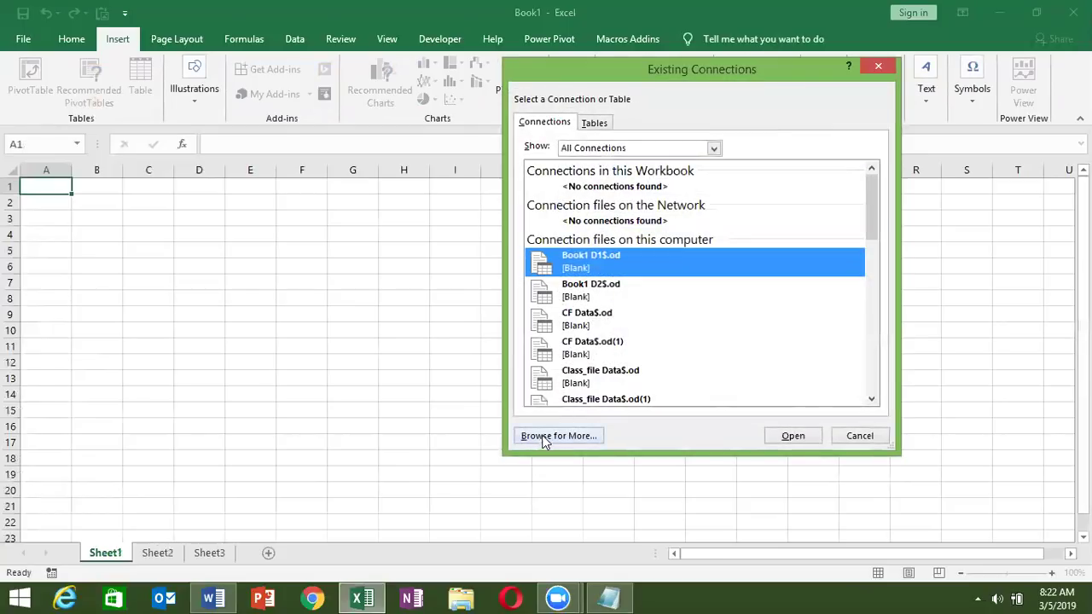
{"action": "left_click", "coordinate": [543, 435]}
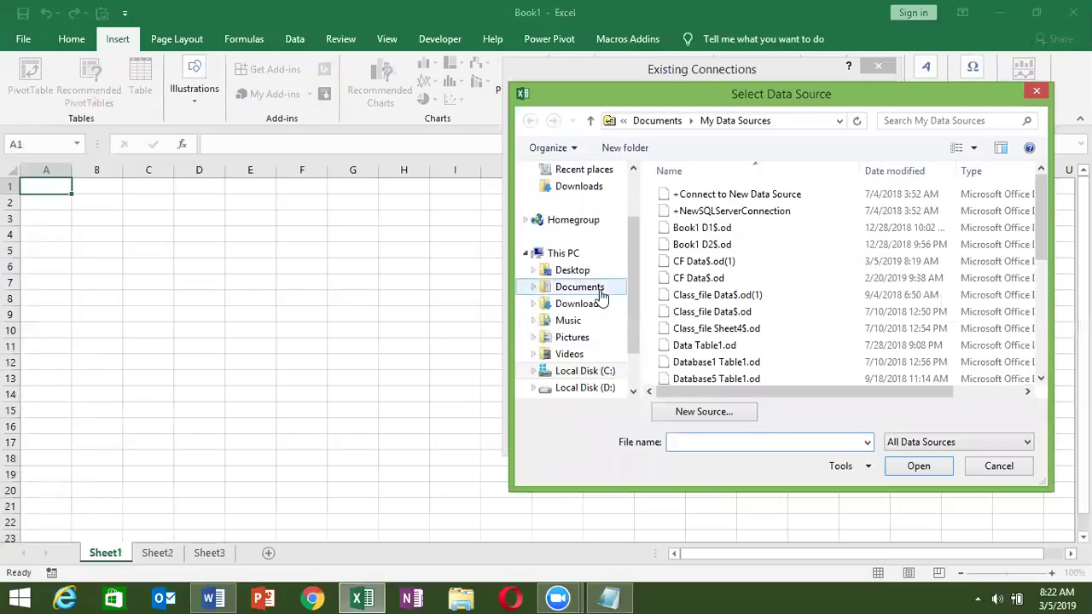
Step: Pick the Data$ table from Desktop\CF to create empty PivotTable3, then move to Sheet2
{"action": "scroll", "coordinate": [563, 290], "scroll_direction": "down", "scroll_amount": 1}
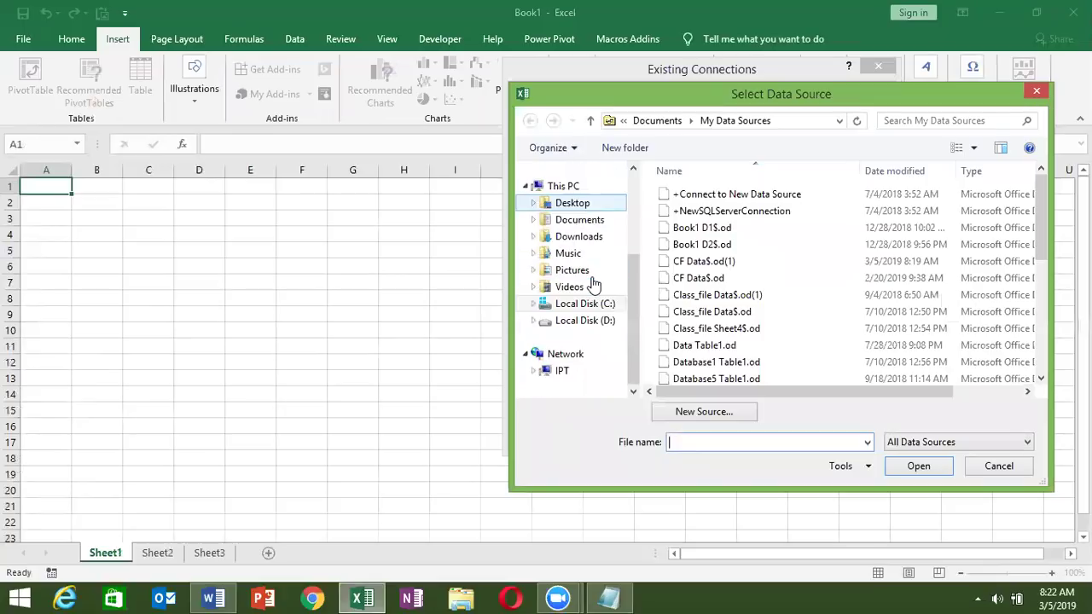
{"action": "left_click", "coordinate": [577, 205]}
{"action": "left_click", "coordinate": [695, 366]}
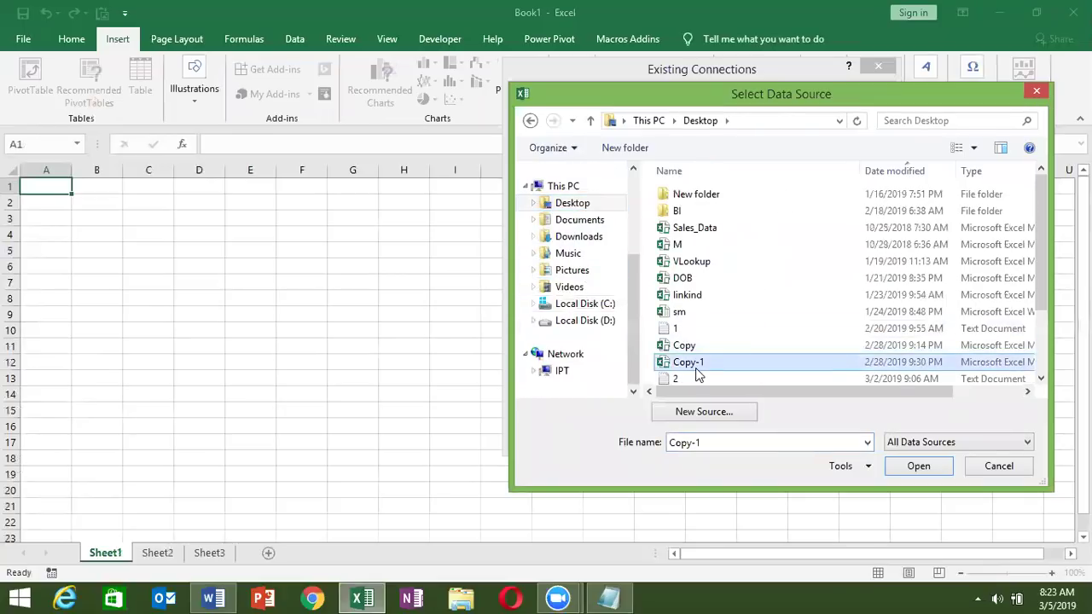
{"action": "scroll", "coordinate": [698, 375], "scroll_direction": "down", "scroll_amount": 2}
{"action": "left_click", "coordinate": [695, 376]}
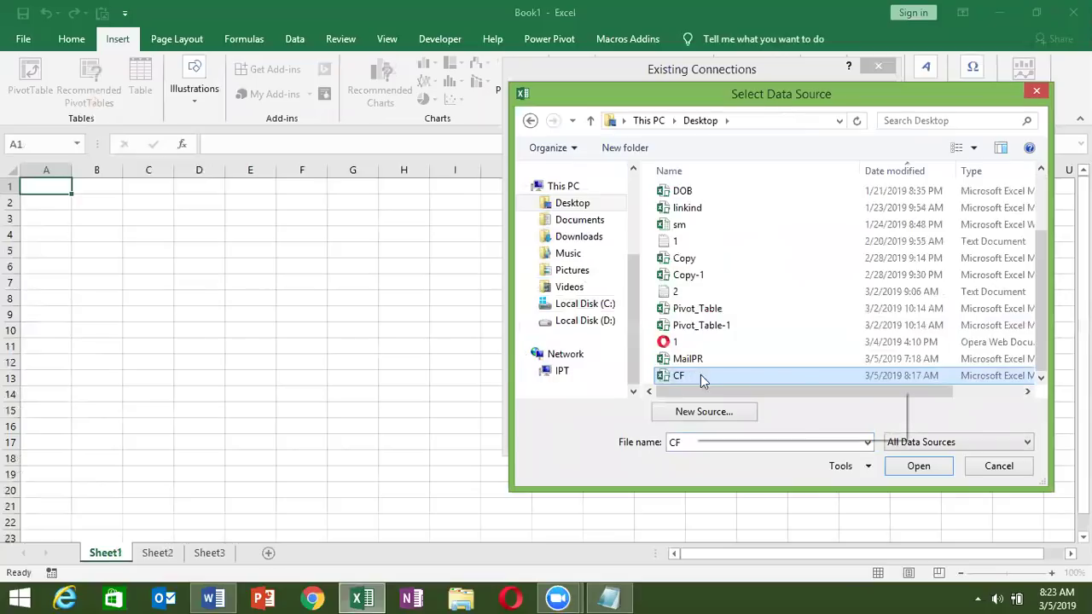
{"action": "left_click", "coordinate": [919, 467]}
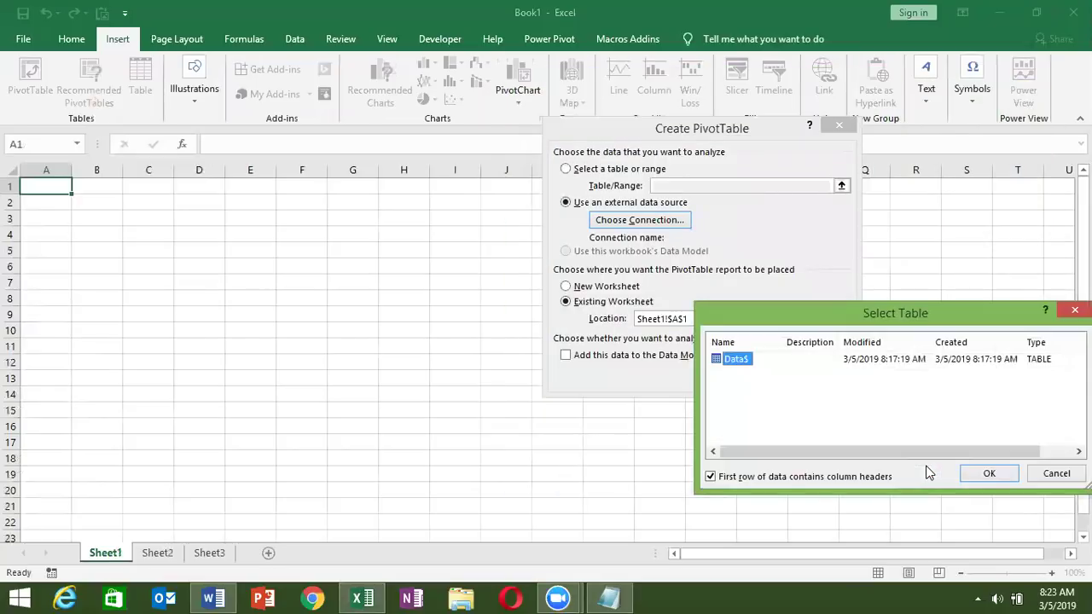
{"action": "left_click", "coordinate": [990, 473]}
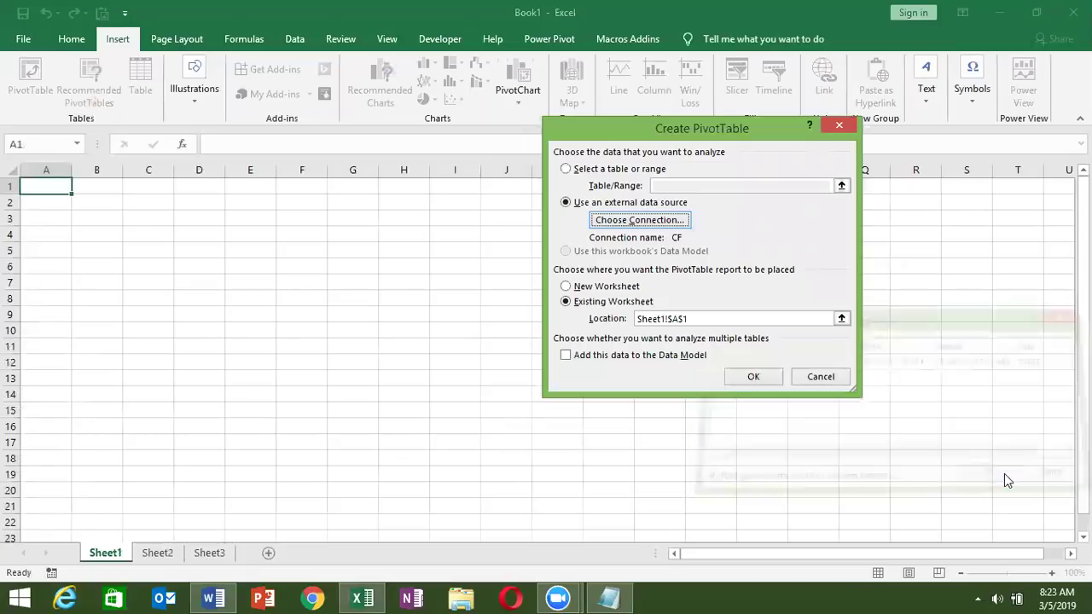
{"action": "left_click", "coordinate": [764, 380]}
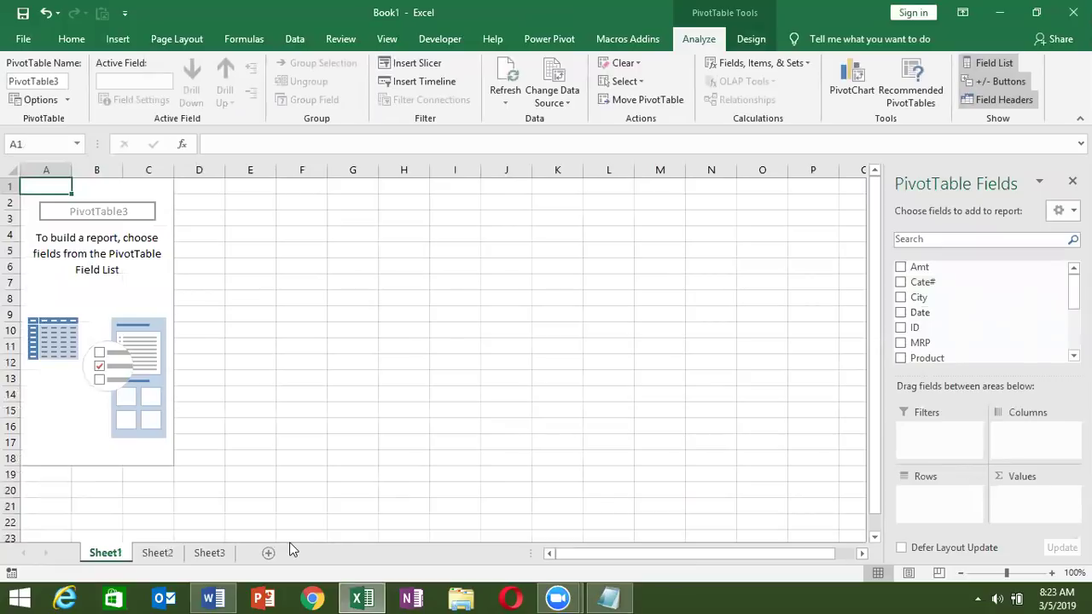
{"action": "left_click", "coordinate": [159, 560]}
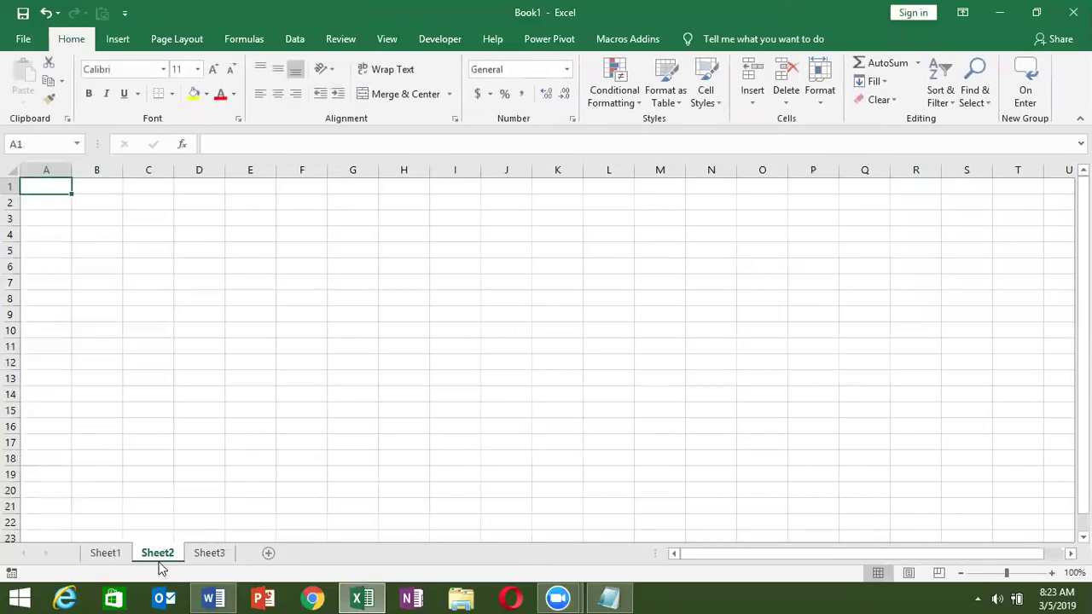
Step: Start a PivotTable on Sheet2 from an external data source and browse for a connection file
{"action": "left_click", "coordinate": [118, 40]}
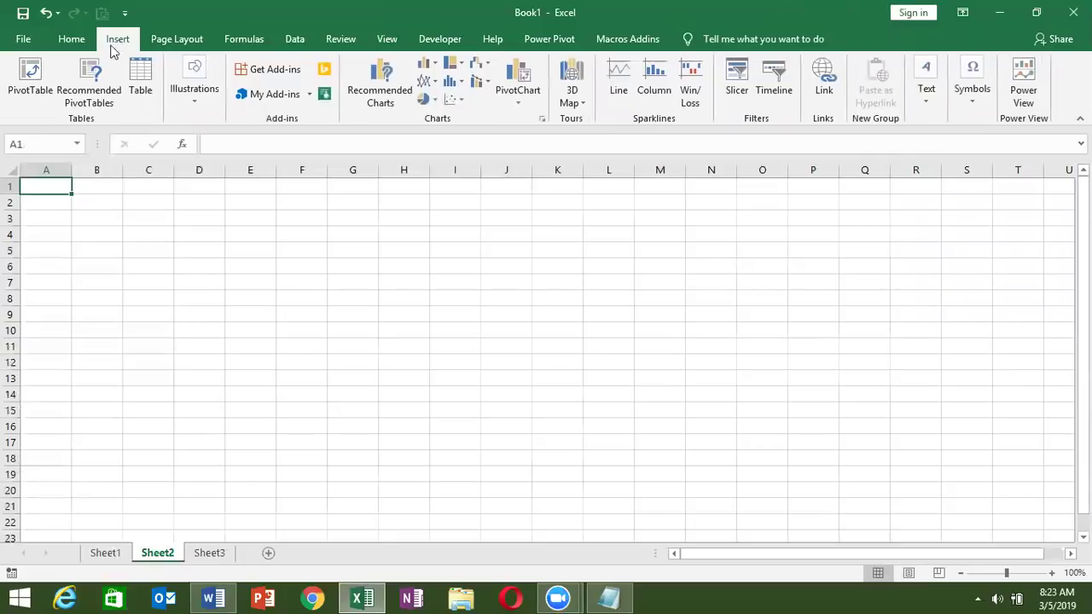
{"action": "left_click", "coordinate": [42, 82]}
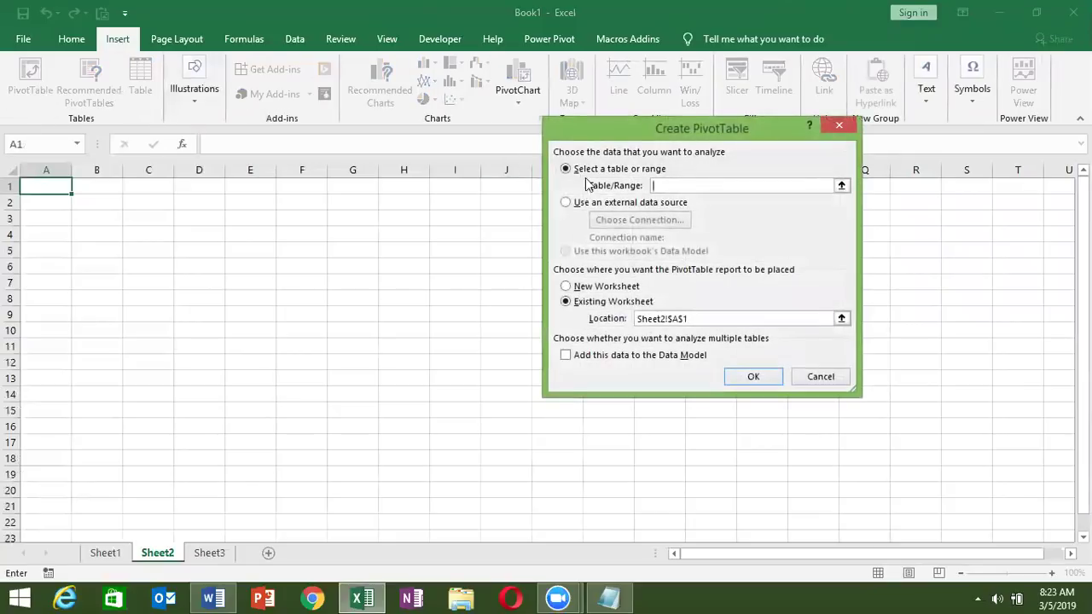
{"action": "left_click", "coordinate": [589, 203]}
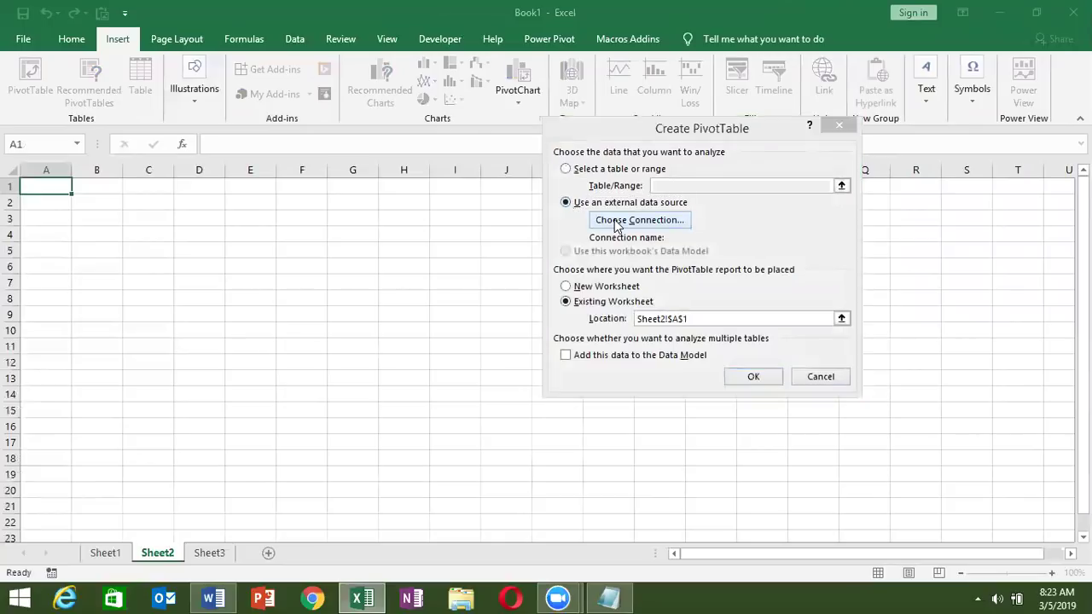
{"action": "left_click", "coordinate": [616, 221]}
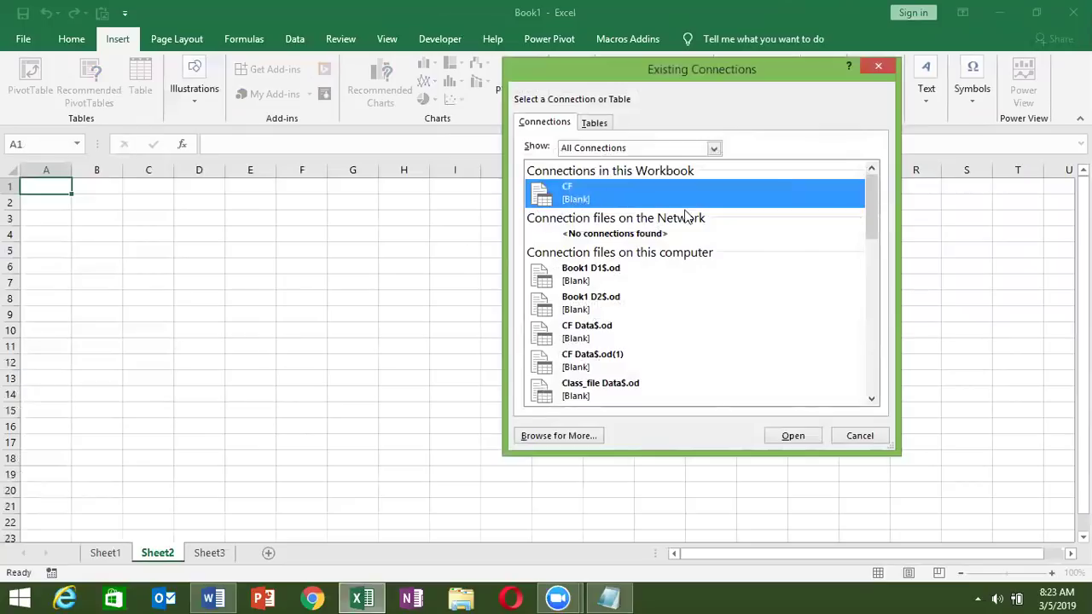
{"action": "mouse_move", "coordinate": [869, 202]}
{"action": "left_mouse_down"}
{"action": "mouse_move", "coordinate": [873, 214]}
{"action": "mouse_move", "coordinate": [873, 171]}
{"action": "left_mouse_up"}
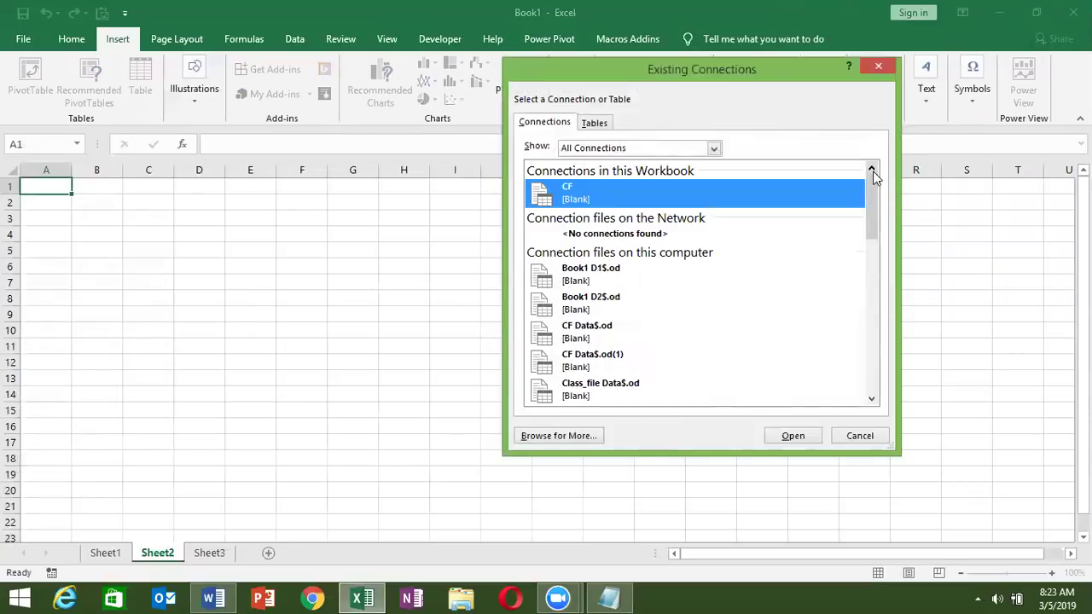
{"action": "left_click", "coordinate": [582, 438]}
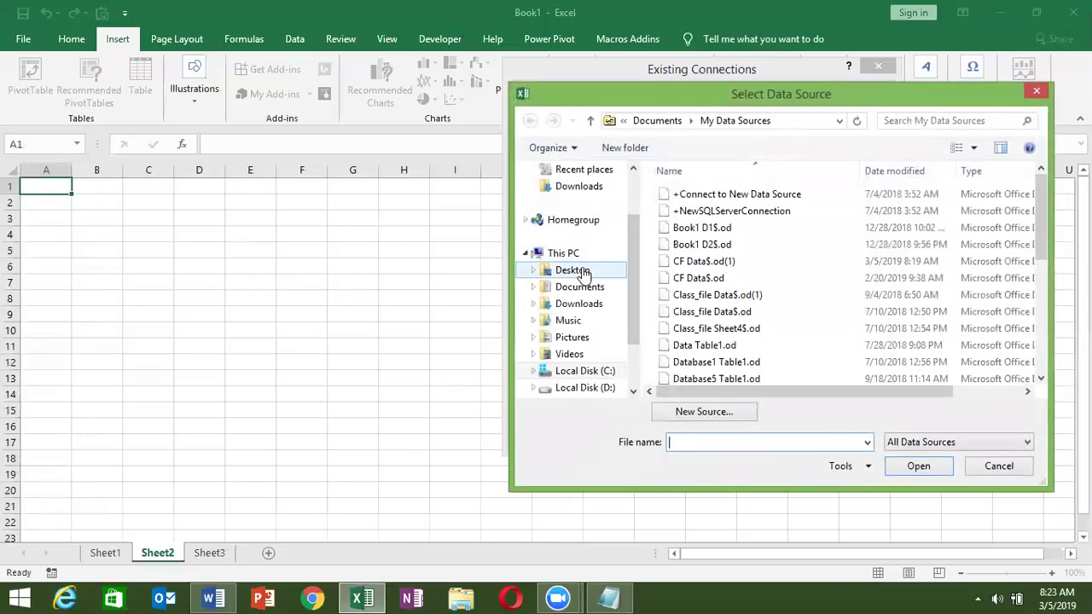
Step: Choose the Data$ table from Desktop\CF to create empty PivotTable4 at A1
{"action": "left_click", "coordinate": [595, 271]}
{"action": "left_click", "coordinate": [678, 344]}
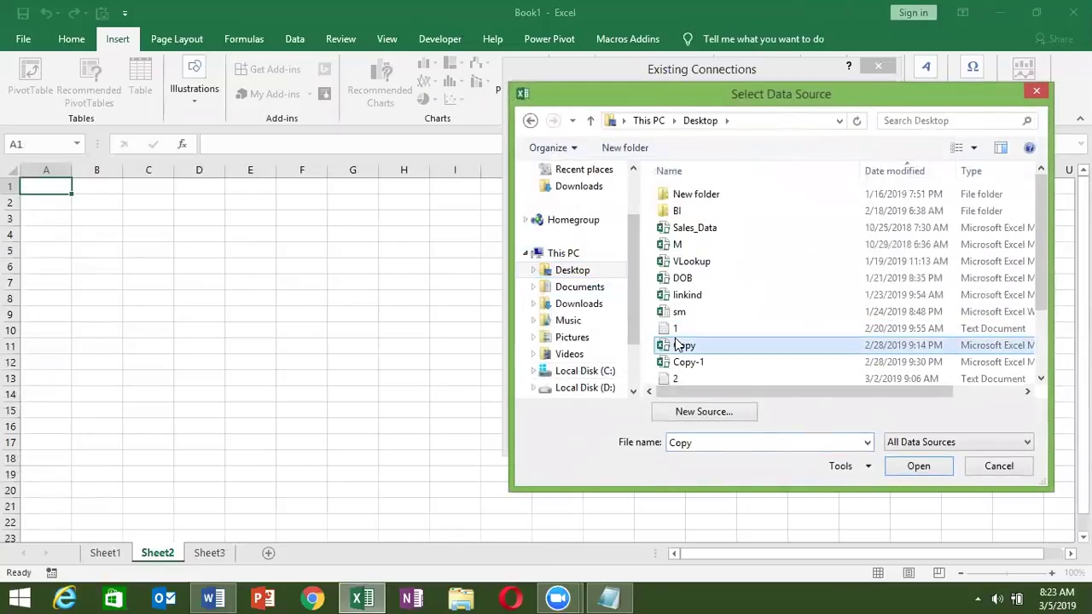
{"action": "key", "text": "Down"}
{"action": "key", "text": "End"}
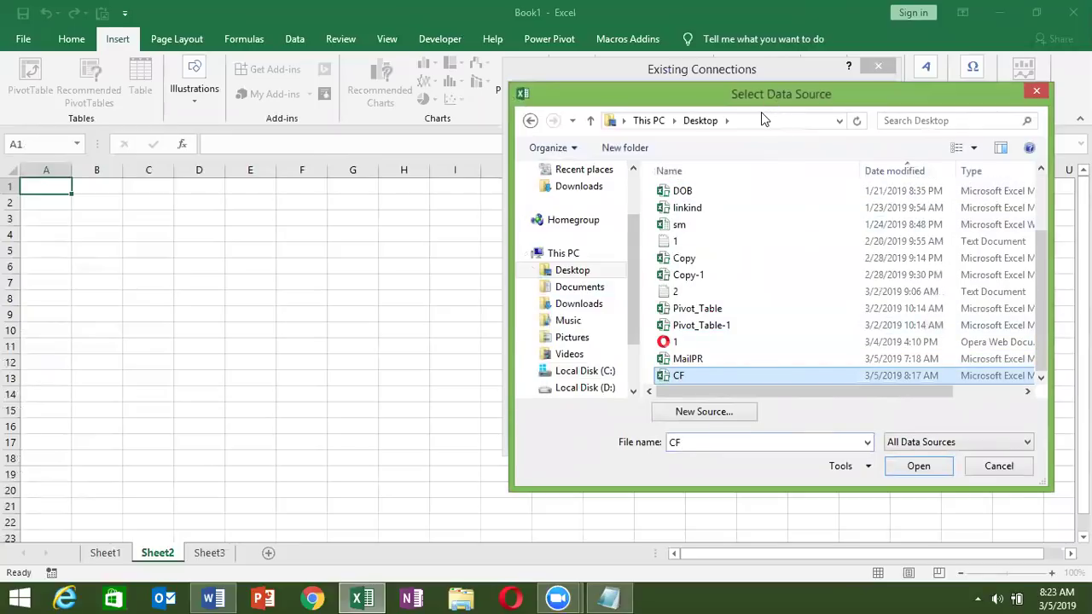
{"action": "left_click_drag", "start_coordinate": [761, 95], "coordinate": [239, 142]}
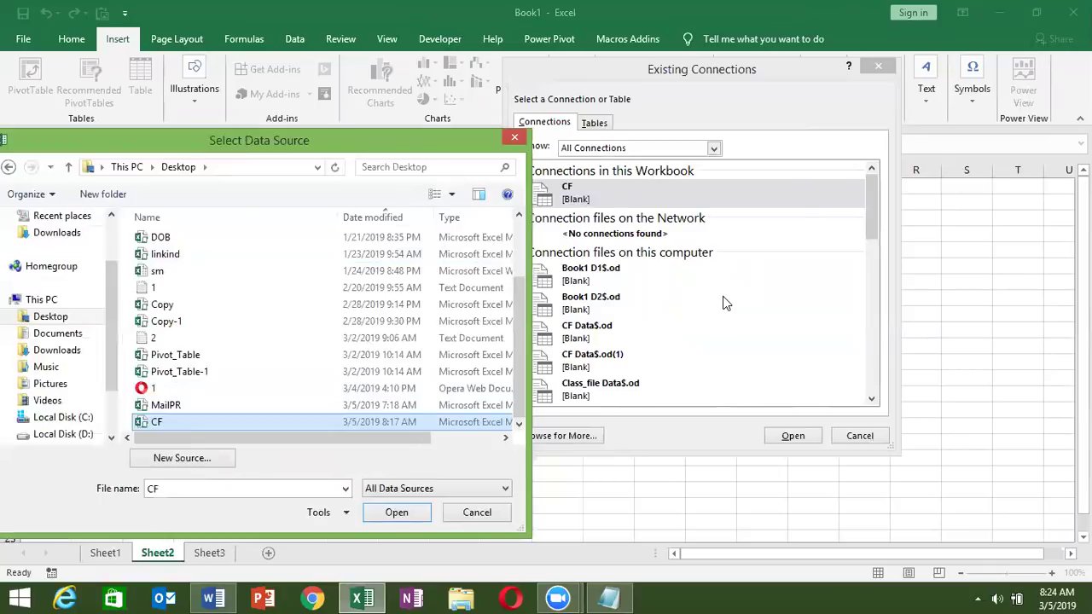
{"action": "left_click", "coordinate": [419, 512]}
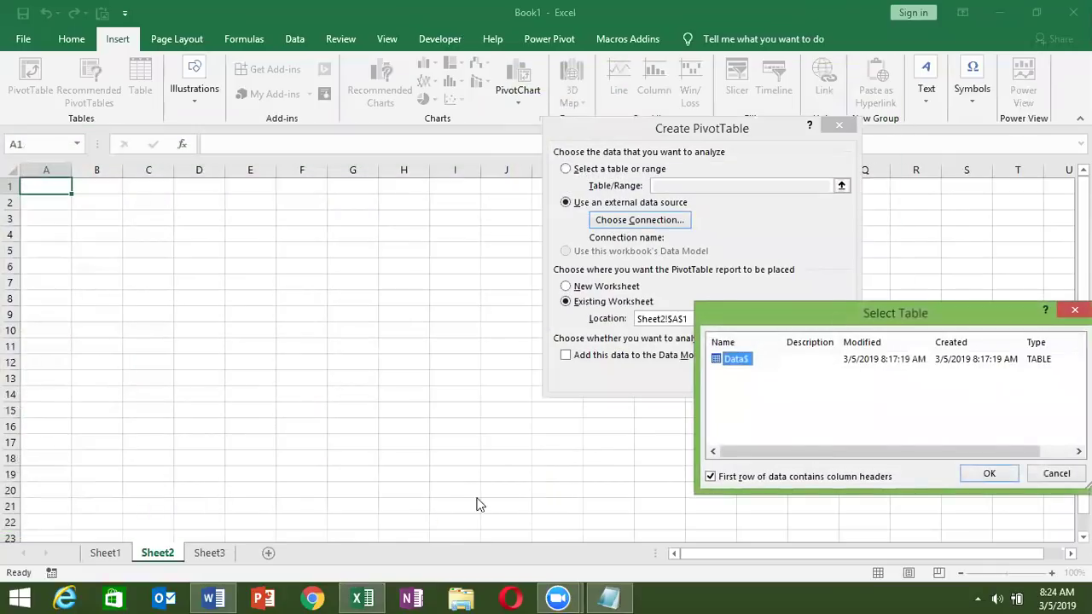
{"action": "left_click", "coordinate": [990, 474]}
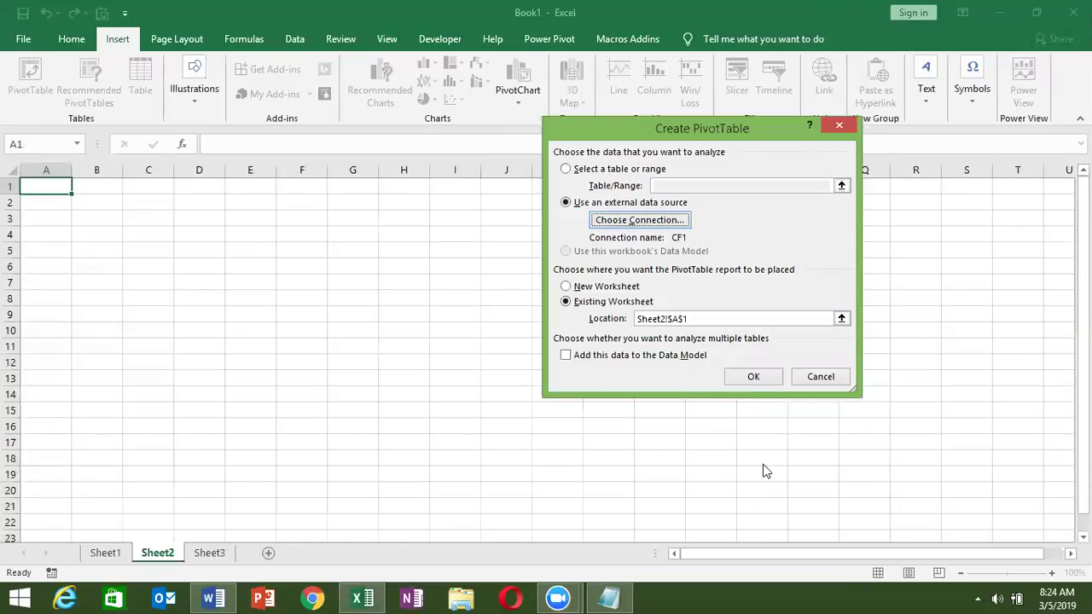
{"action": "left_click", "coordinate": [755, 378]}
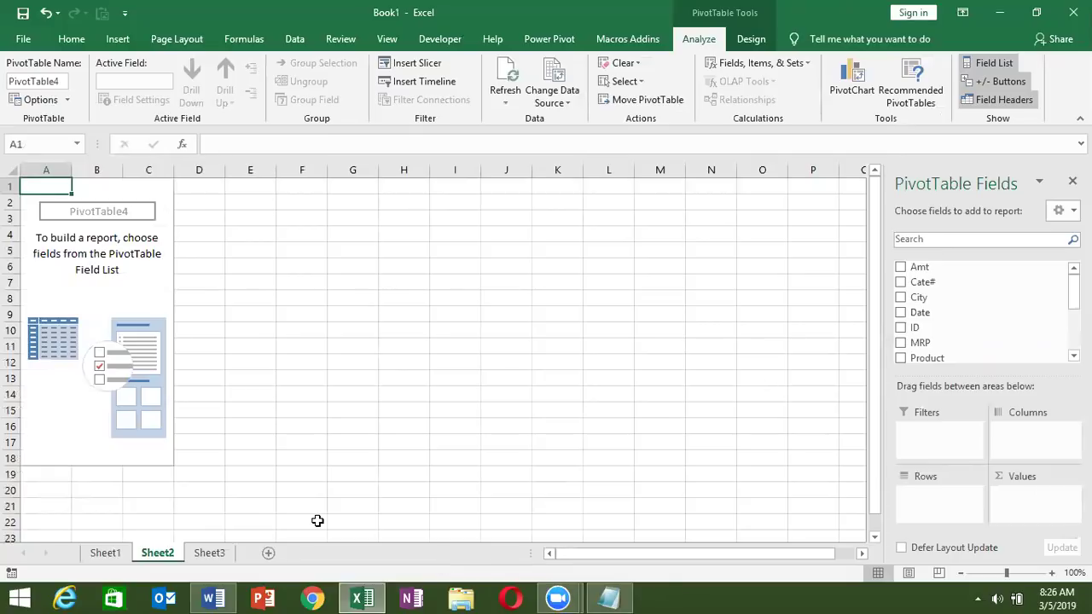
Step: Switch to the blank Sheet3 tab
{"action": "left_click", "coordinate": [223, 554]}
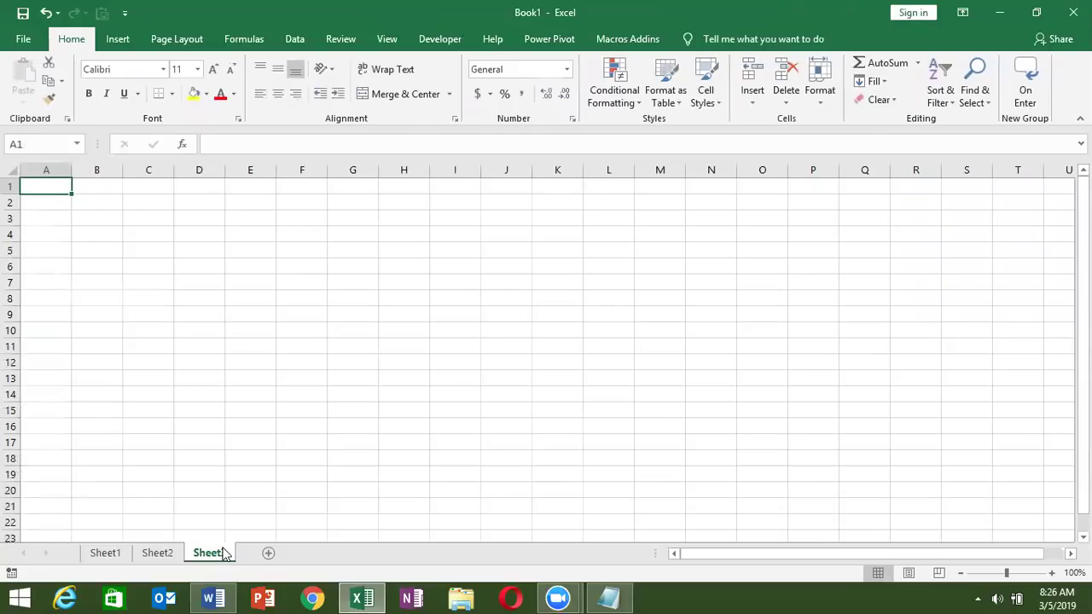
Step: Jump to Sheet3's last row and back to A1 to check it is empty
{"action": "key", "text": "ctrl+Down"}
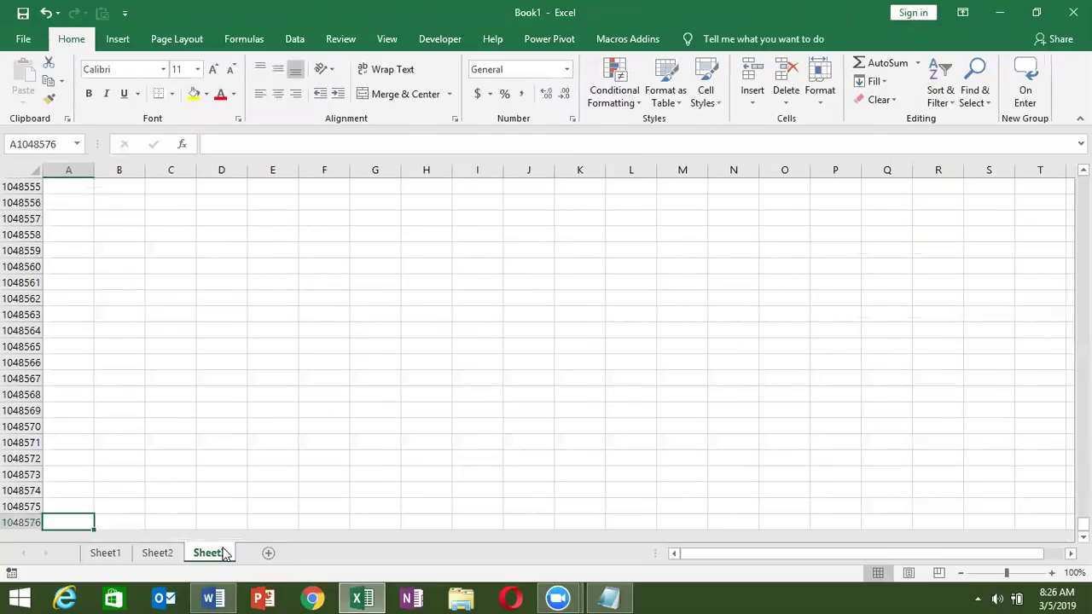
{"action": "key", "text": "ctrl+Up"}
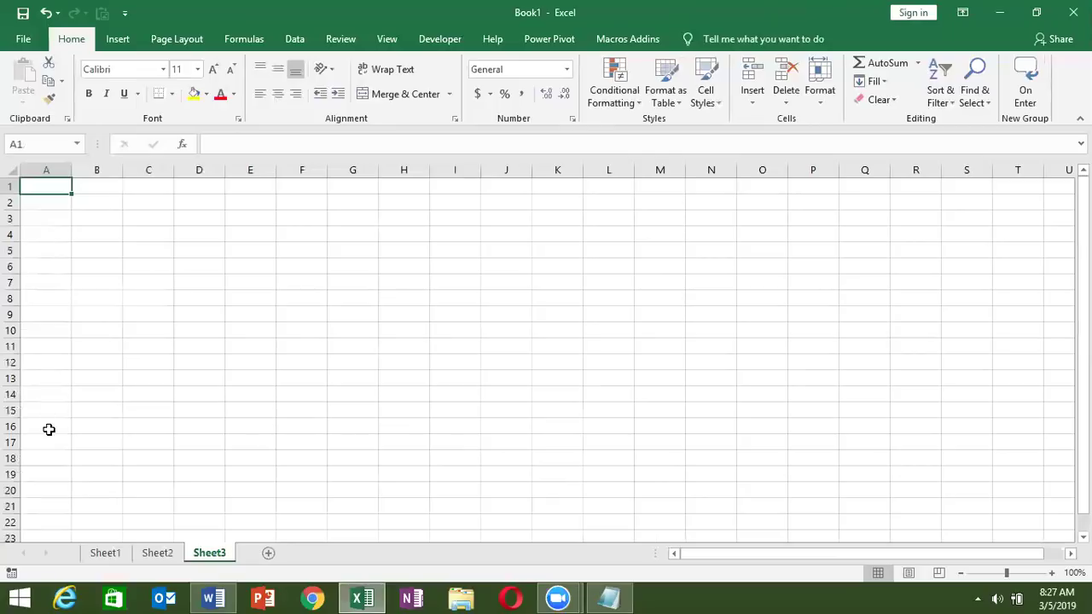
Step: Start a Sheet3 PivotTable from an external source, dismissing the invalid-source warning, and browse for data sources
{"action": "left_click", "coordinate": [117, 42]}
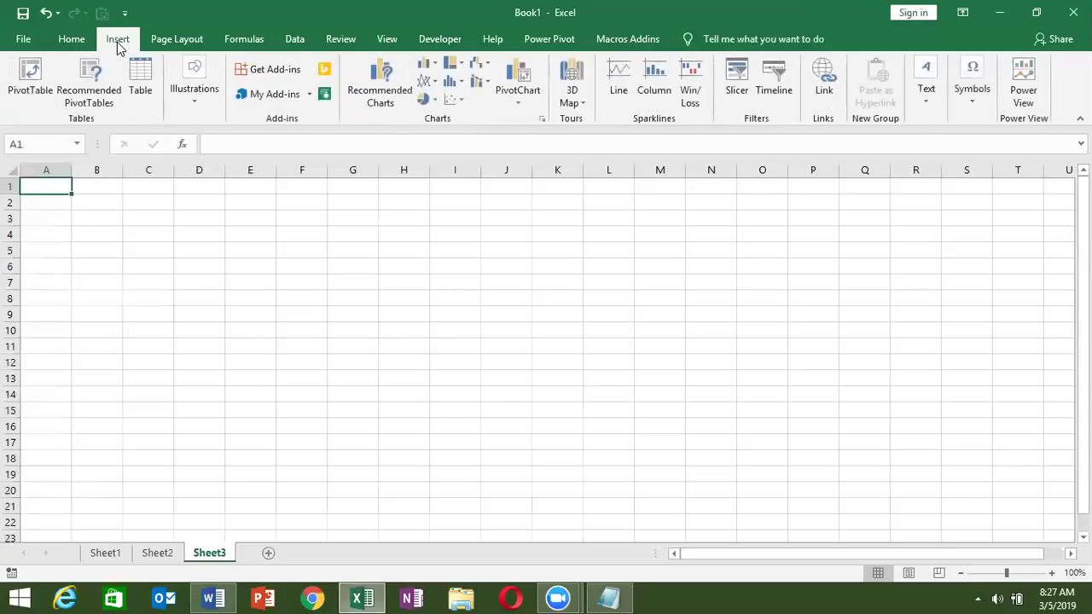
{"action": "left_click", "coordinate": [40, 86]}
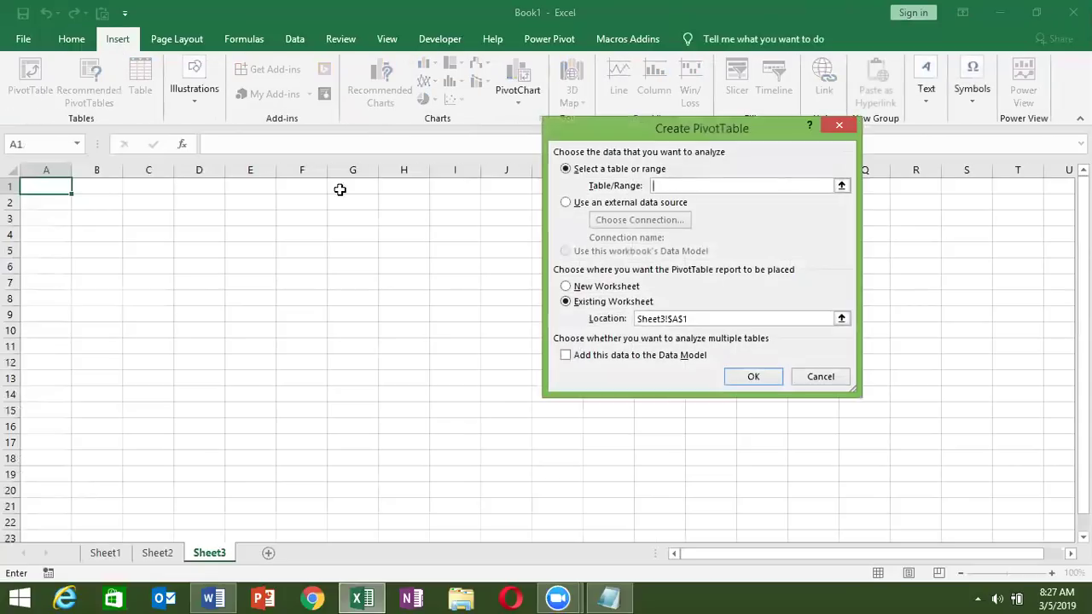
{"action": "left_click", "coordinate": [566, 203]}
{"action": "left_click", "coordinate": [621, 221]}
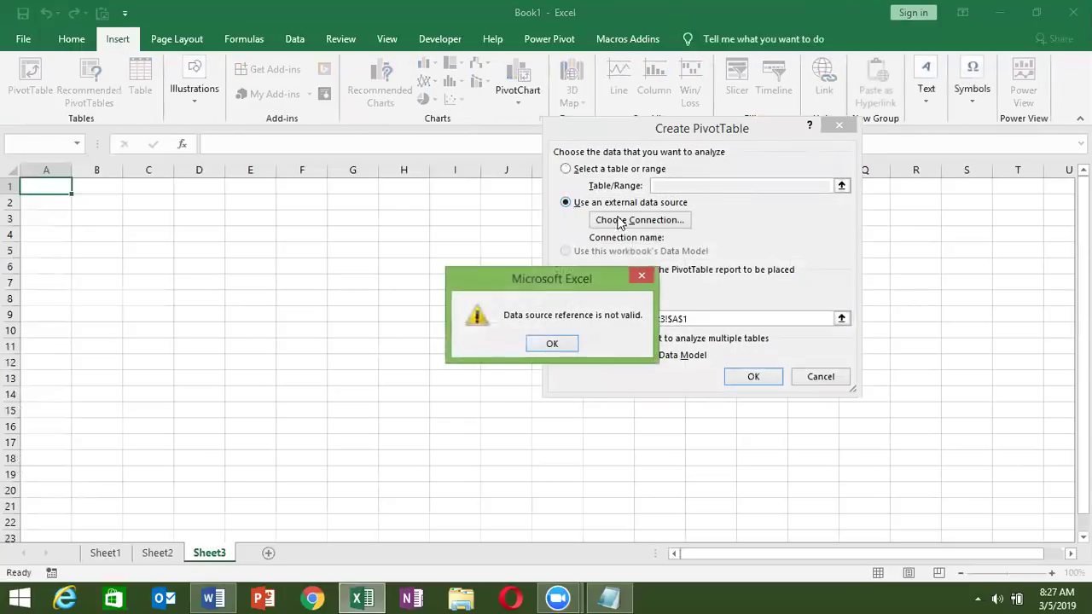
{"action": "left_click", "coordinate": [643, 279]}
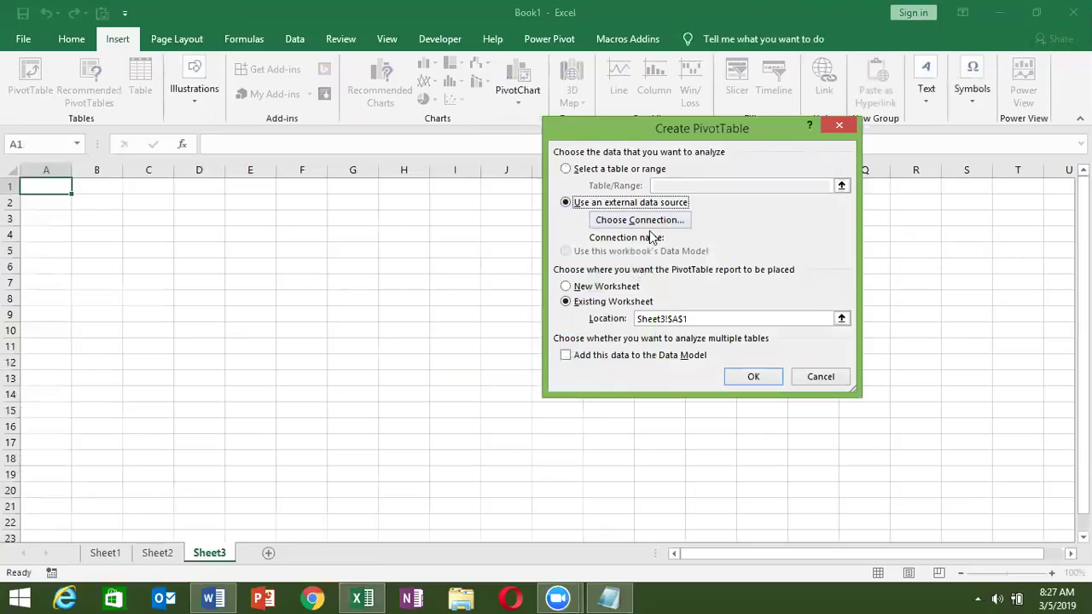
{"action": "left_click", "coordinate": [648, 220]}
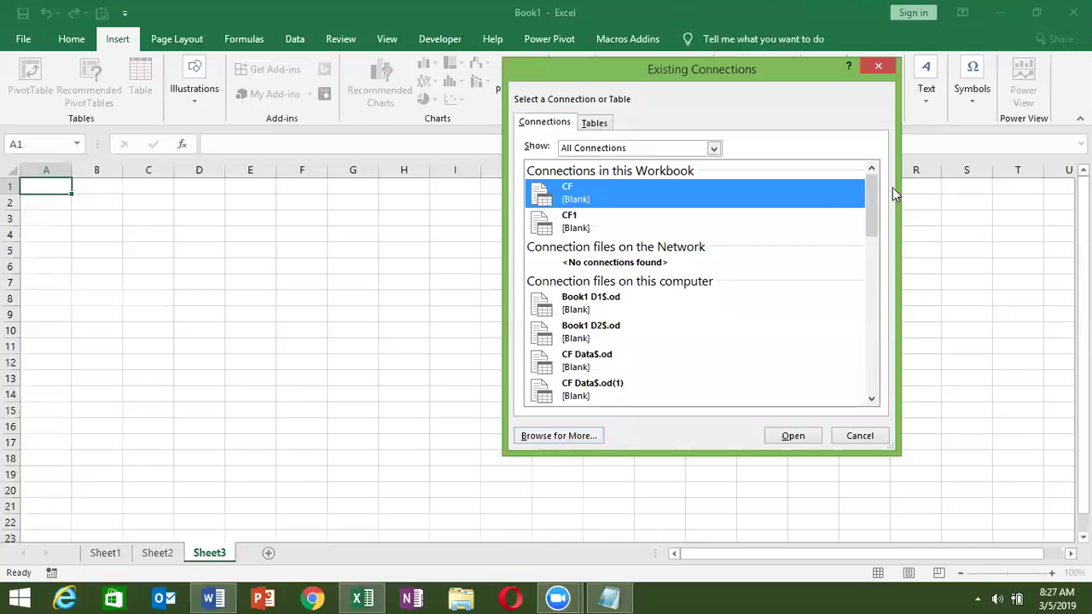
{"action": "left_click_drag", "start_coordinate": [865, 199], "coordinate": [863, 305]}
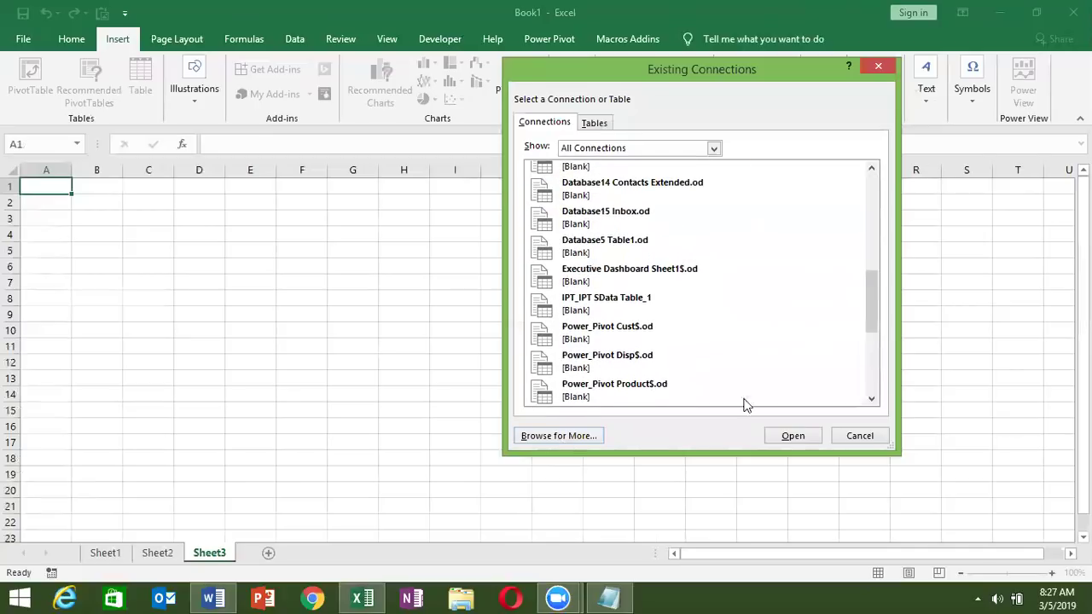
{"action": "left_click", "coordinate": [584, 437]}
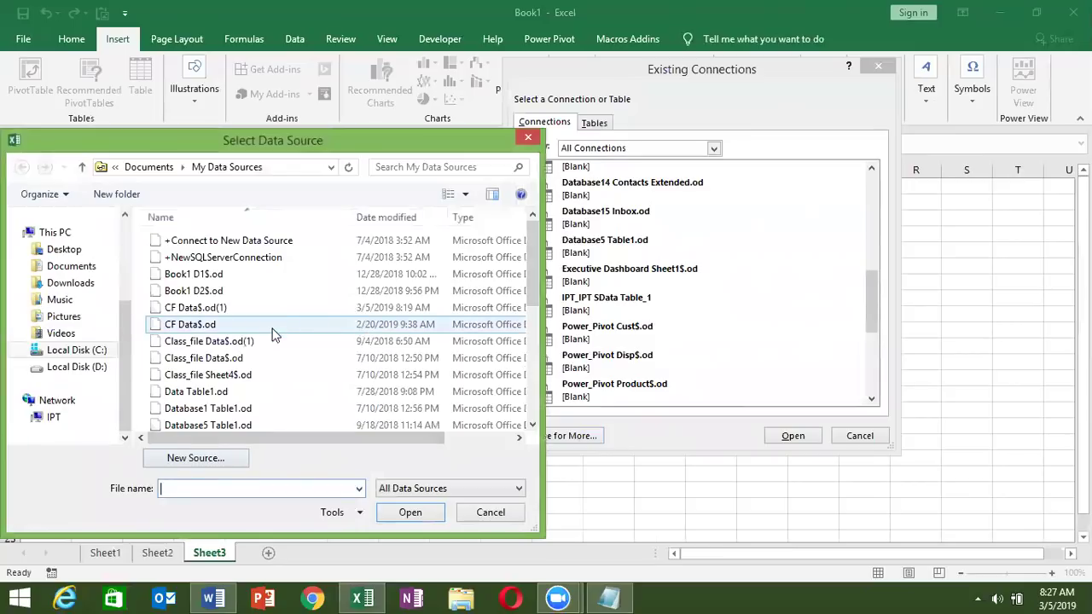
Step: Open the SData database from Documents, choose its Data1 table, and create empty PivotTable5 at A1
{"action": "left_click", "coordinate": [92, 271]}
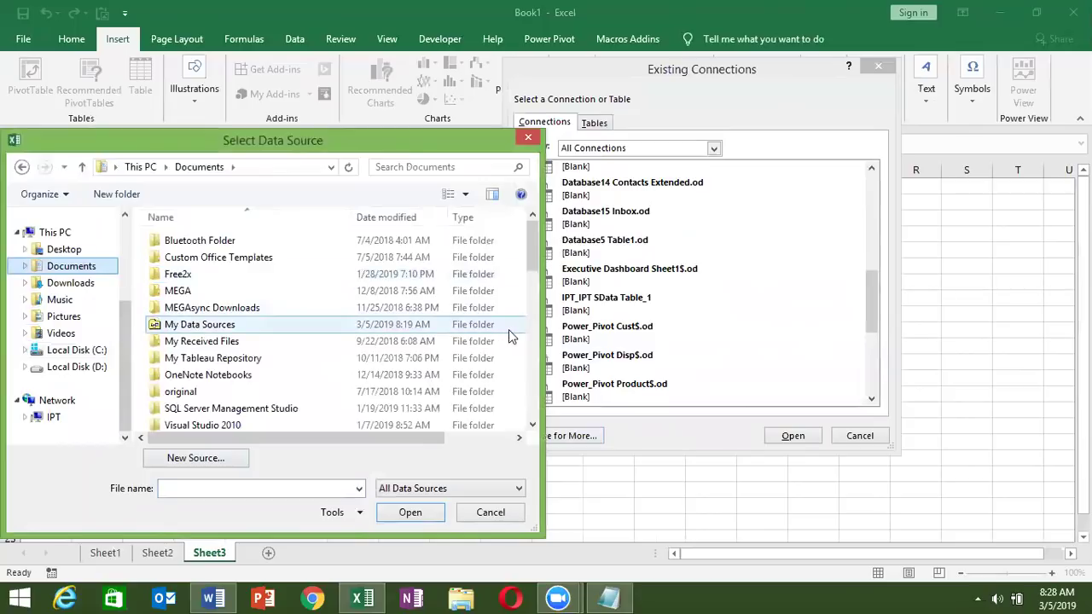
{"action": "left_click_drag", "start_coordinate": [534, 264], "coordinate": [531, 423]}
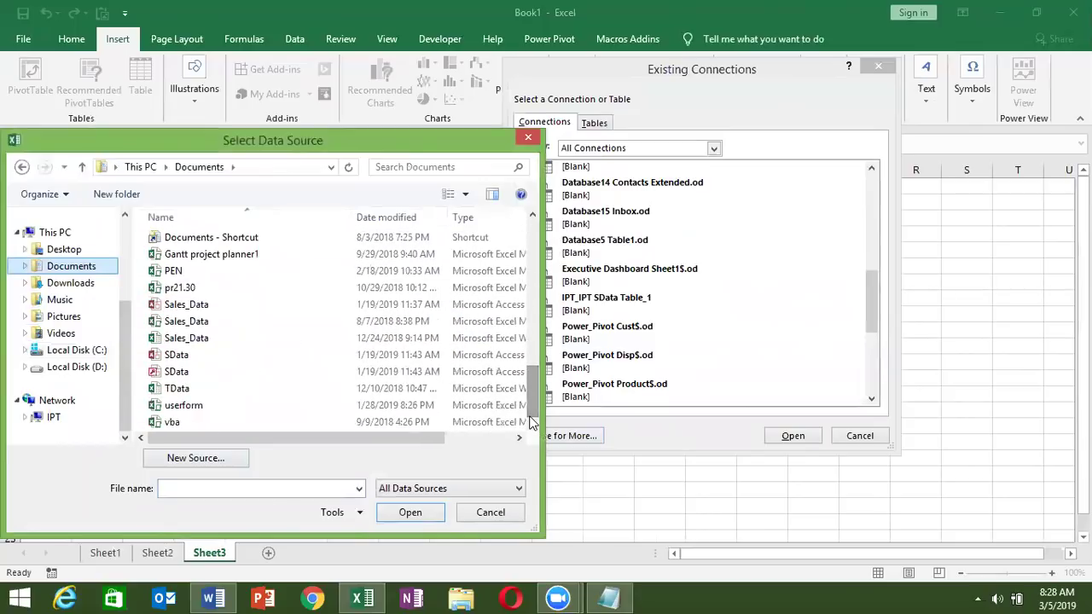
{"action": "left_click", "coordinate": [192, 357]}
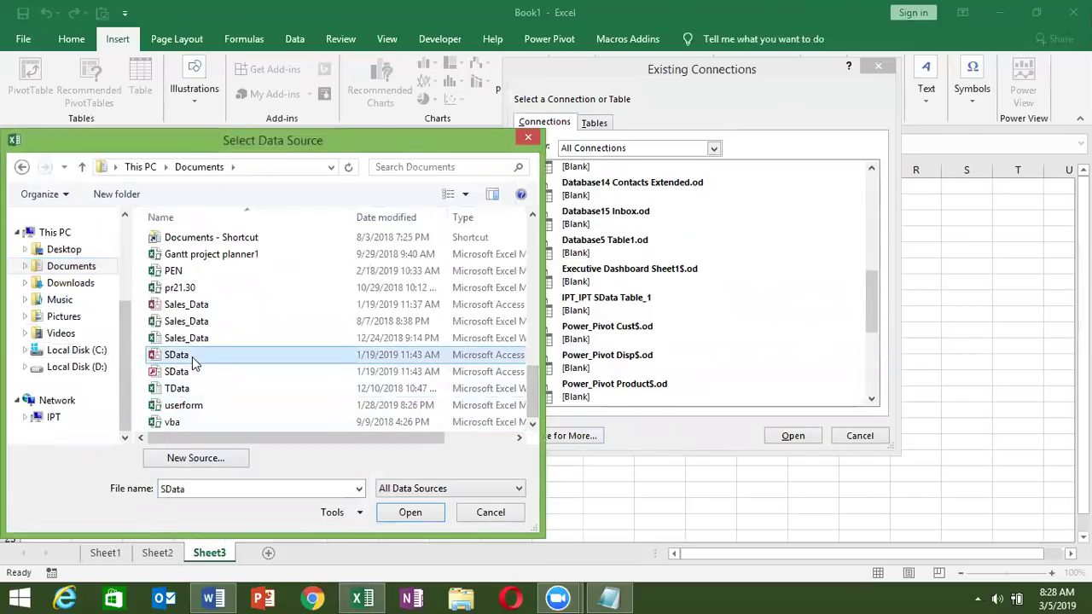
{"action": "left_click", "coordinate": [430, 513]}
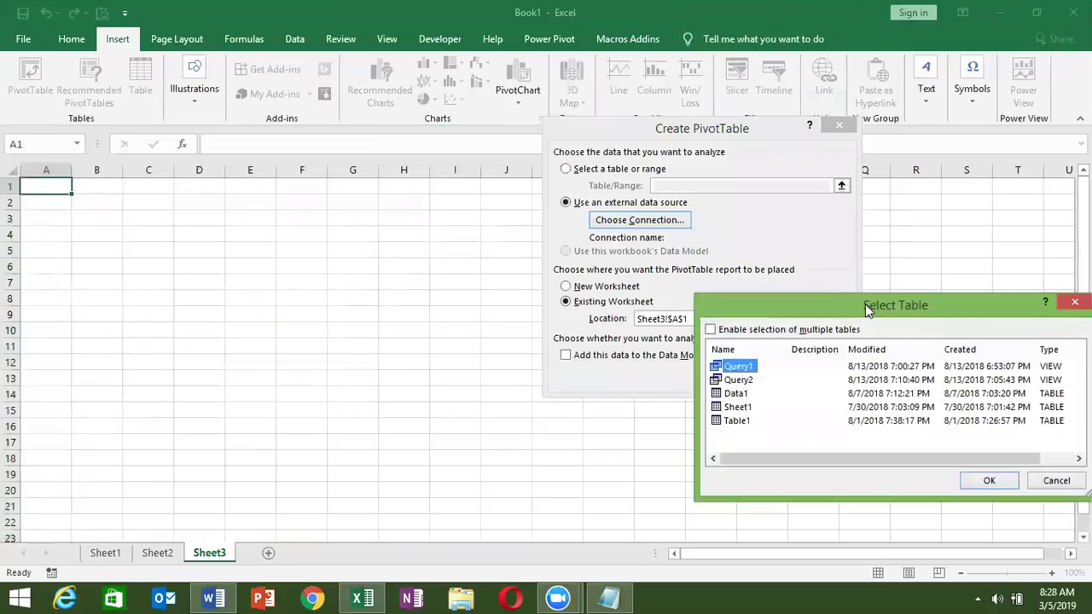
{"action": "left_click_drag", "start_coordinate": [863, 305], "coordinate": [677, 261]}
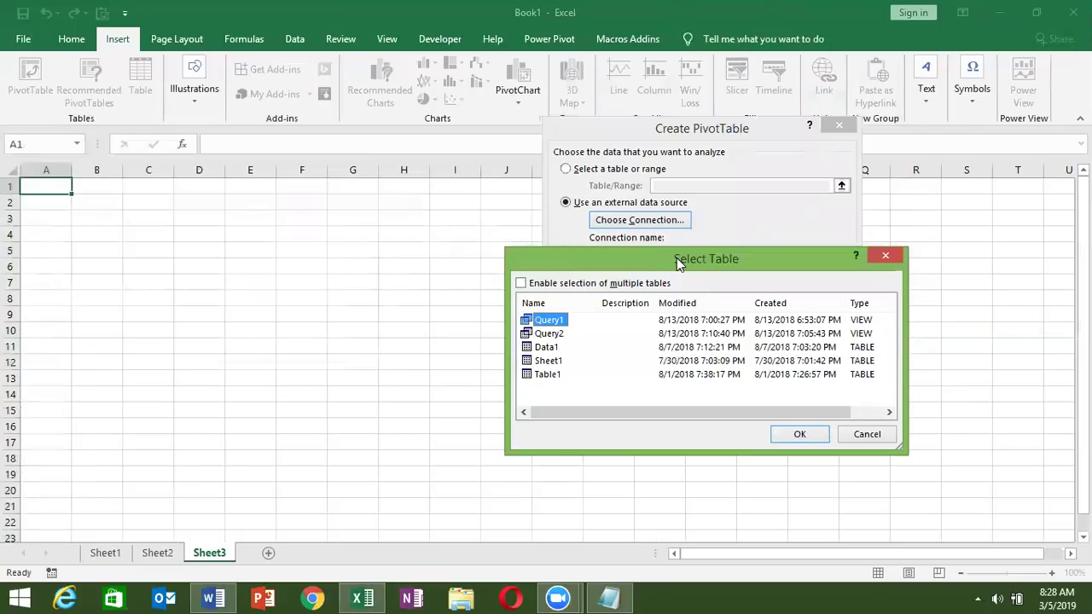
{"action": "left_click", "coordinate": [549, 362]}
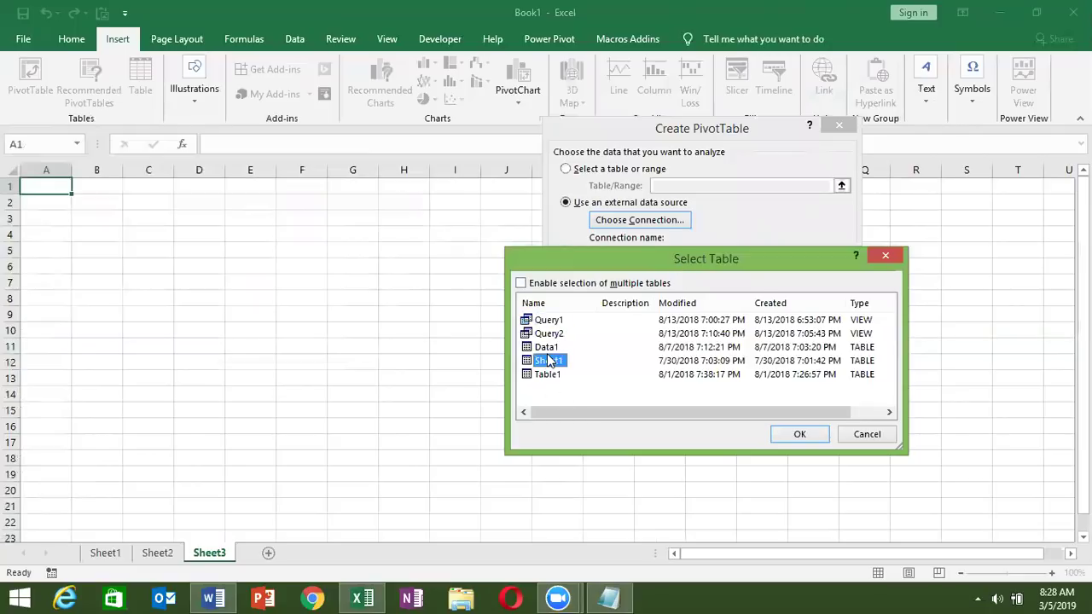
{"action": "left_click", "coordinate": [550, 348]}
{"action": "left_click", "coordinate": [790, 437]}
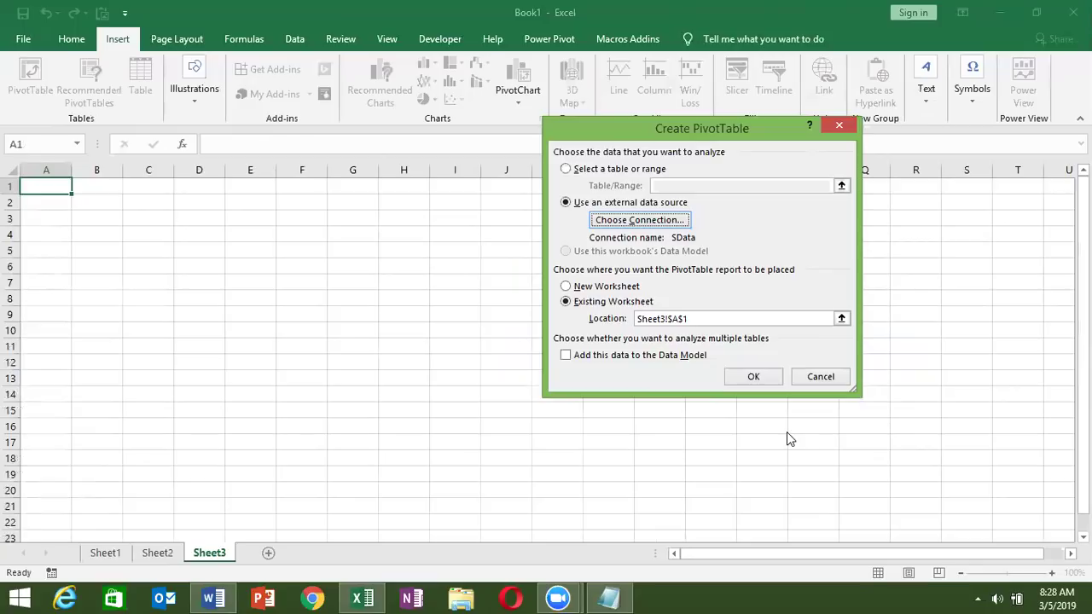
{"action": "left_click", "coordinate": [762, 382]}
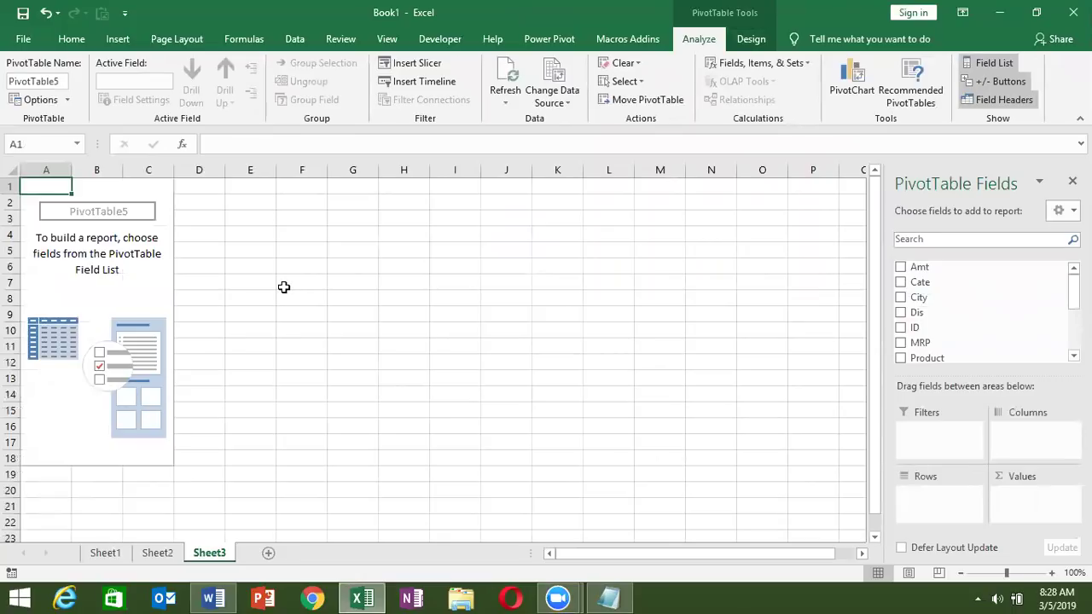
Step: Refresh PivotTable5 from its data source and add a new Sheet4
{"action": "right_click", "coordinate": [130, 260]}
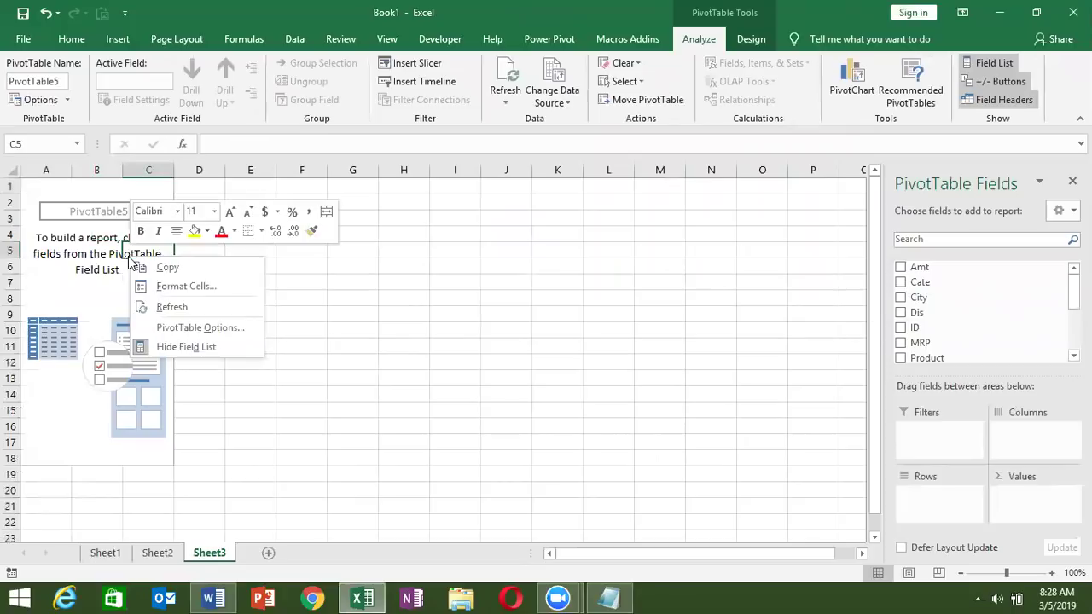
{"action": "left_click", "coordinate": [186, 287]}
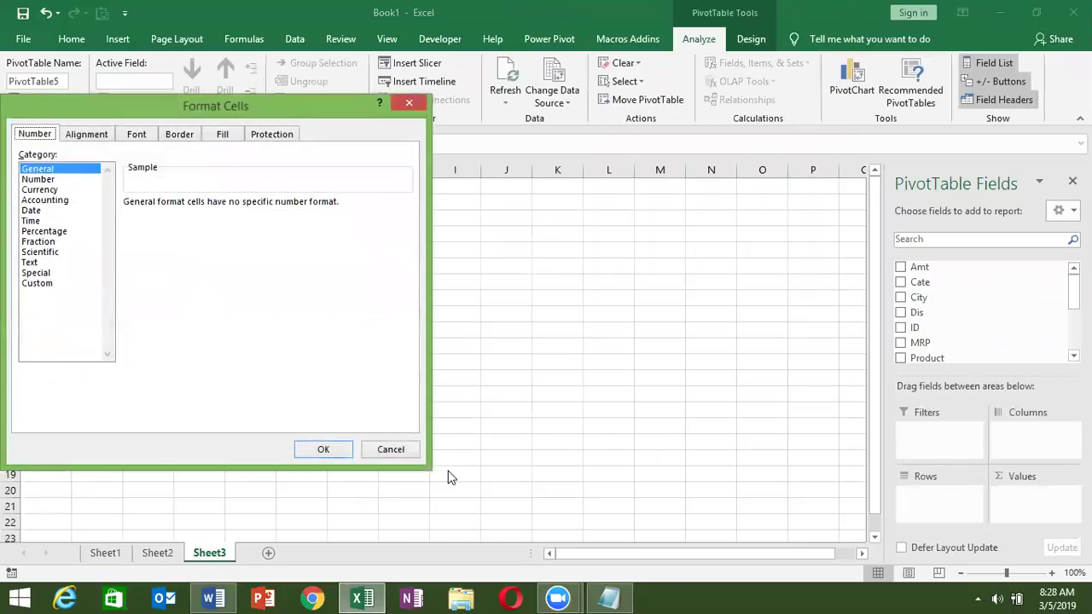
{"action": "left_click", "coordinate": [391, 449]}
{"action": "right_click", "coordinate": [86, 265]}
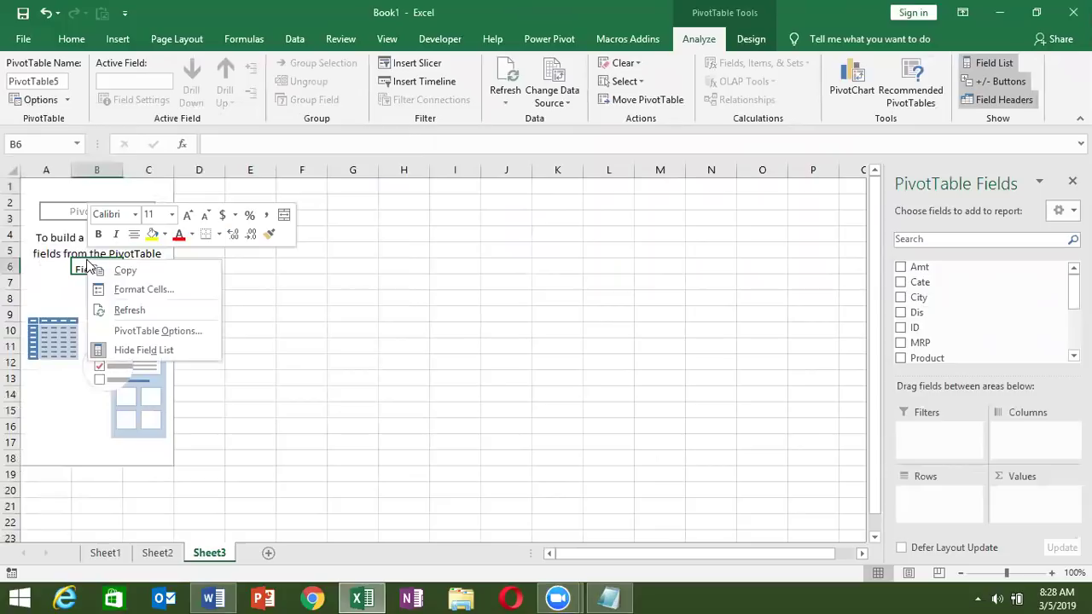
{"action": "left_click", "coordinate": [120, 310]}
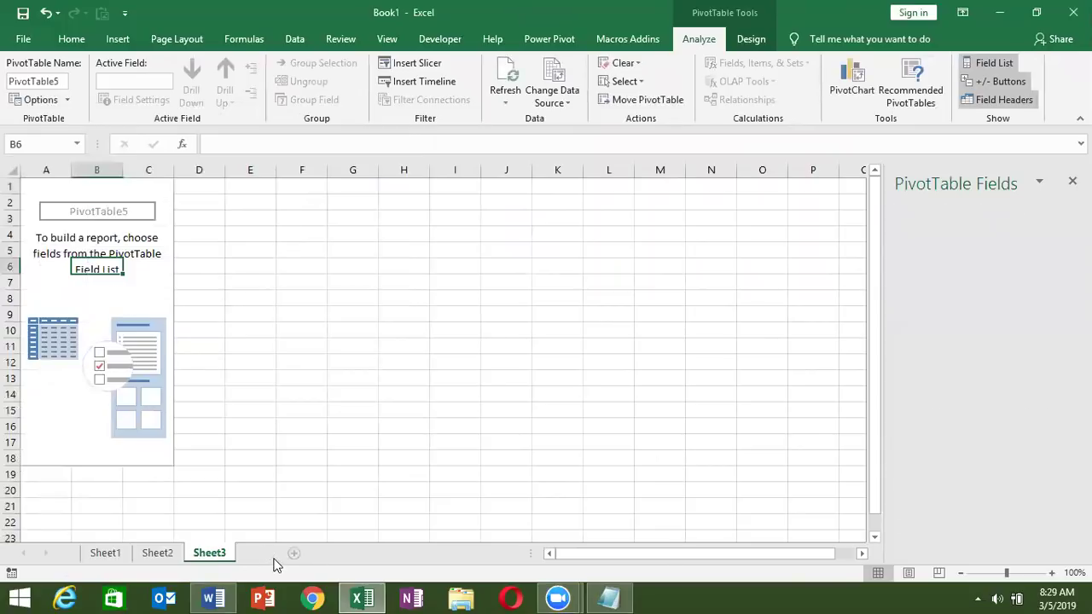
{"action": "left_click", "coordinate": [293, 553]}
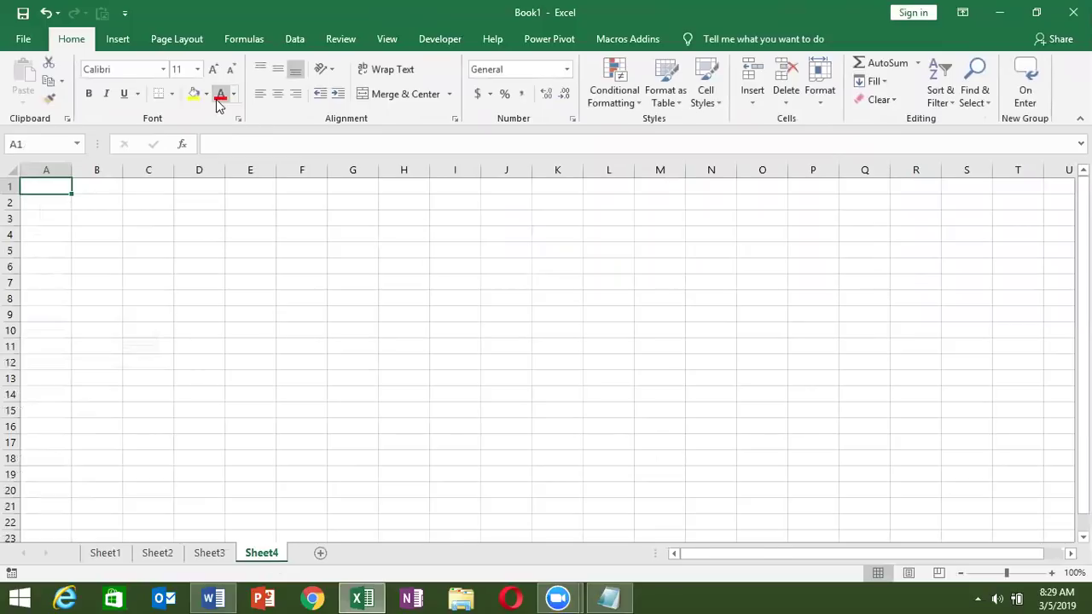
Step: Create a PivotTable at Sheet4!$A$1 set to use an external data source
{"action": "left_click", "coordinate": [131, 34]}
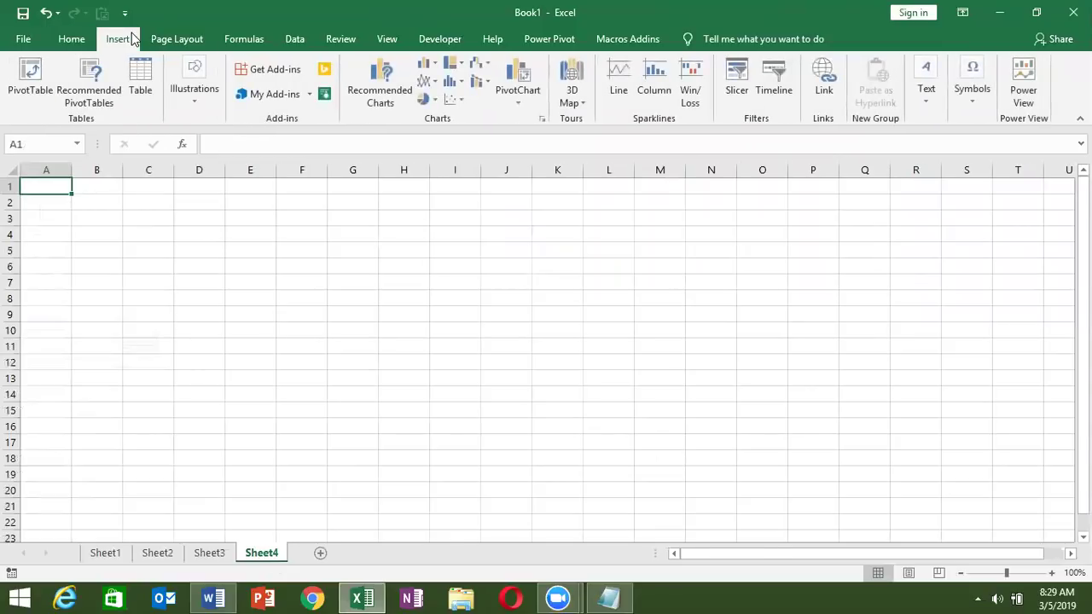
{"action": "left_click", "coordinate": [38, 67]}
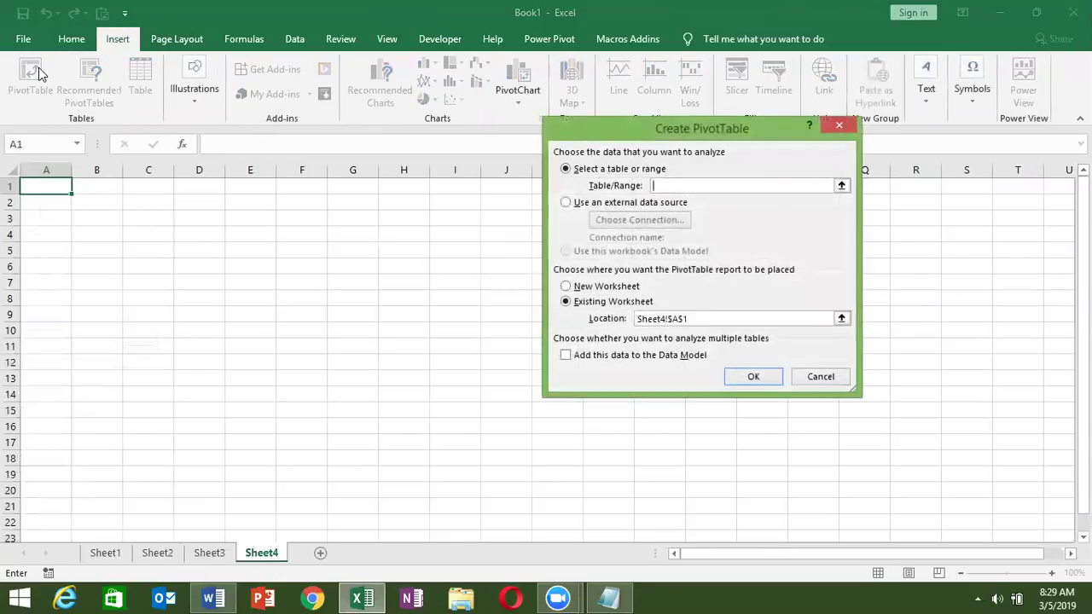
{"action": "left_click", "coordinate": [565, 202]}
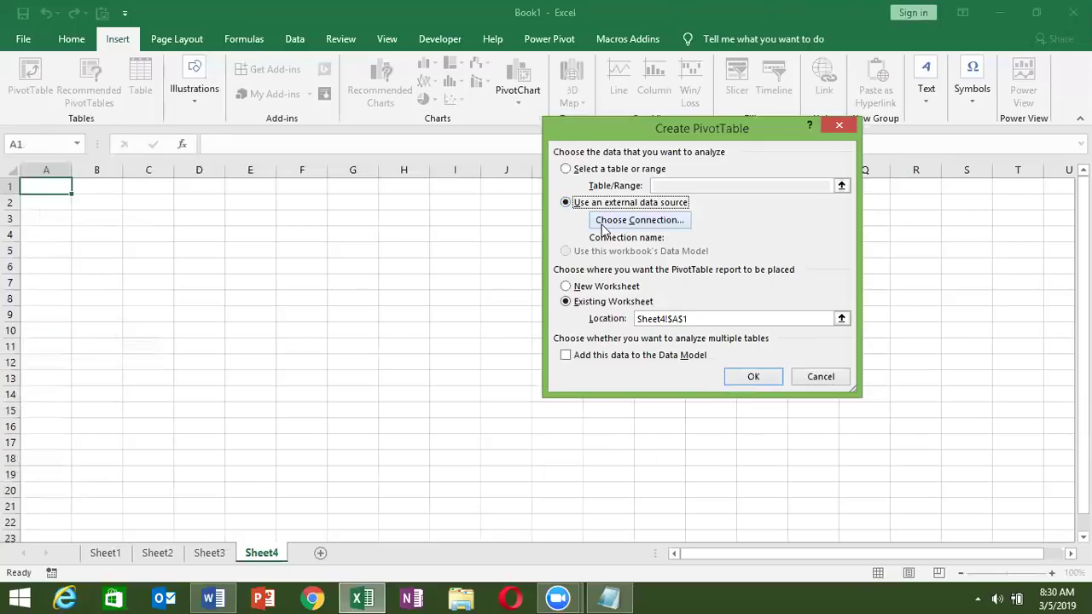
Step: Define a new Microsoft SQL Server data source in the Data Connection Wizard
{"action": "left_click", "coordinate": [603, 224]}
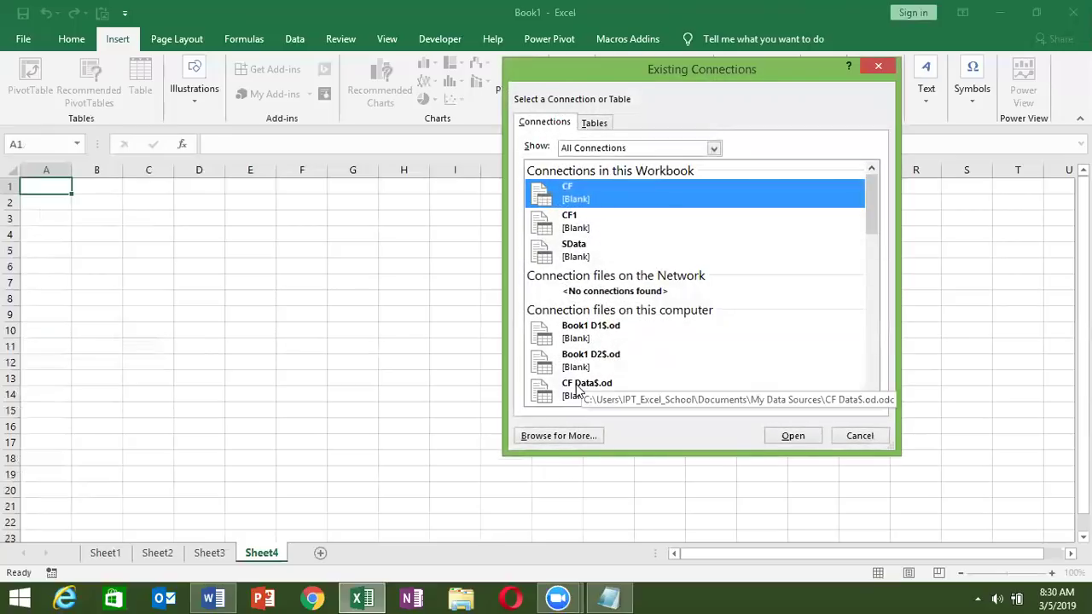
{"action": "left_click", "coordinate": [570, 433]}
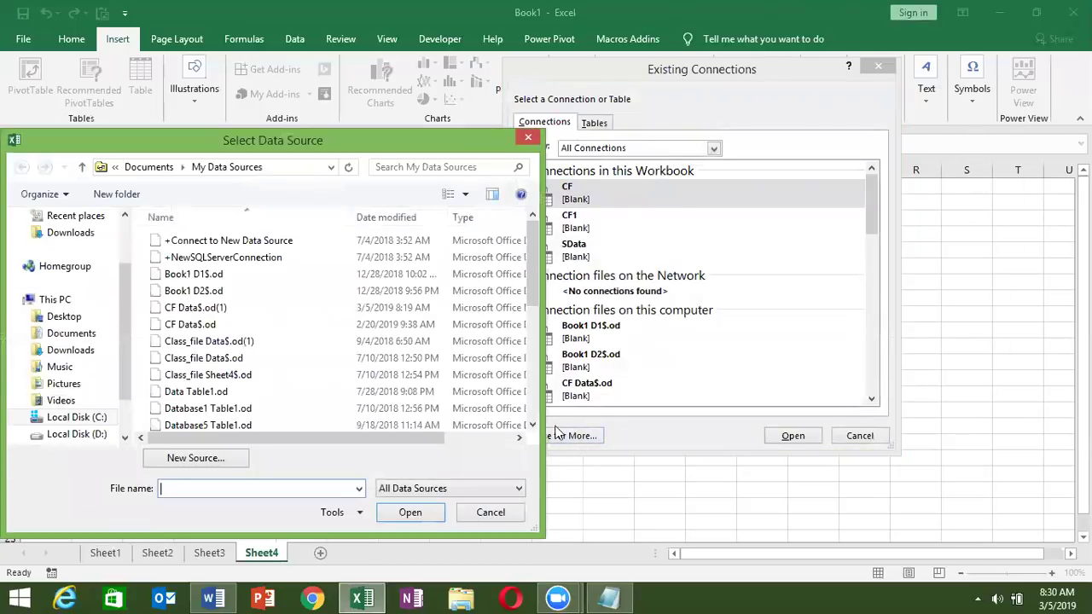
{"action": "left_click", "coordinate": [223, 461]}
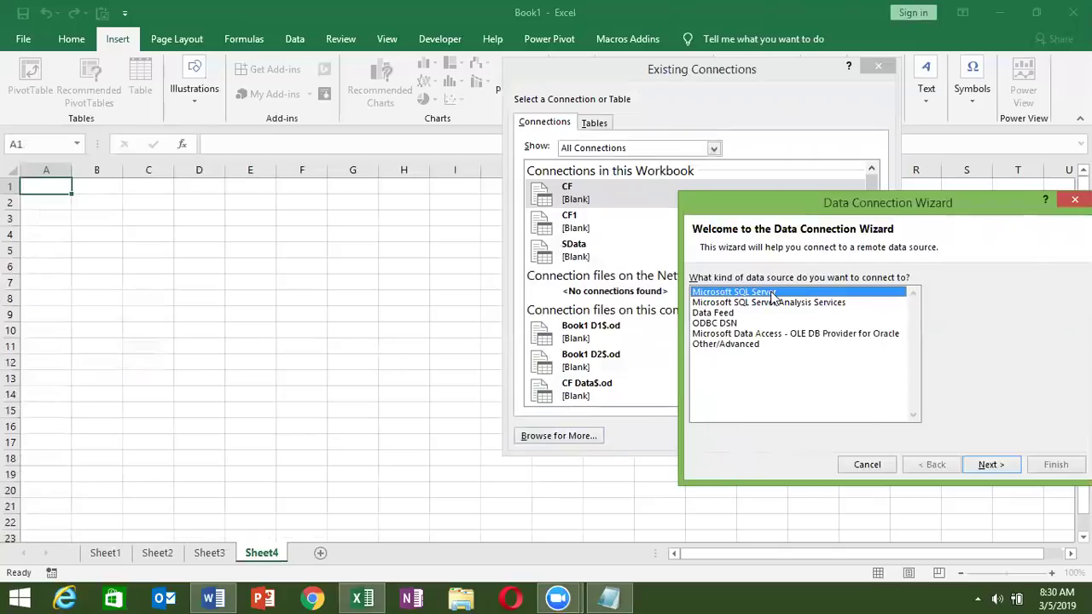
{"action": "left_click", "coordinate": [989, 464]}
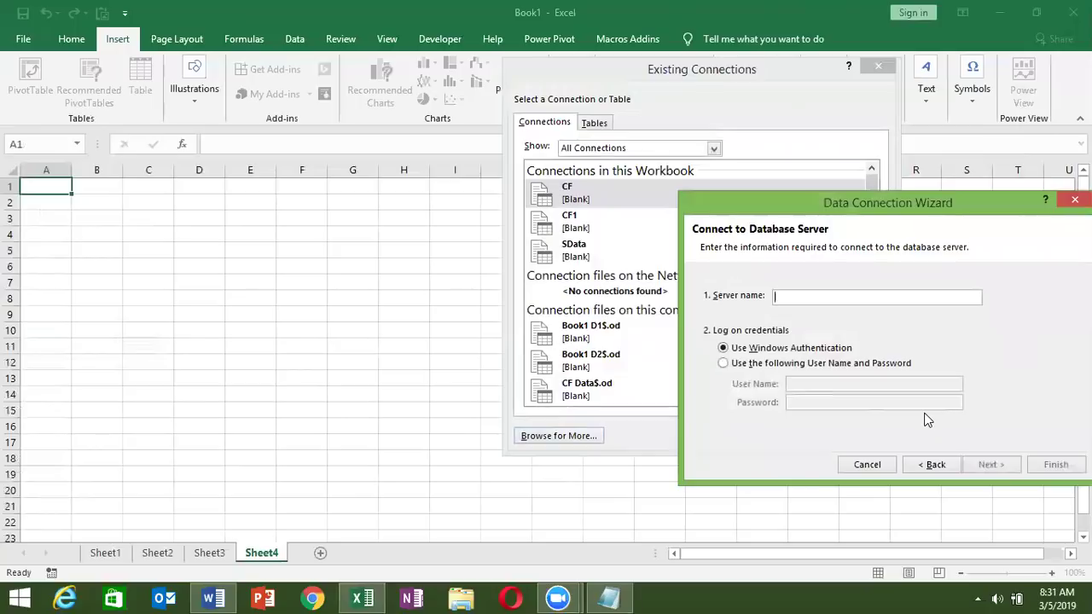
Step: Enter server name IPT\IPT and connect using Windows Authentication
{"action": "type", "text": "ipt"}
{"action": "key", "text": "BackSpace"}
{"action": "key", "text": "BackSpace"}
{"action": "key", "text": "BackSpace"}
{"action": "type", "text": "ipt"}
{"action": "key", "text": "BackSpace"}
{"action": "key", "text": "BackSpace"}
{"action": "key", "text": "BackSpace"}
{"action": "type", "text": "IPT\\IPT"}
{"action": "left_click", "coordinate": [977, 463]}
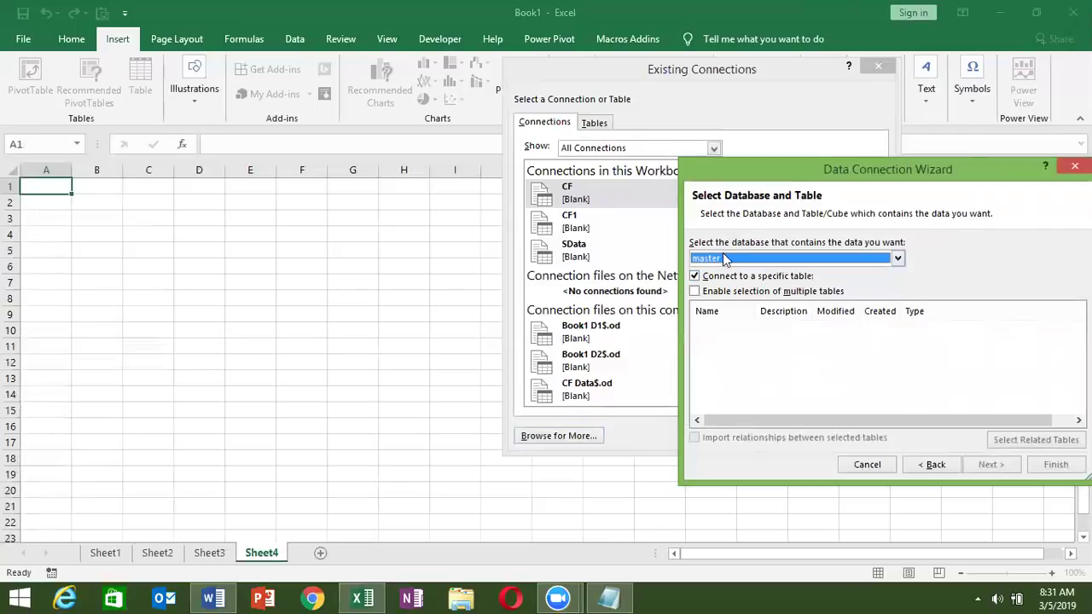
Step: Pick Table_1 in the SData database and save the connection as IPT_IPT SData Table_1.odc
{"action": "left_click", "coordinate": [723, 253]}
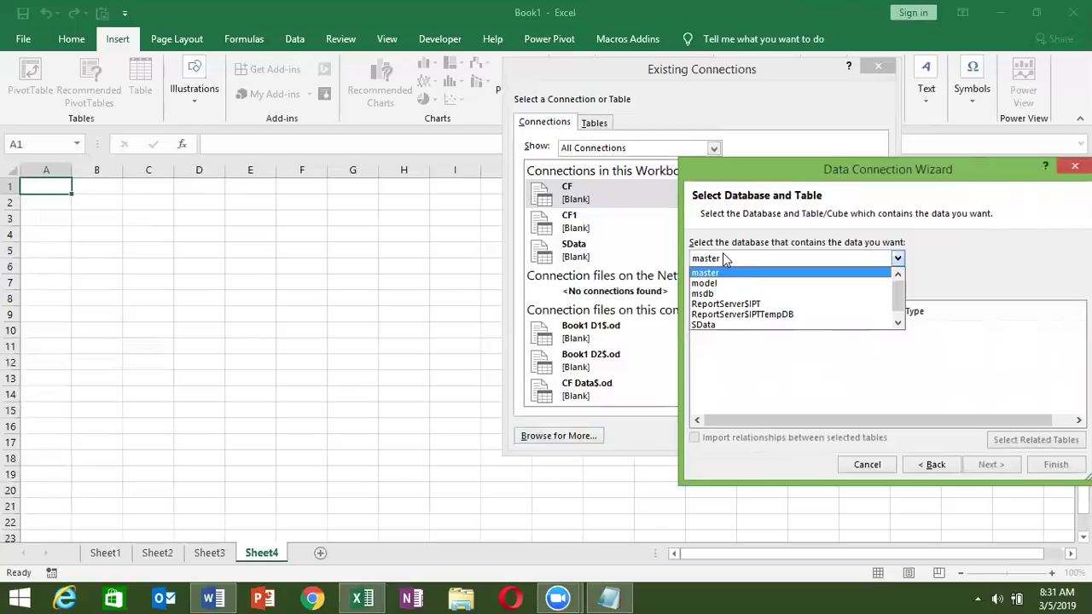
{"action": "left_click", "coordinate": [720, 328]}
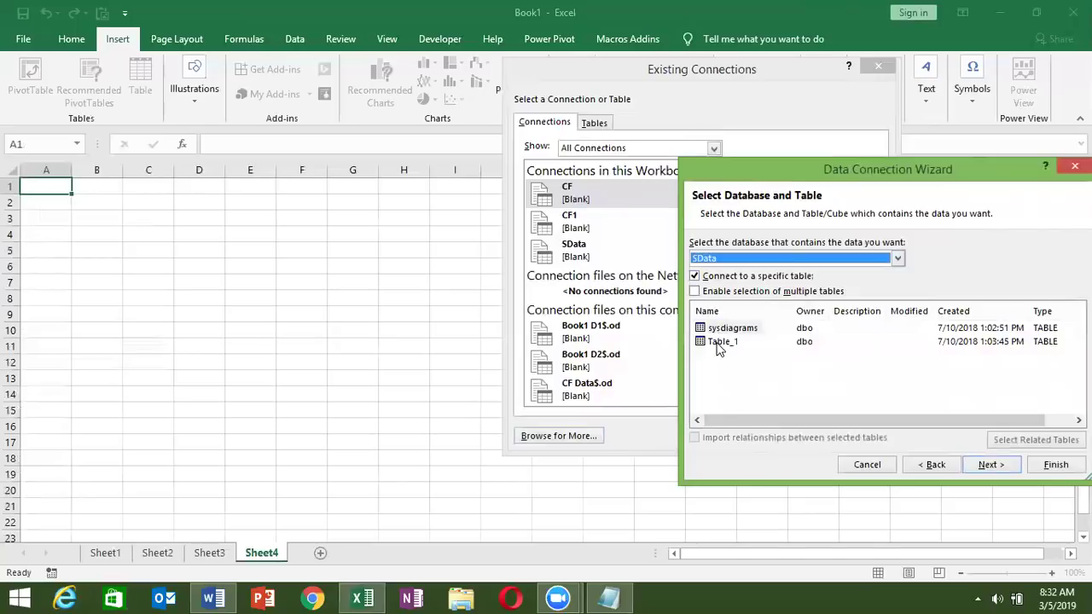
{"action": "left_click", "coordinate": [719, 346]}
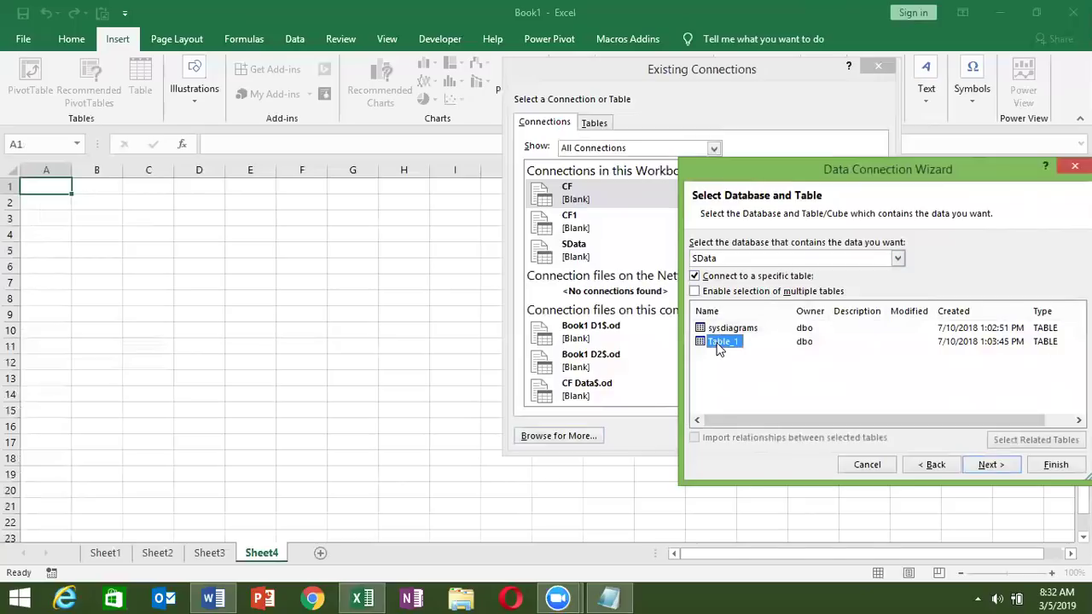
{"action": "left_click", "coordinate": [979, 463]}
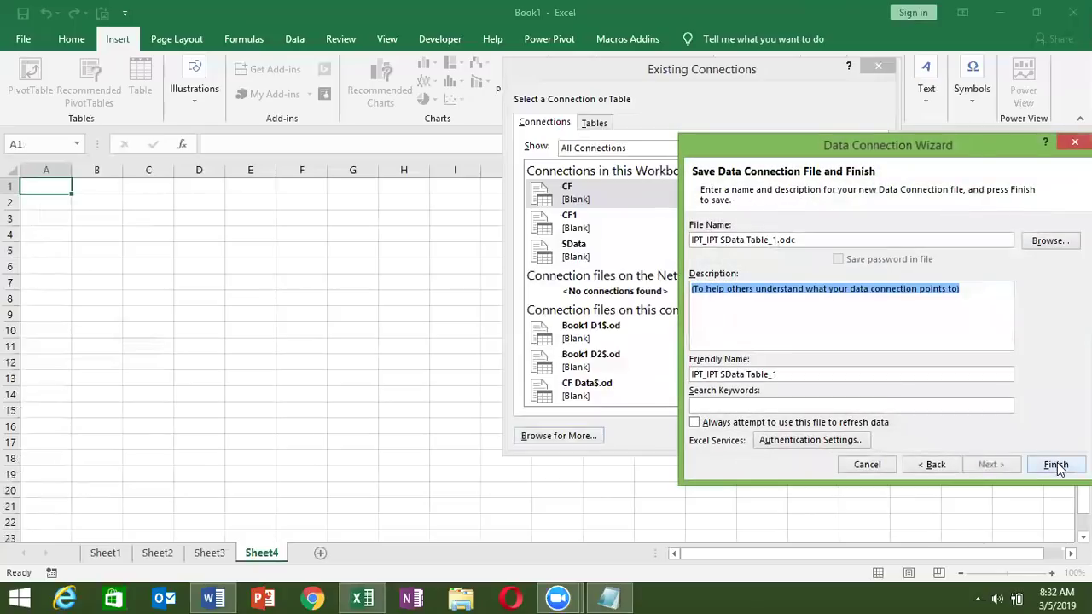
{"action": "left_click", "coordinate": [1057, 464]}
Step: Replace the existing .odc file, create empty PivotTable6 on Sheet4, then add a blank Sheet5
{"action": "left_click", "coordinate": [527, 341]}
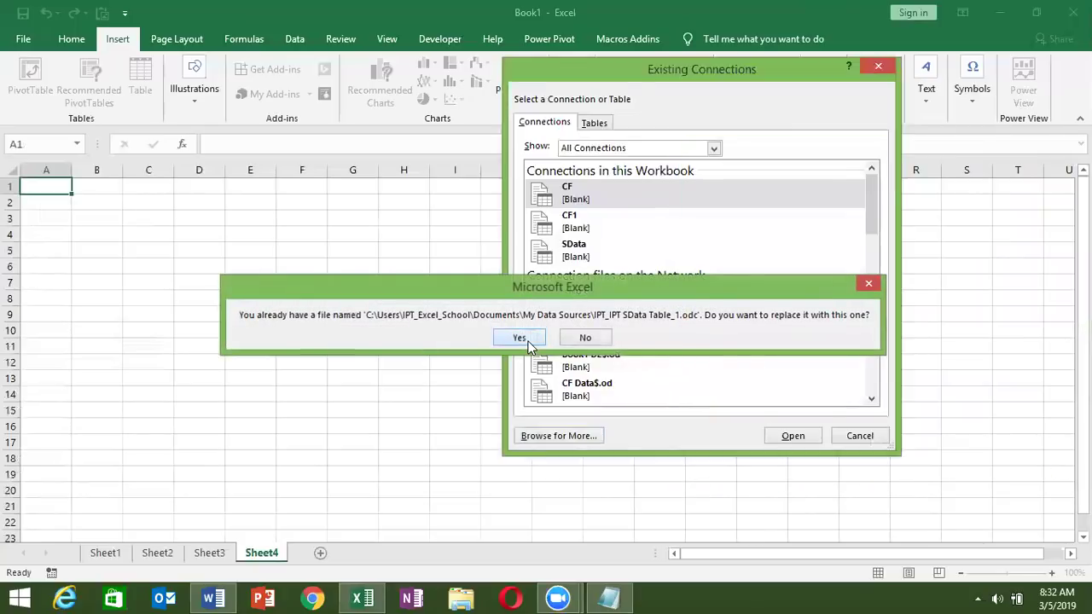
{"action": "left_click", "coordinate": [740, 378]}
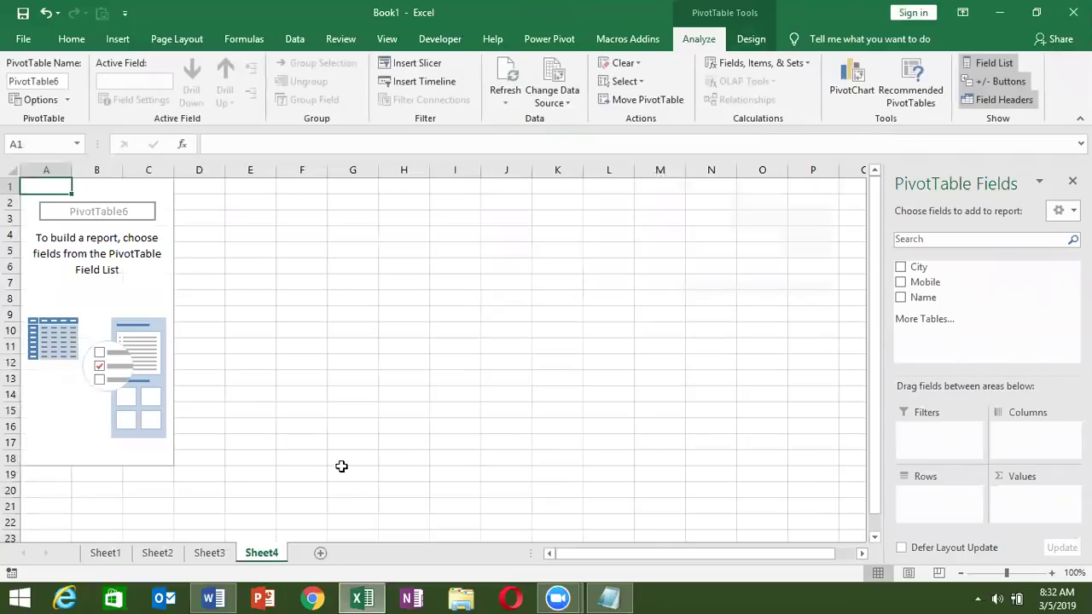
{"action": "left_click", "coordinate": [321, 546]}
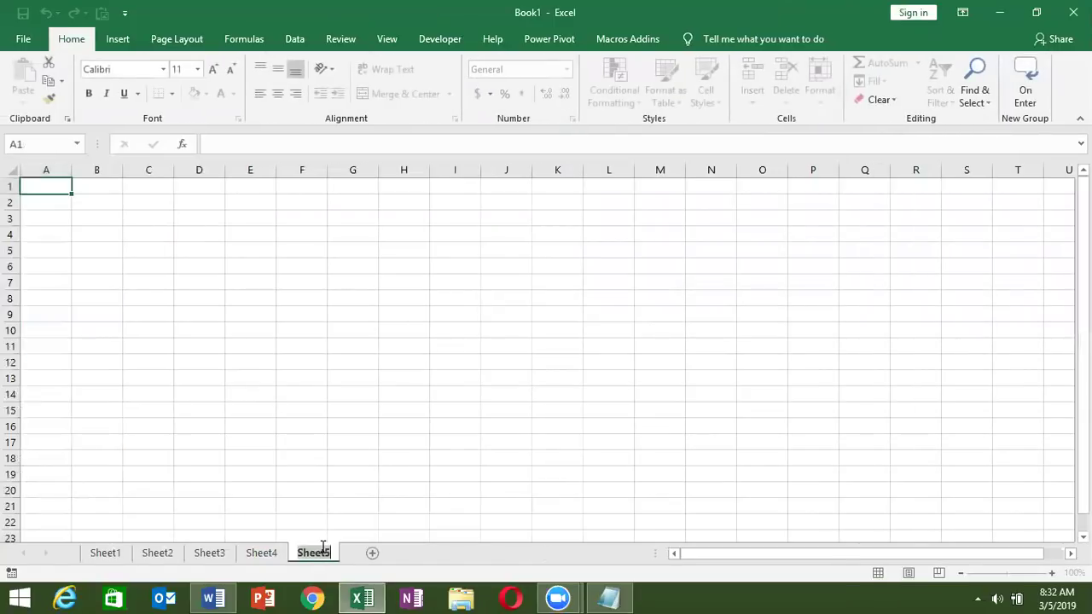
{"action": "left_click", "coordinate": [189, 278]}
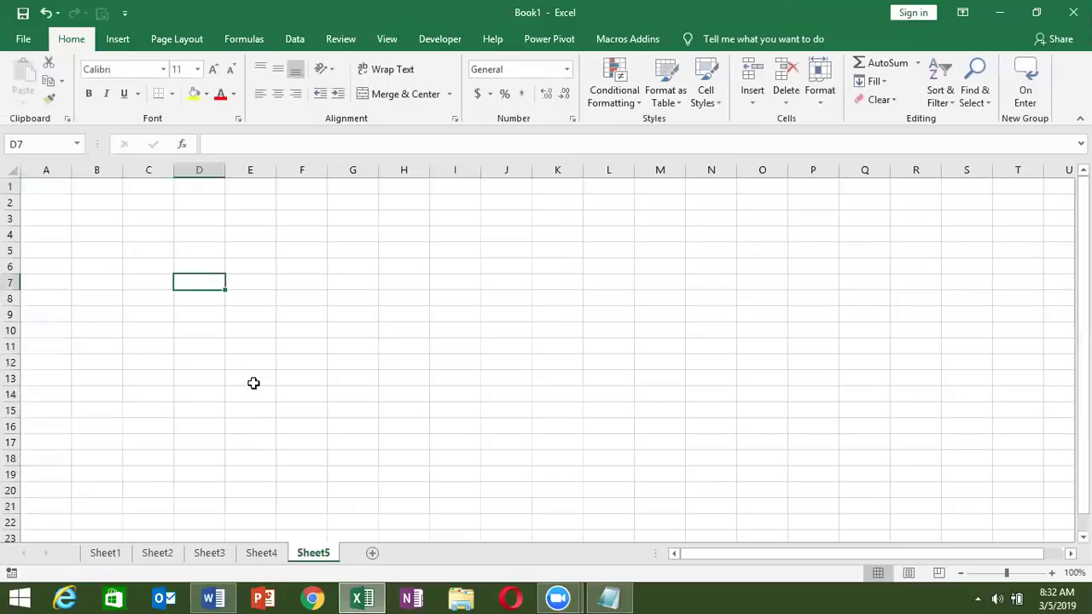
Step: In Chrome, go to google.com and search for 'pivot table.xls'
{"action": "left_click", "coordinate": [312, 597]}
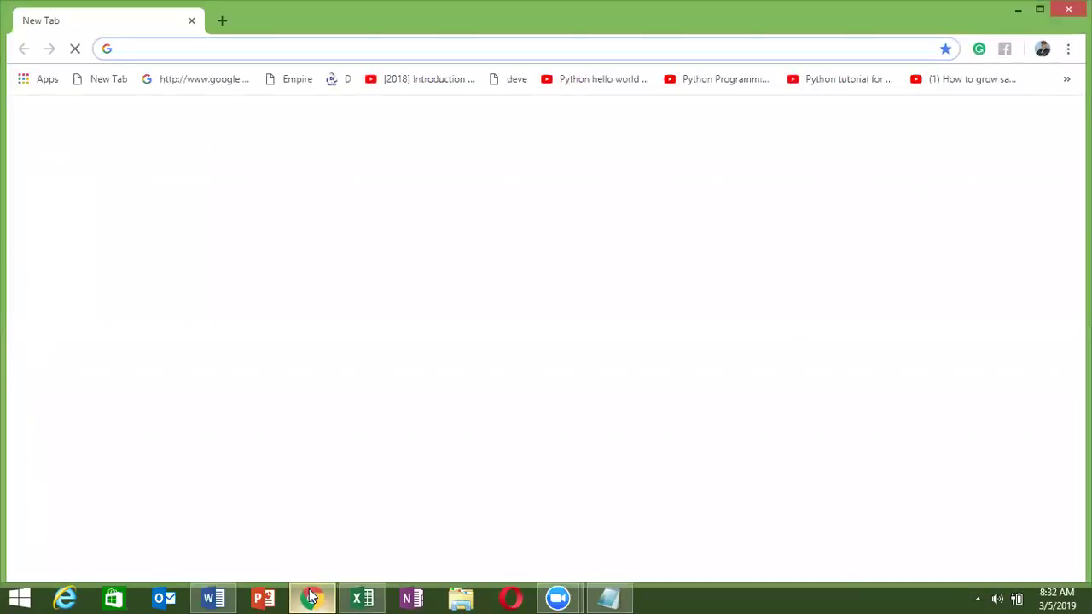
{"action": "type", "text": "G"}
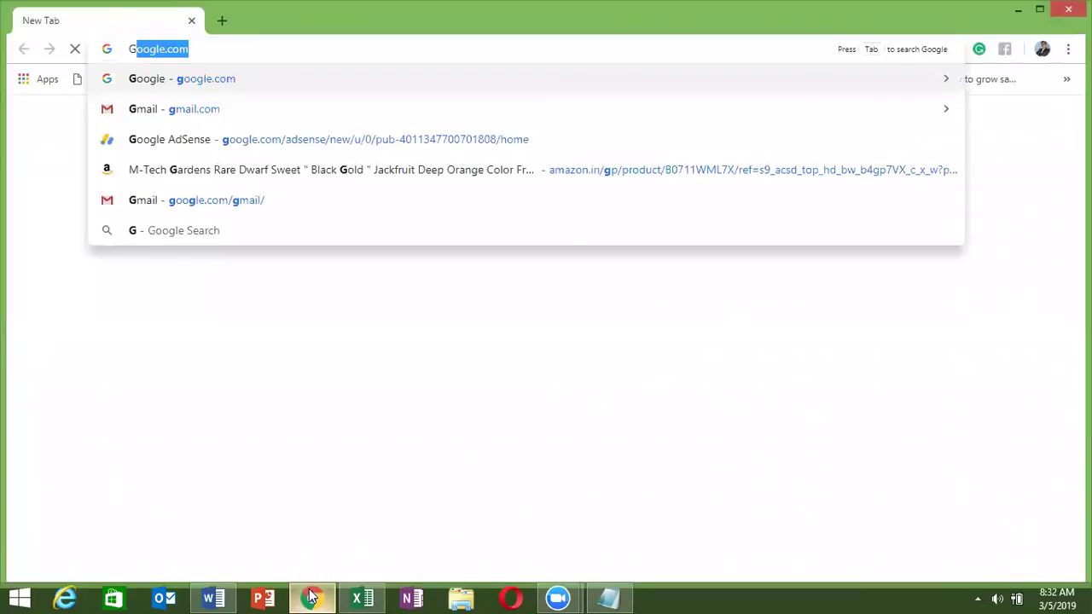
{"action": "type", "text": "OOgle.com"}
{"action": "key", "text": "Return"}
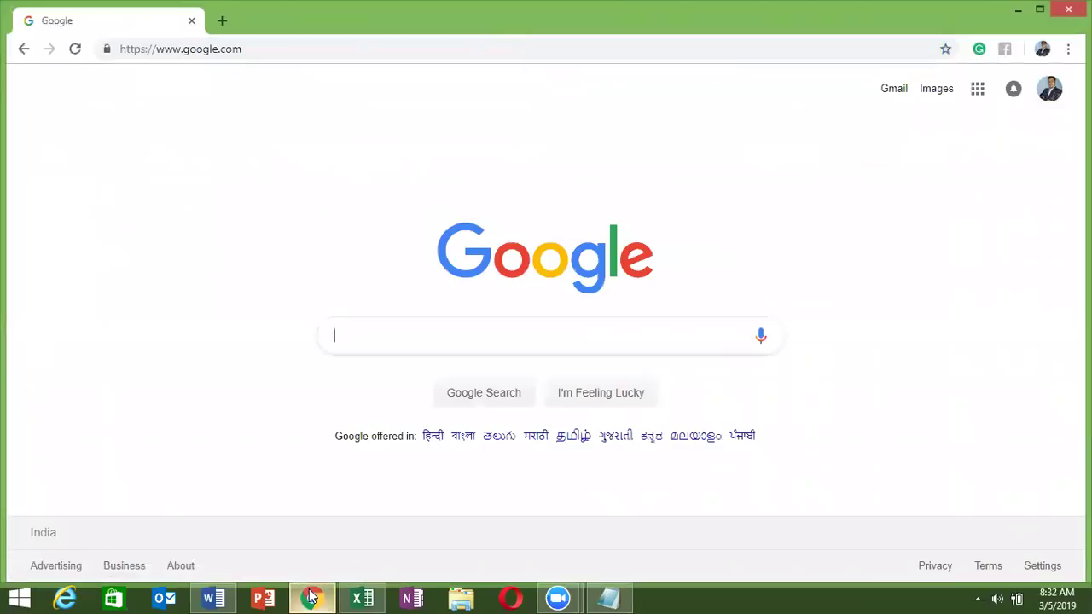
{"action": "type", "text": "PIV"}
{"action": "key", "text": "Down"}
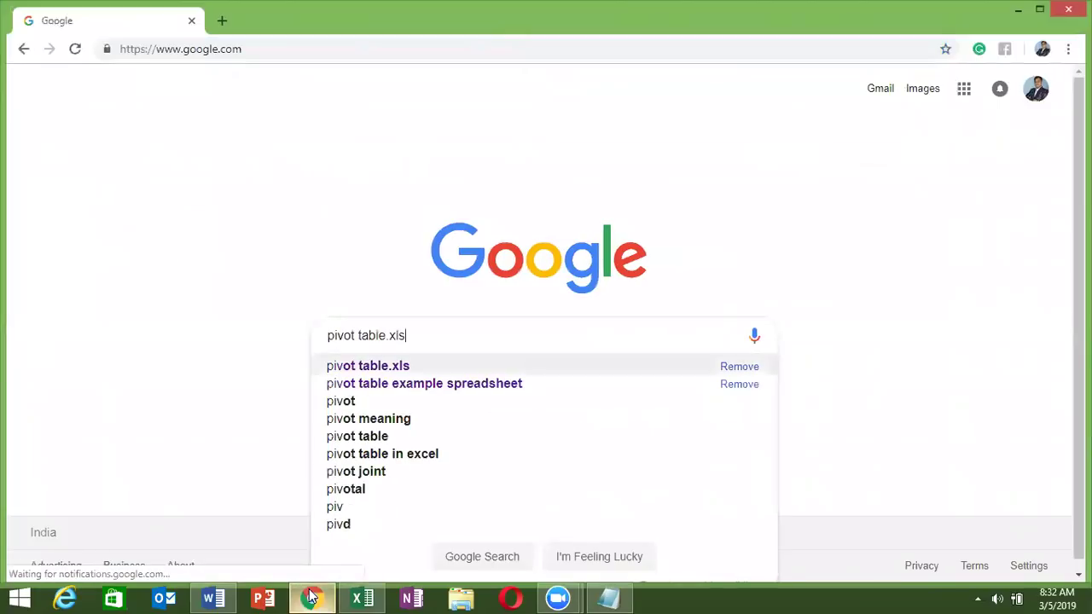
{"action": "key", "text": "Return"}
{"action": "key", "text": "Down"}
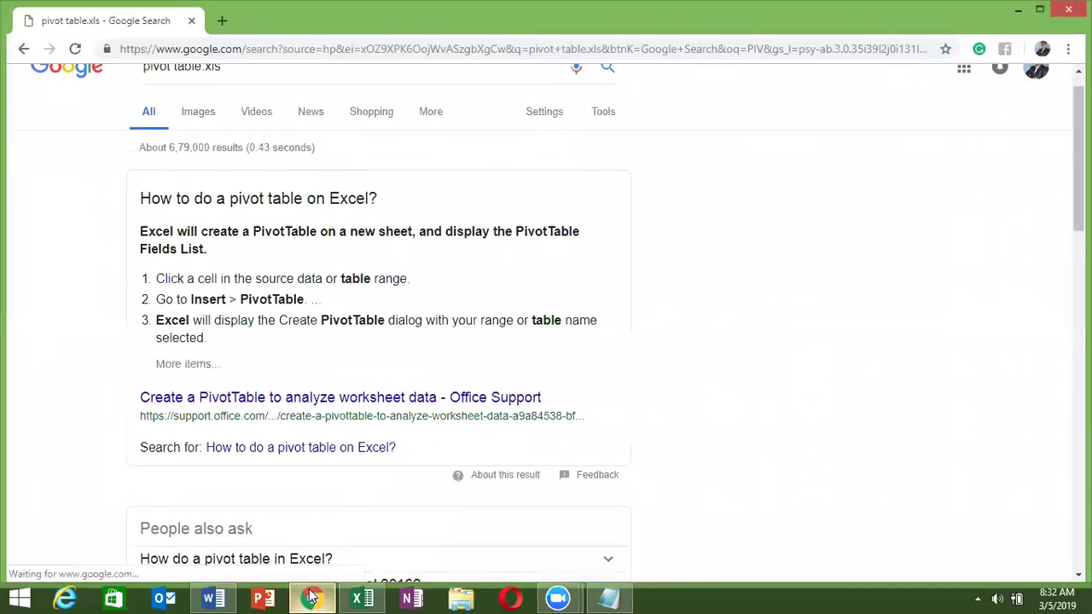
{"action": "key", "text": "Down"}
{"action": "key", "text": "Down"}
{"action": "key", "text": "Down"}
{"action": "key", "text": "Down"}
{"action": "key", "text": "Down"}
{"action": "key", "text": "Down"}
{"action": "key", "text": "Down"}
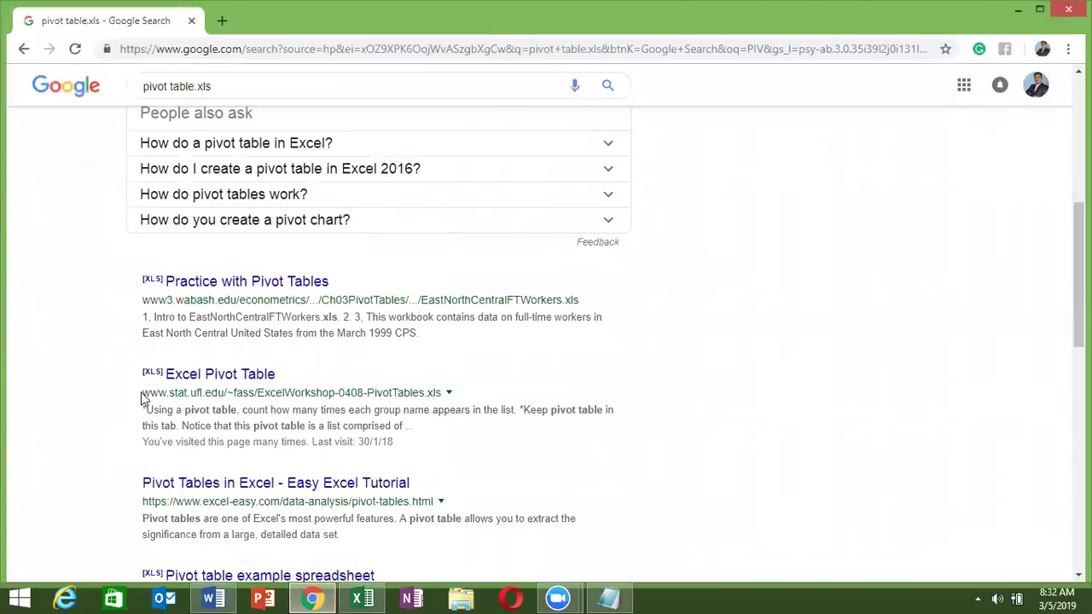
Step: Select and copy the stat.ufl.edu Excel Pivot Table .xls web address, then return to Excel
{"action": "left_click_drag", "start_coordinate": [141, 392], "coordinate": [450, 401]}
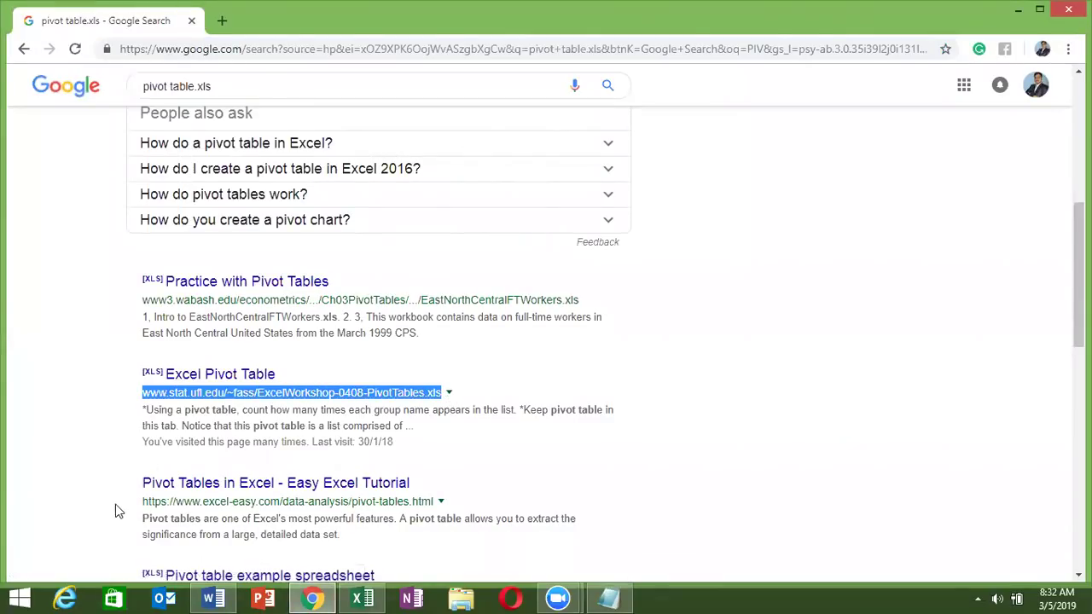
{"action": "left_click_drag", "start_coordinate": [134, 506], "coordinate": [437, 510]}
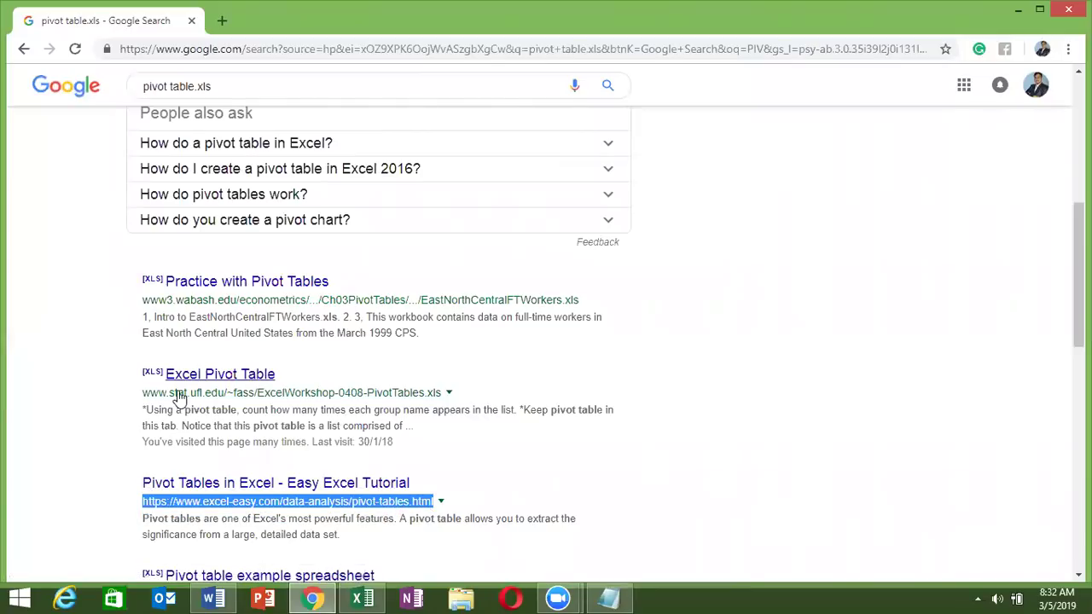
{"action": "left_click_drag", "start_coordinate": [135, 392], "coordinate": [441, 392]}
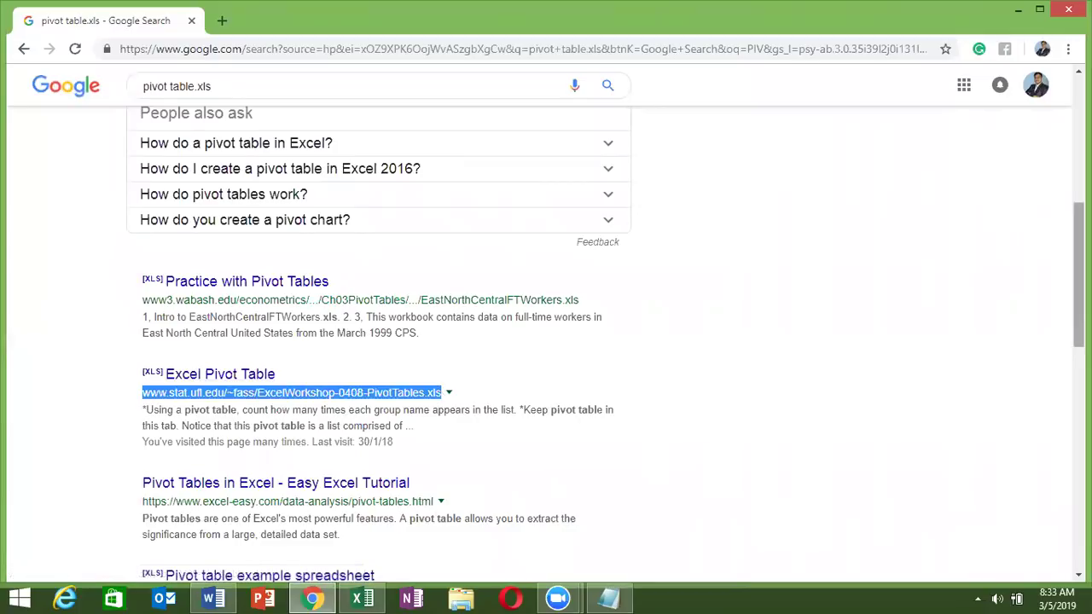
{"action": "scroll", "coordinate": [606, 342], "scroll_direction": "down", "scroll_amount": 1}
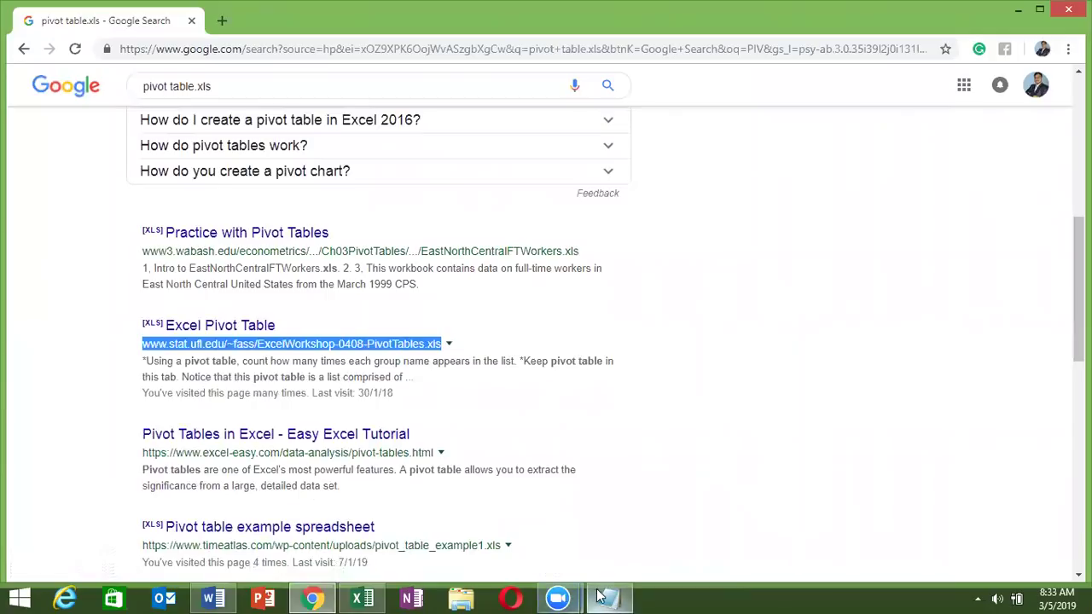
{"action": "left_click", "coordinate": [362, 598]}
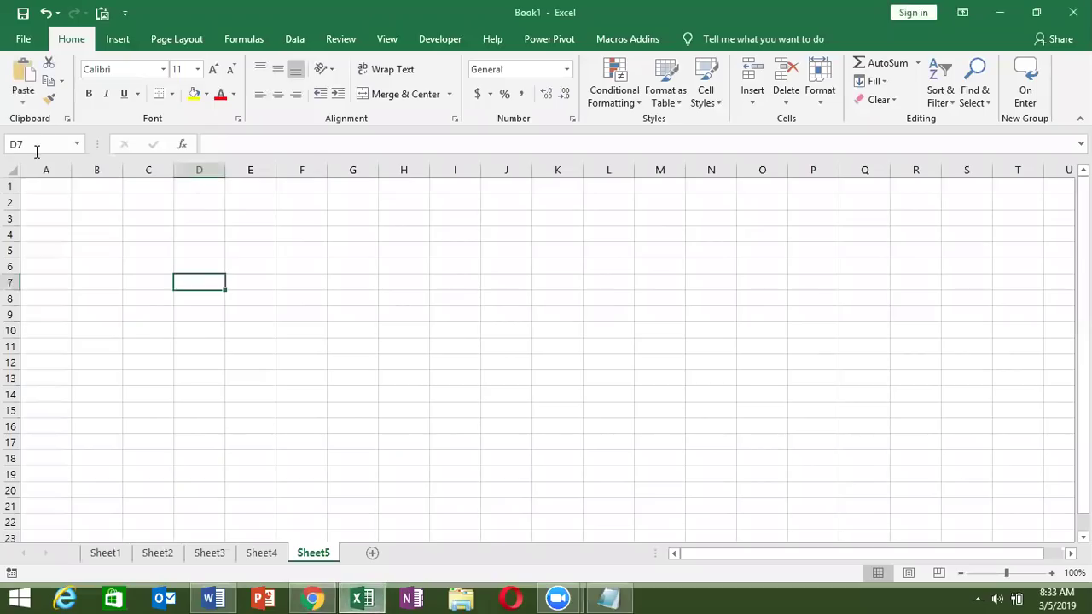
Step: From cell A1 on Sheet5, start a PivotTable from an external data source and list existing connections
{"action": "left_click", "coordinate": [37, 189]}
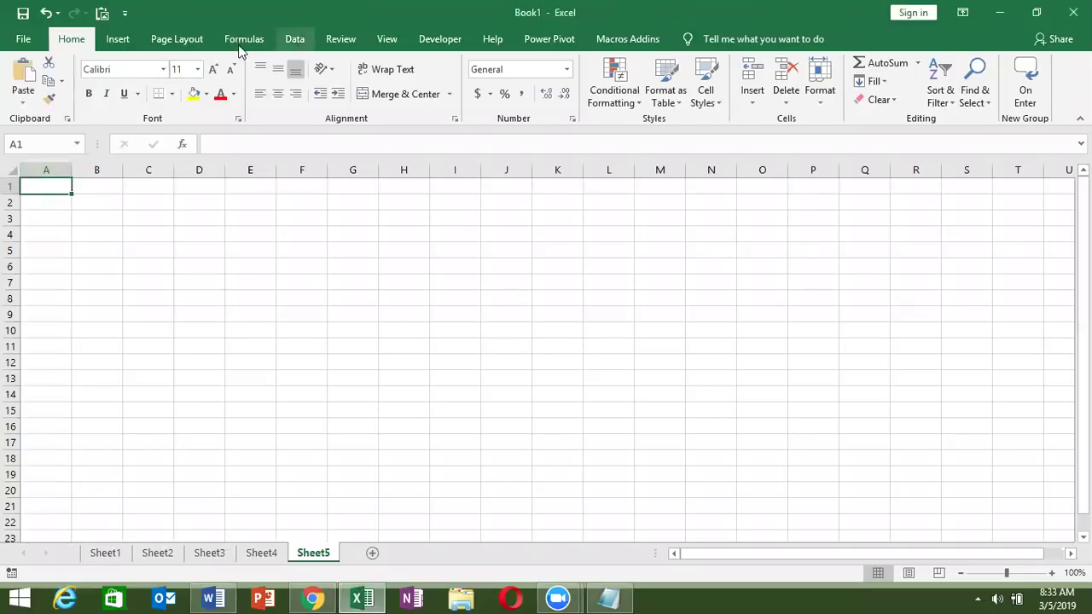
{"action": "left_click", "coordinate": [116, 40]}
{"action": "left_click", "coordinate": [44, 71]}
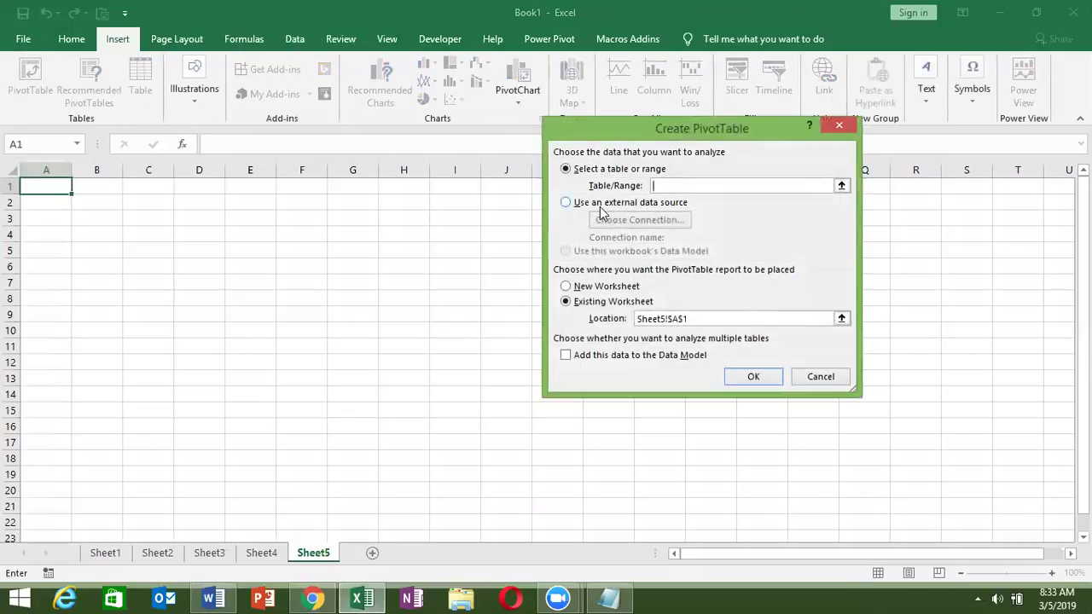
{"action": "left_click", "coordinate": [580, 203]}
{"action": "left_click", "coordinate": [606, 220]}
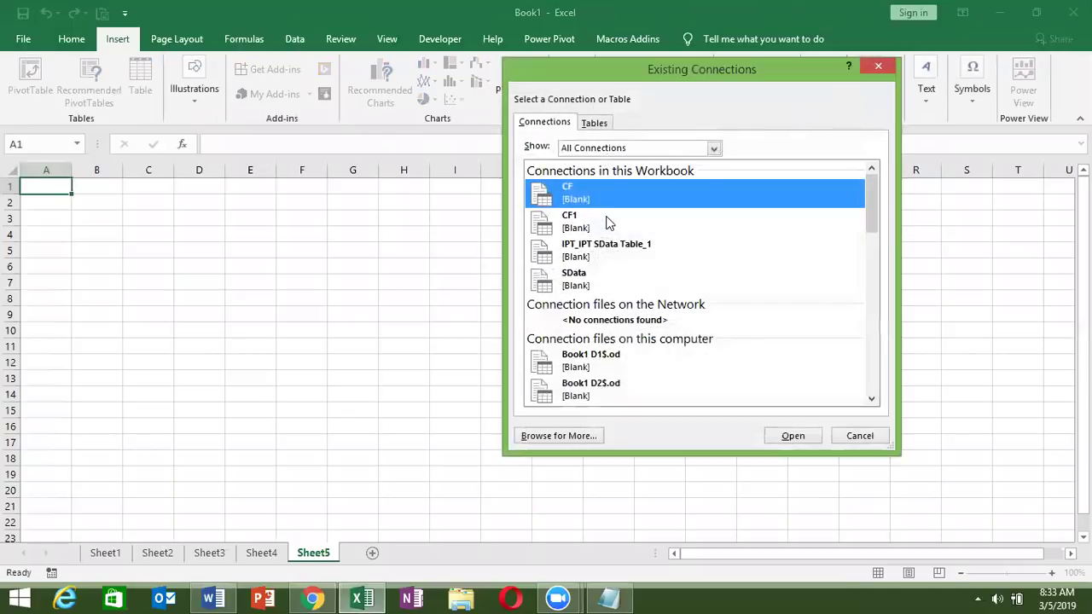
Step: Browse for a new data source of the Other/Advanced type and continue
{"action": "left_click", "coordinate": [555, 436]}
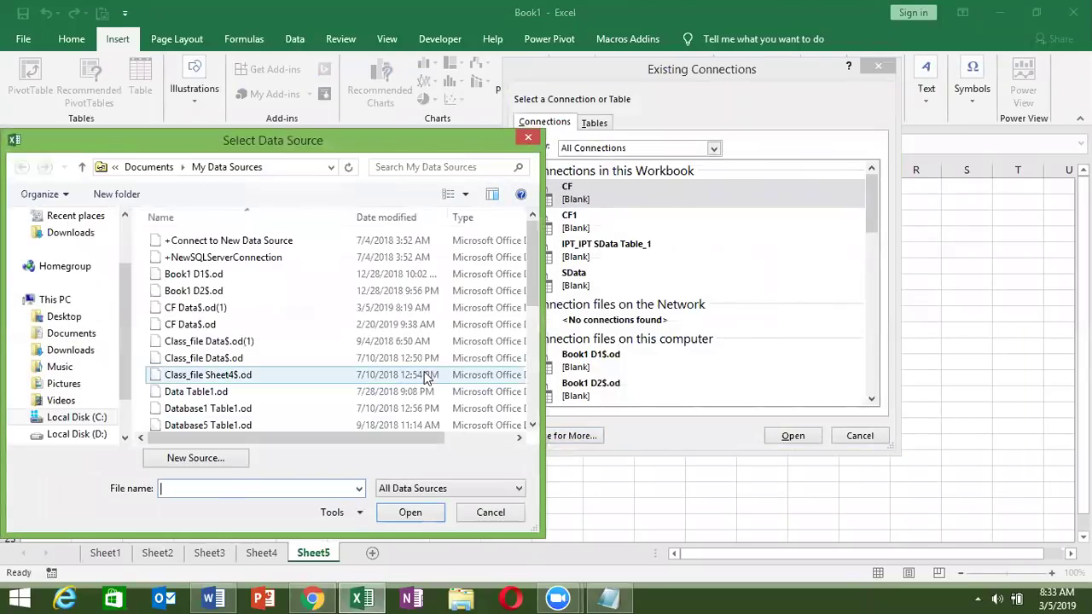
{"action": "left_click", "coordinate": [213, 391]}
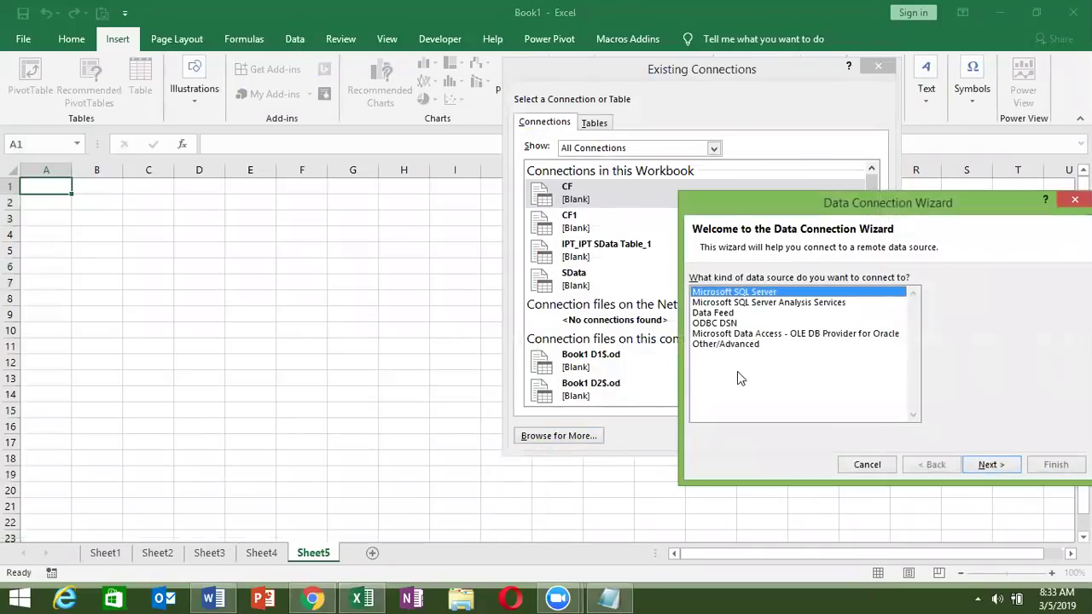
{"action": "left_click", "coordinate": [725, 344]}
{"action": "left_click", "coordinate": [1007, 469]}
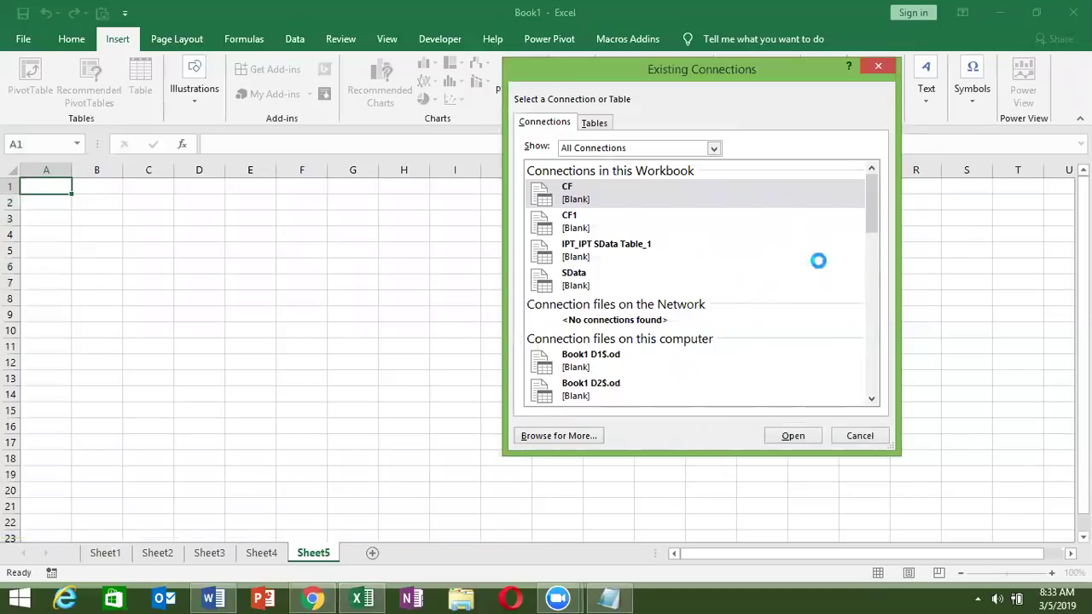
Step: Close the advanced connection wizard and paste the copied .xls address as the file name
{"action": "left_click", "coordinate": [750, 424]}
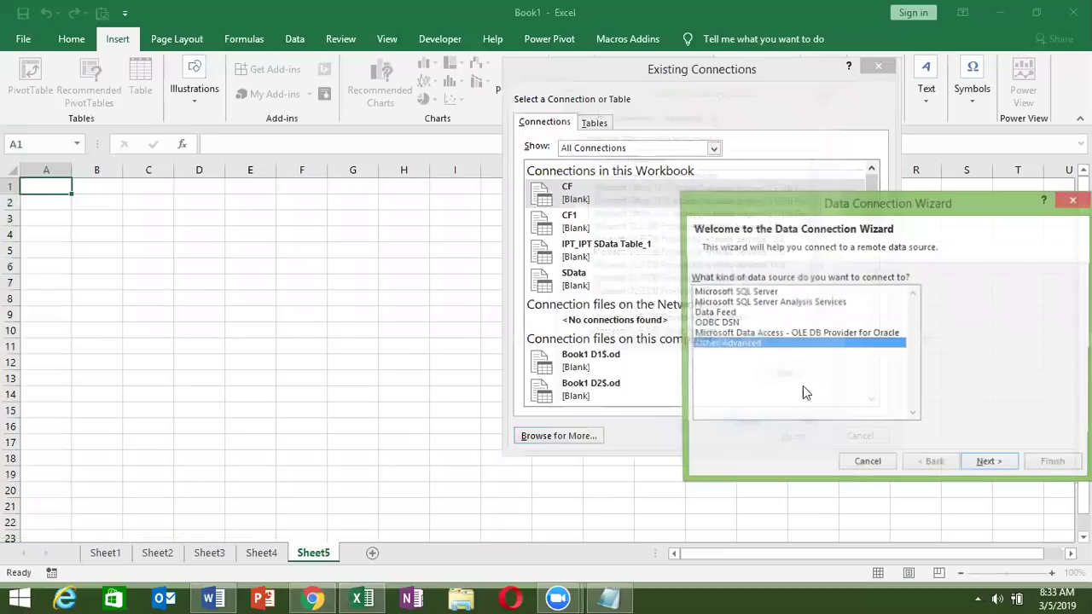
{"action": "left_click", "coordinate": [869, 467]}
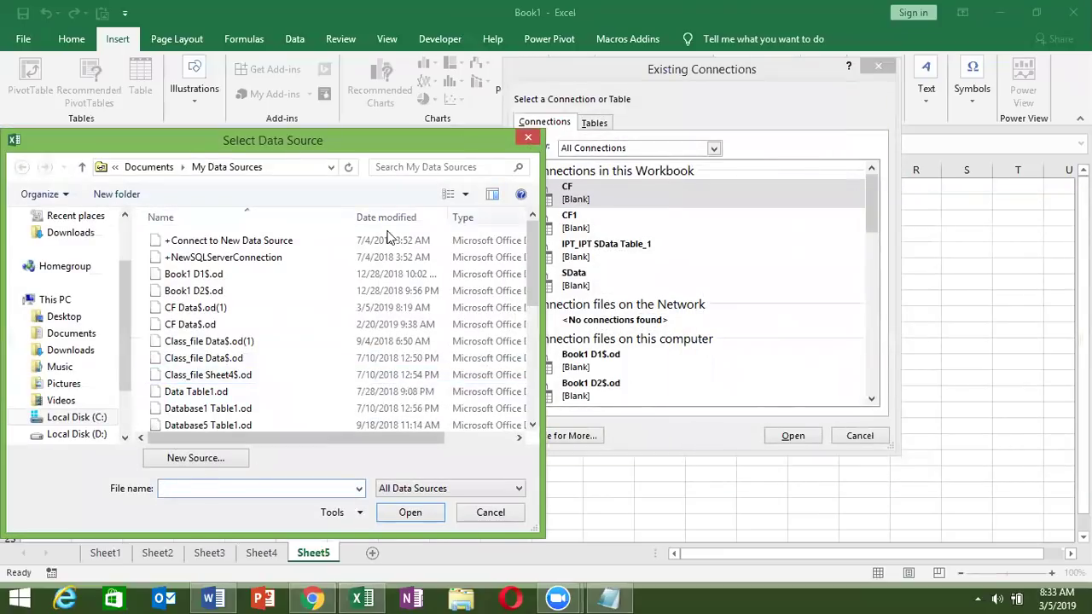
{"action": "key", "text": "ctrl+v"}
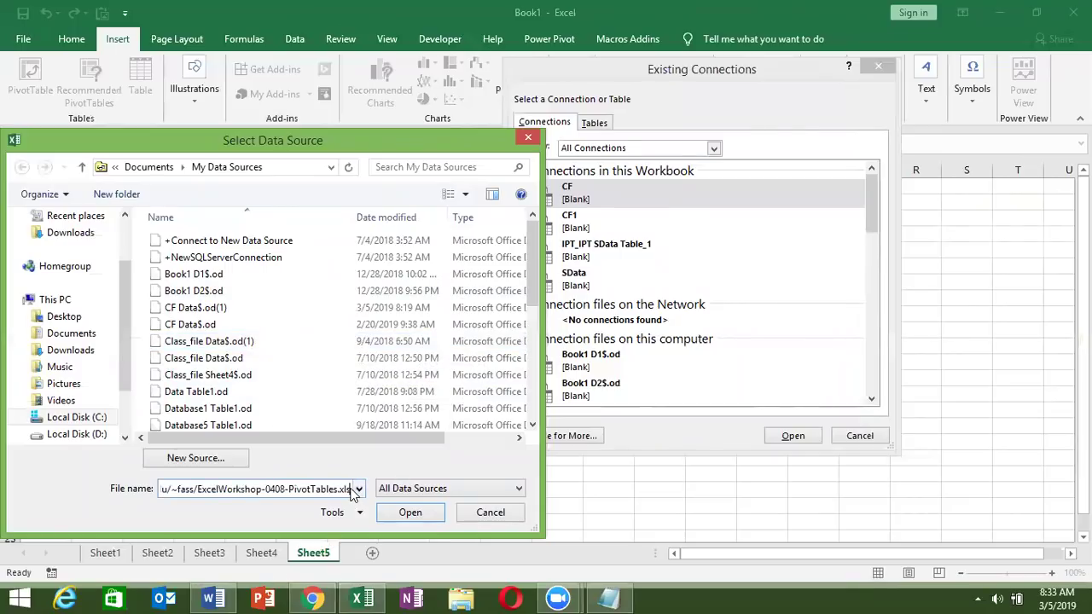
{"action": "left_click_drag", "start_coordinate": [346, 489], "coordinate": [71, 500]}
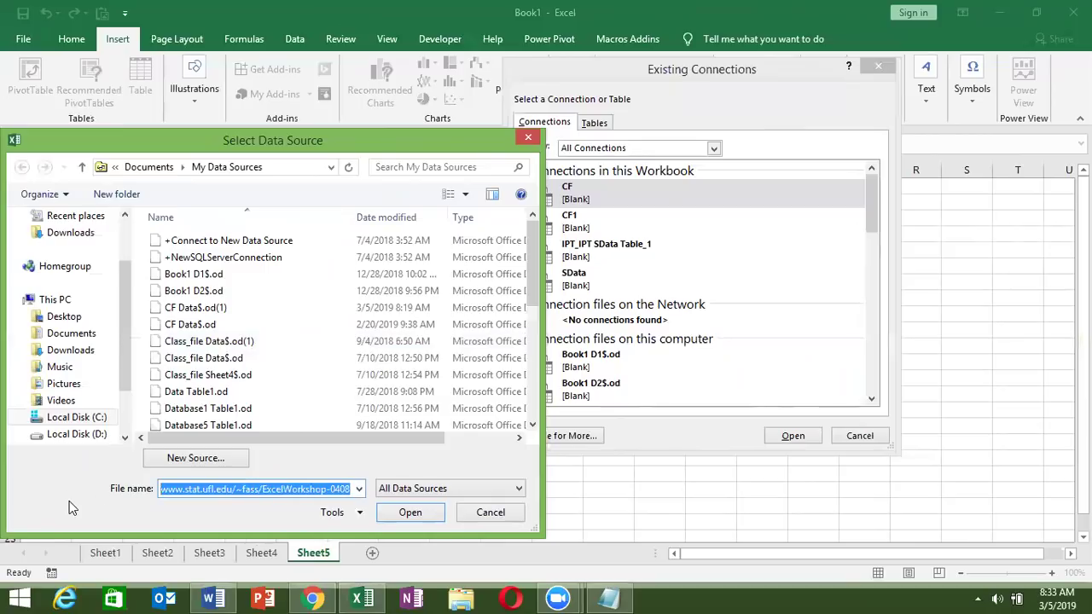
{"action": "left_click", "coordinate": [408, 515]}
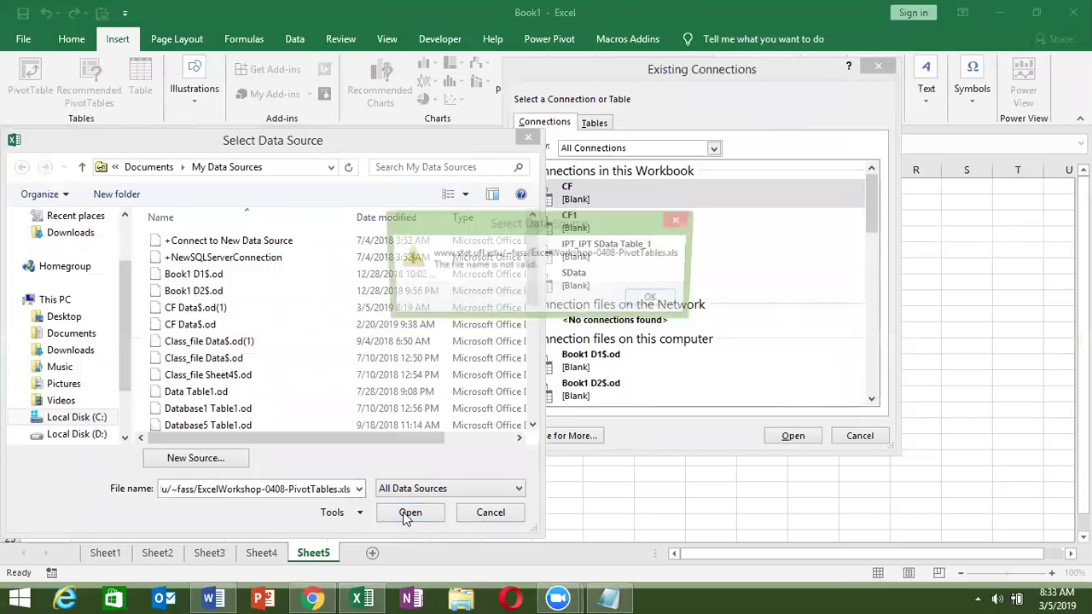
{"action": "left_click", "coordinate": [656, 301]}
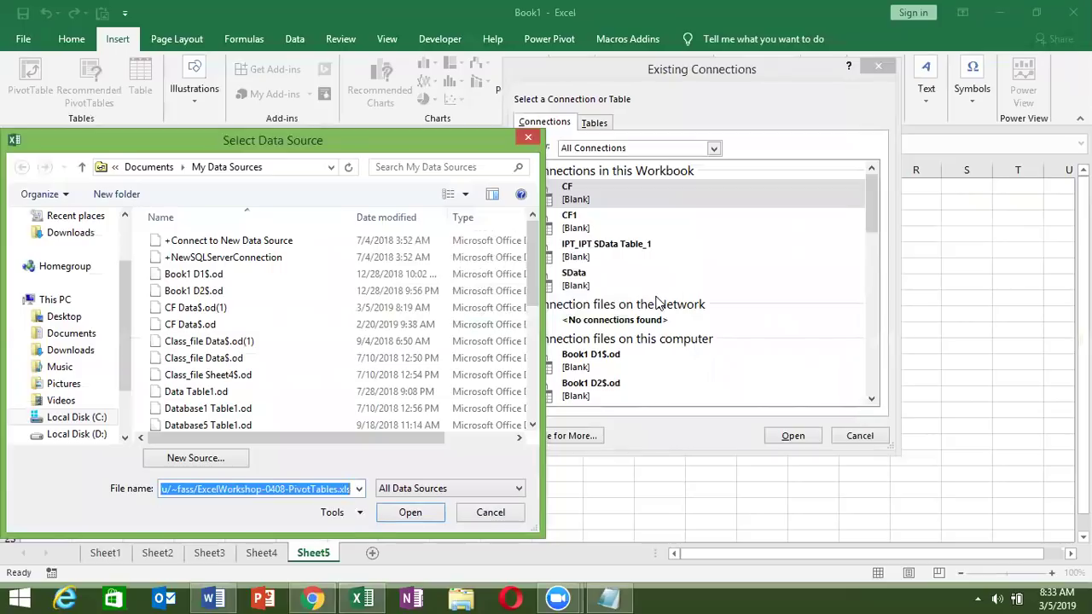
{"action": "key", "text": "Left"}
{"action": "key", "text": "Left"}
{"action": "key", "text": "Left"}
{"action": "key", "text": "Left"}
{"action": "key", "text": "Left"}
{"action": "key", "text": "Left"}
{"action": "key", "text": "Left"}
{"action": "key", "text": "Left"}
{"action": "key", "text": "Left"}
{"action": "key", "text": "Left"}
{"action": "key", "text": "Left"}
{"action": "key", "text": "Left"}
{"action": "type", "text": "HTTPS"}
{"action": "key", "text": "BackSpace"}
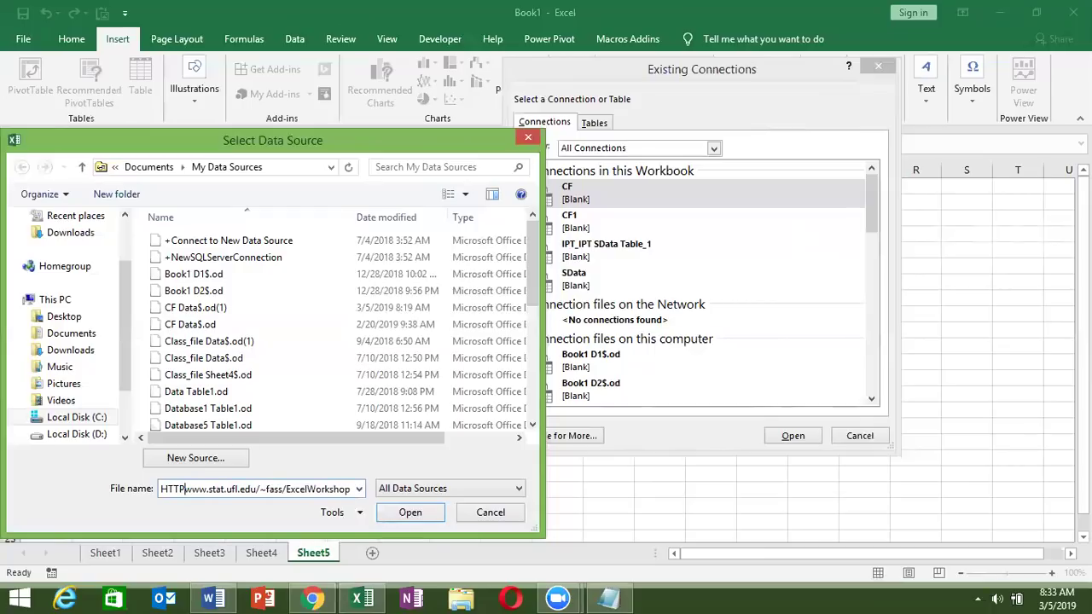
{"action": "type", "text": ":"}
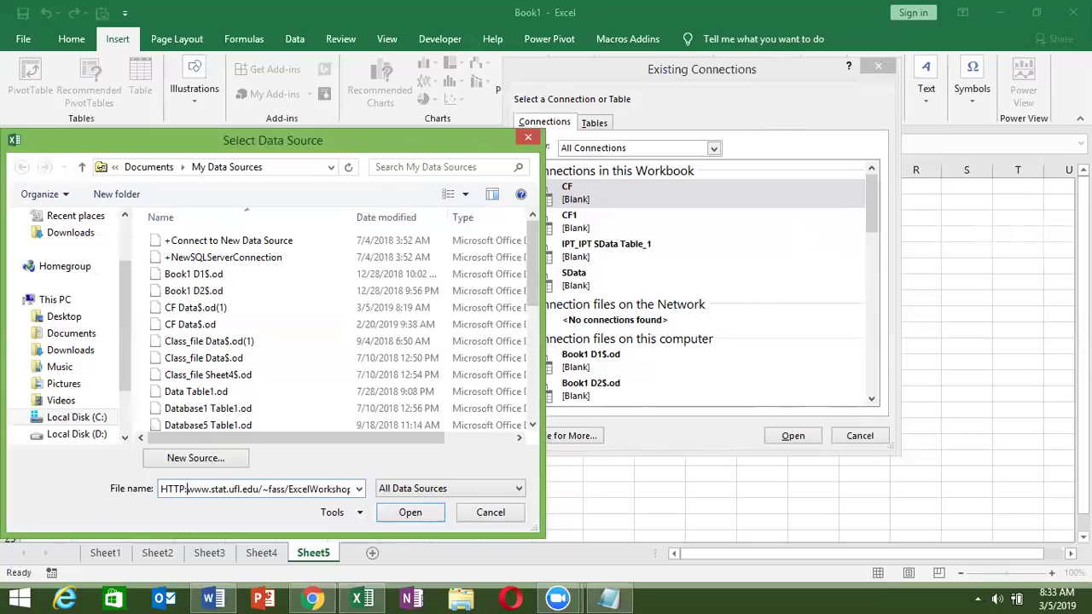
{"action": "type", "text": "//"}
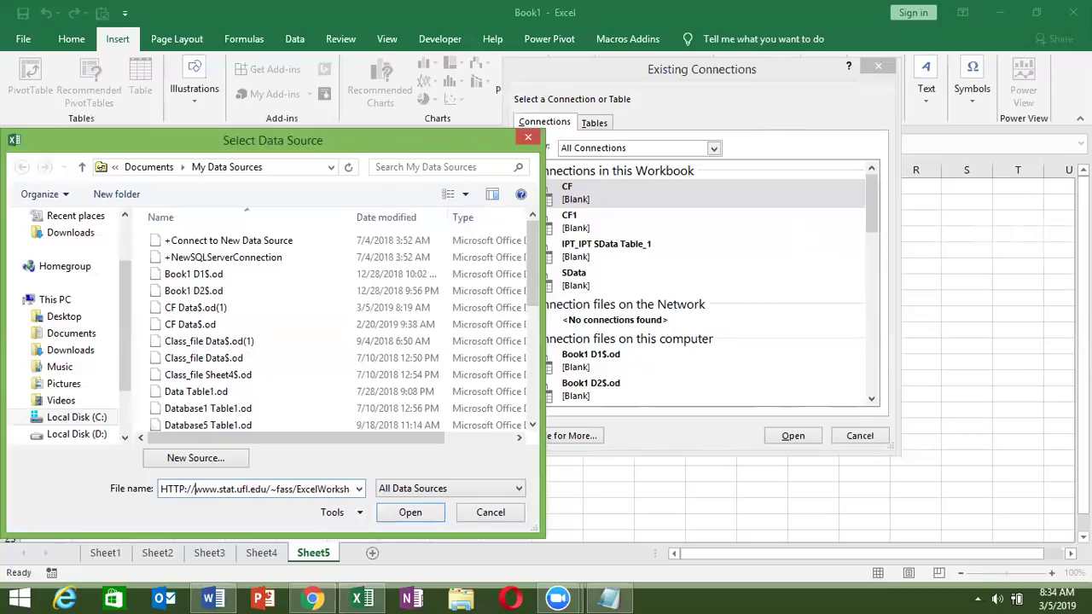
{"action": "left_click", "coordinate": [419, 511]}
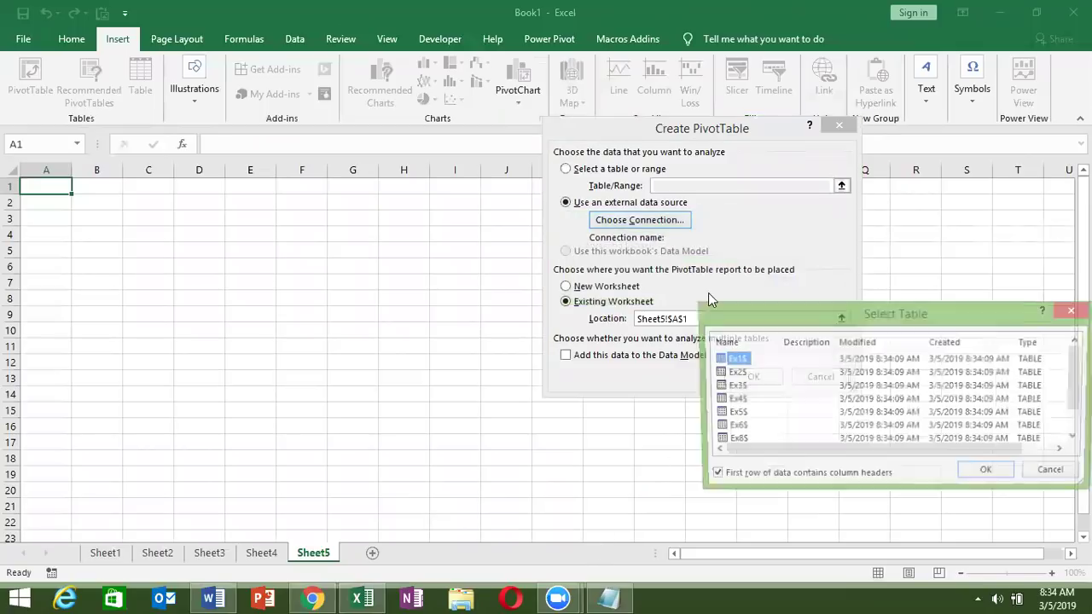
Step: Confirm the Ex1$ table and place empty PivotTable7 at Sheet5!$A$1
{"action": "left_click_drag", "start_coordinate": [783, 314], "coordinate": [416, 311]}
{"action": "mouse_move", "coordinate": [712, 363]}
{"action": "left_mouse_down"}
{"action": "mouse_move", "coordinate": [703, 402]}
{"action": "mouse_move", "coordinate": [702, 353]}
{"action": "left_mouse_up"}
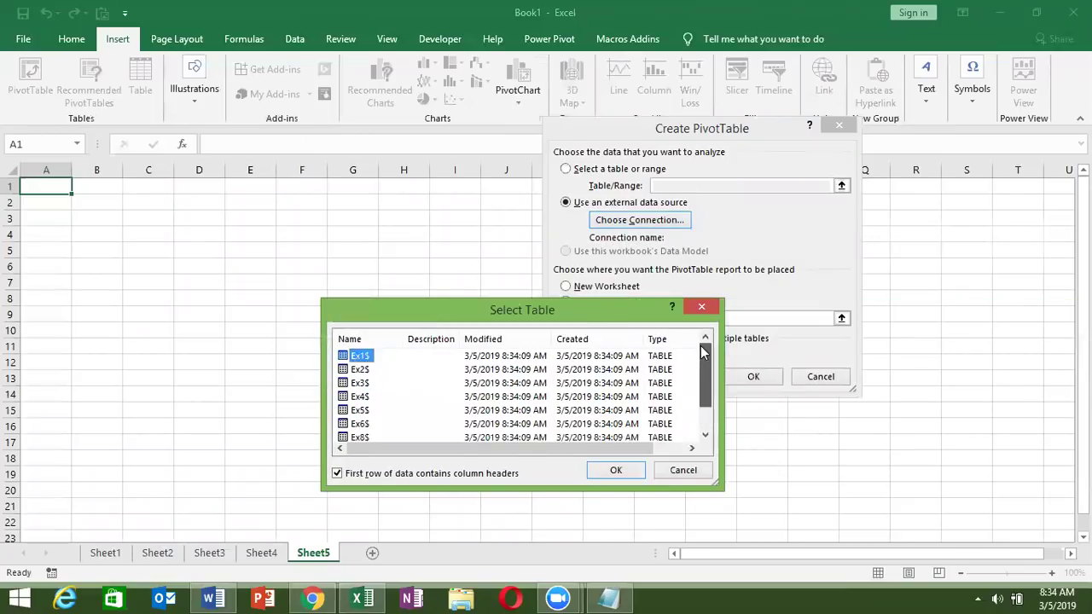
{"action": "left_click", "coordinate": [616, 470]}
{"action": "left_click", "coordinate": [741, 382]}
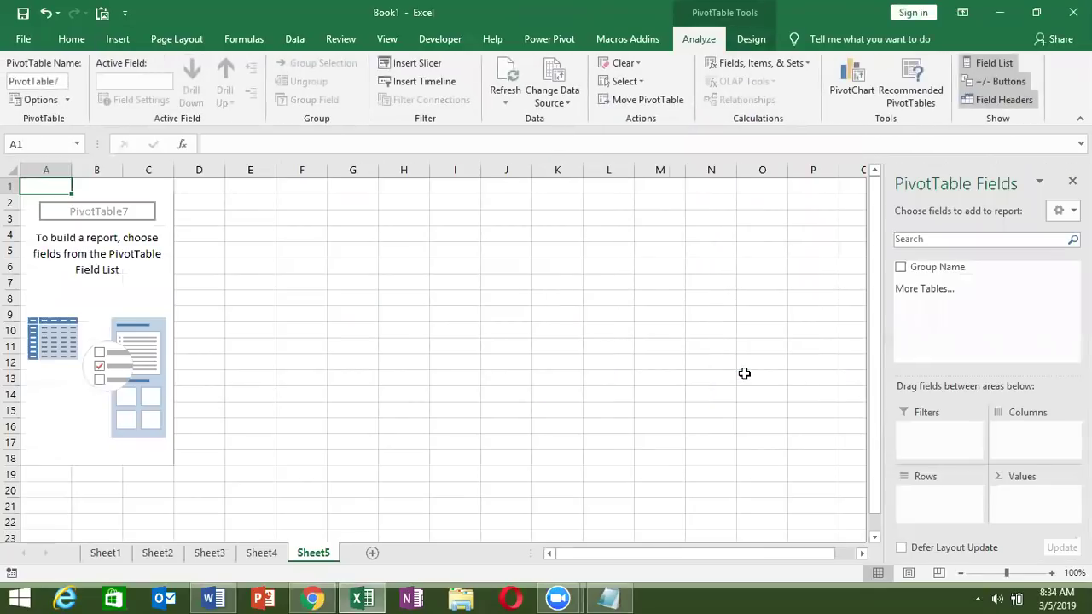
{"action": "left_click", "coordinate": [265, 294]}
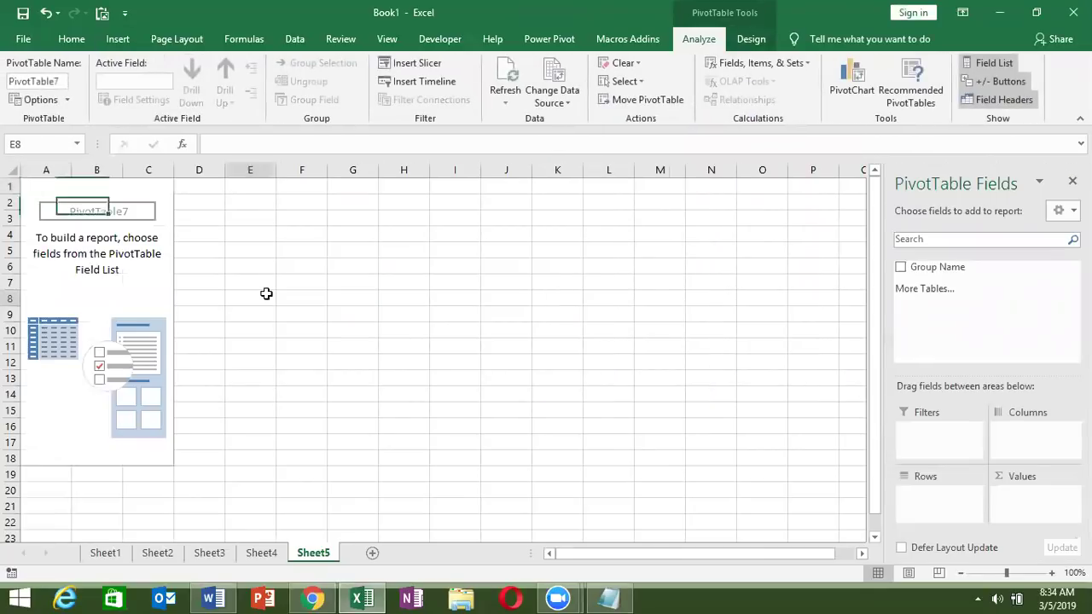
{"action": "left_click", "coordinate": [146, 289]}
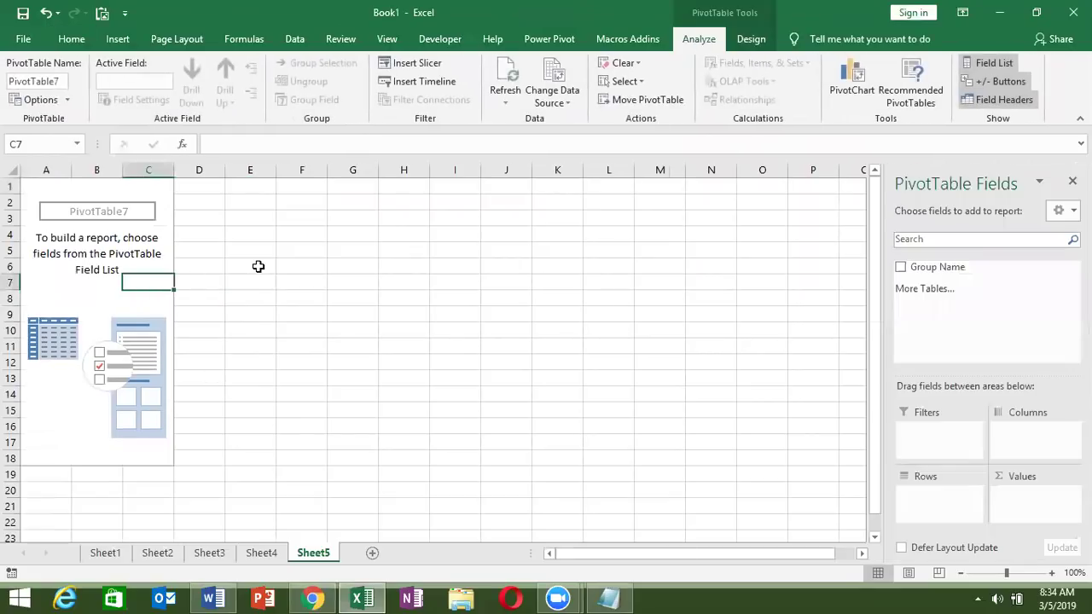
{"action": "left_click", "coordinate": [925, 290]}
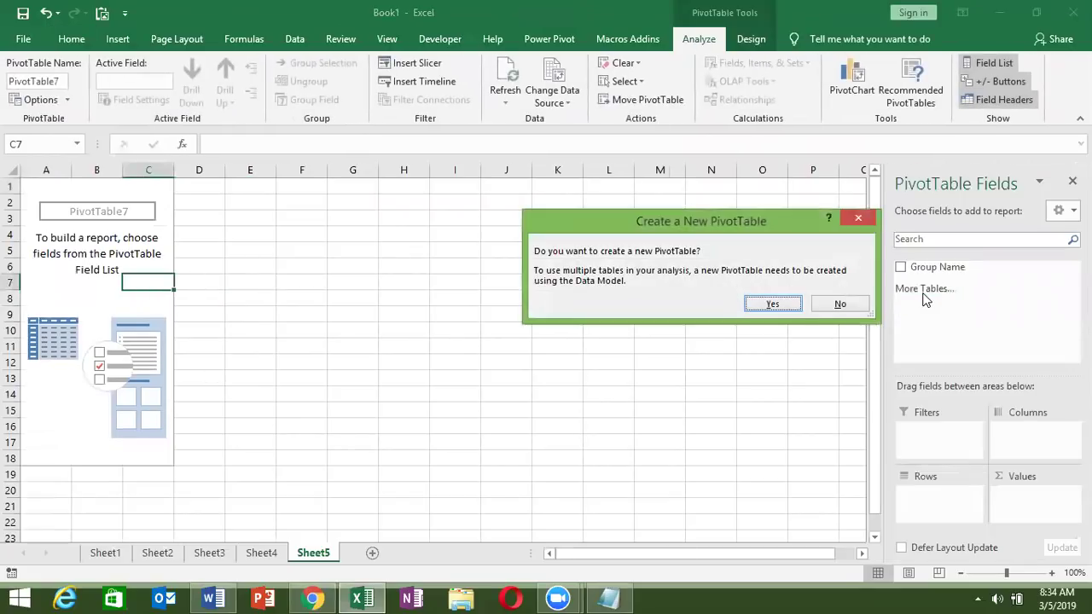
{"action": "left_click", "coordinate": [859, 218]}
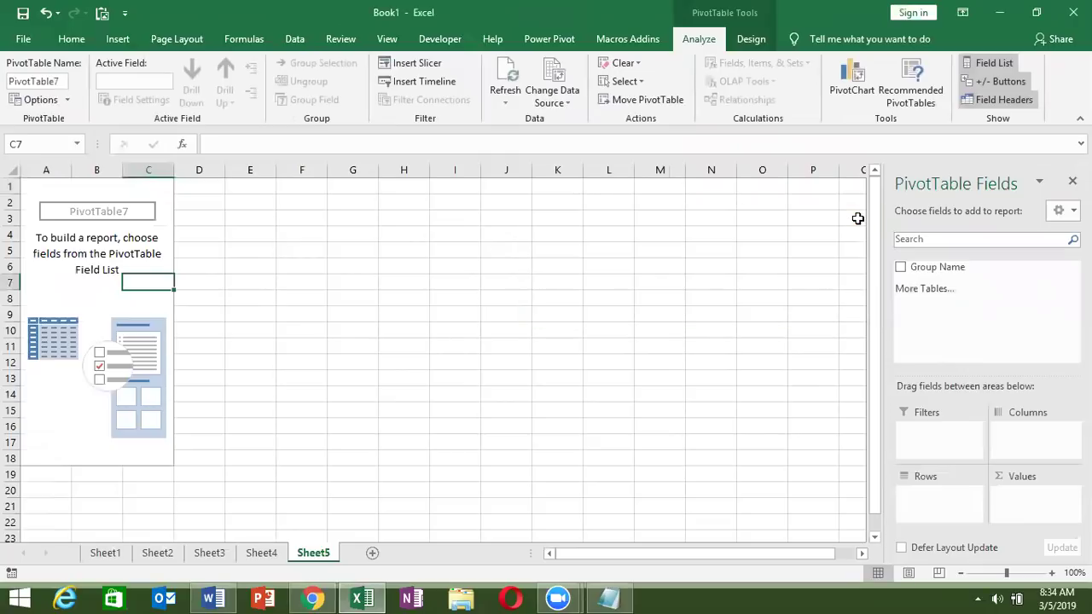
{"action": "left_click", "coordinate": [101, 554]}
{"action": "left_click", "coordinate": [193, 560]}
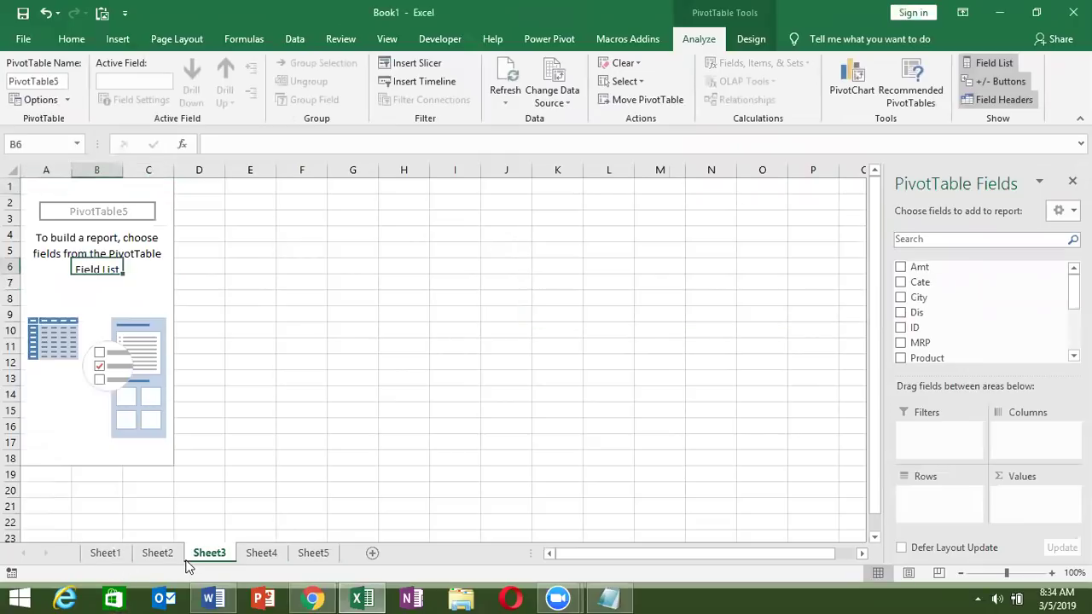
{"action": "left_click", "coordinate": [169, 556]}
{"action": "left_click", "coordinate": [257, 555]}
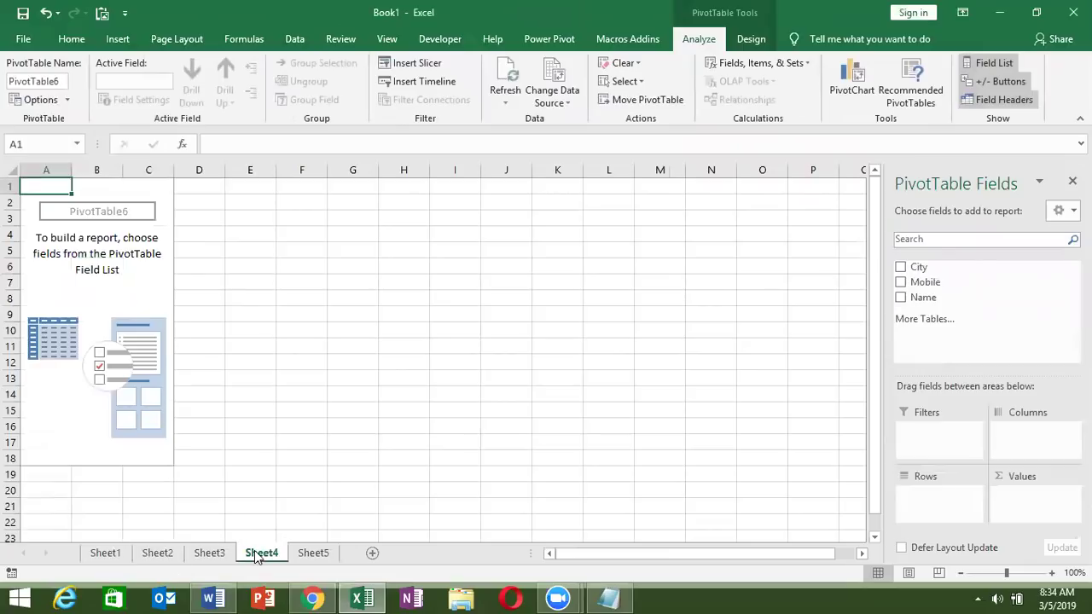
{"action": "left_click", "coordinate": [313, 554]}
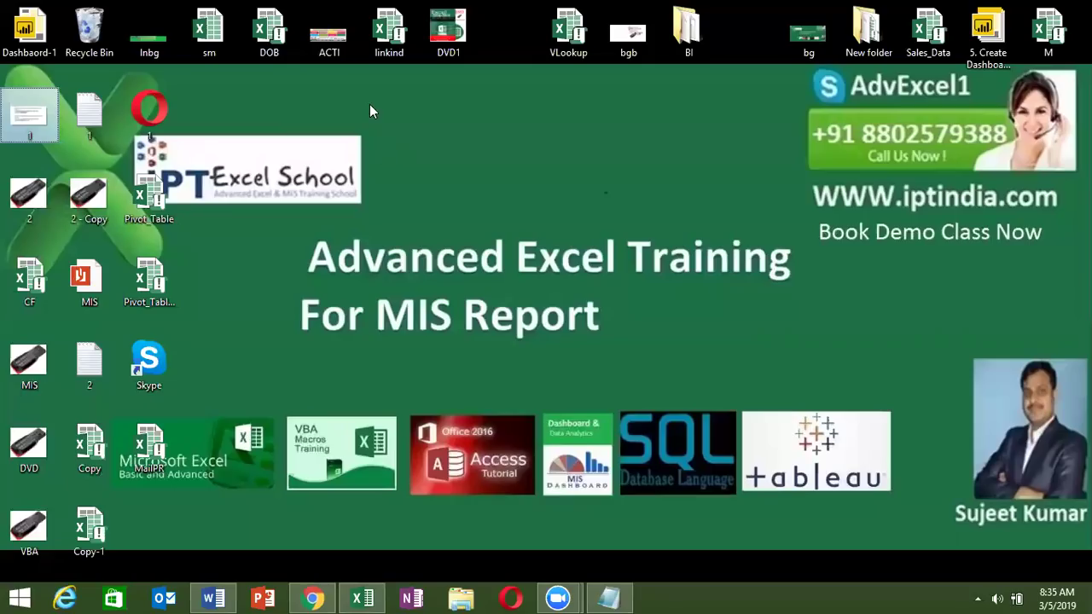
Step: Clear the desktop icon selection and switch to the Chrome search results with Alt+Tab
{"action": "left_click", "coordinate": [369, 111]}
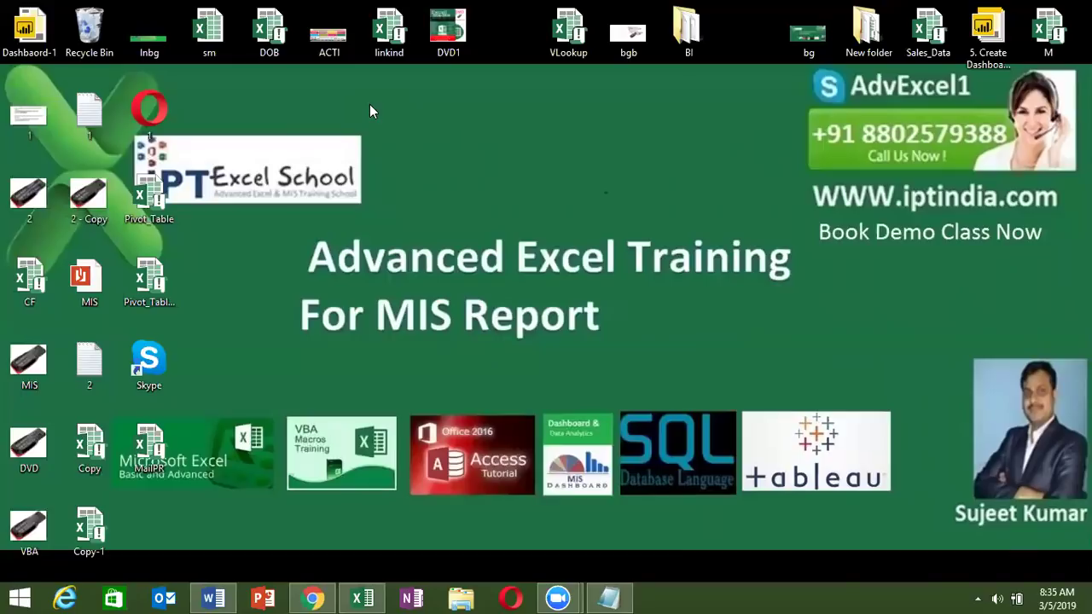
{"action": "key", "text": "alt+Tab"}
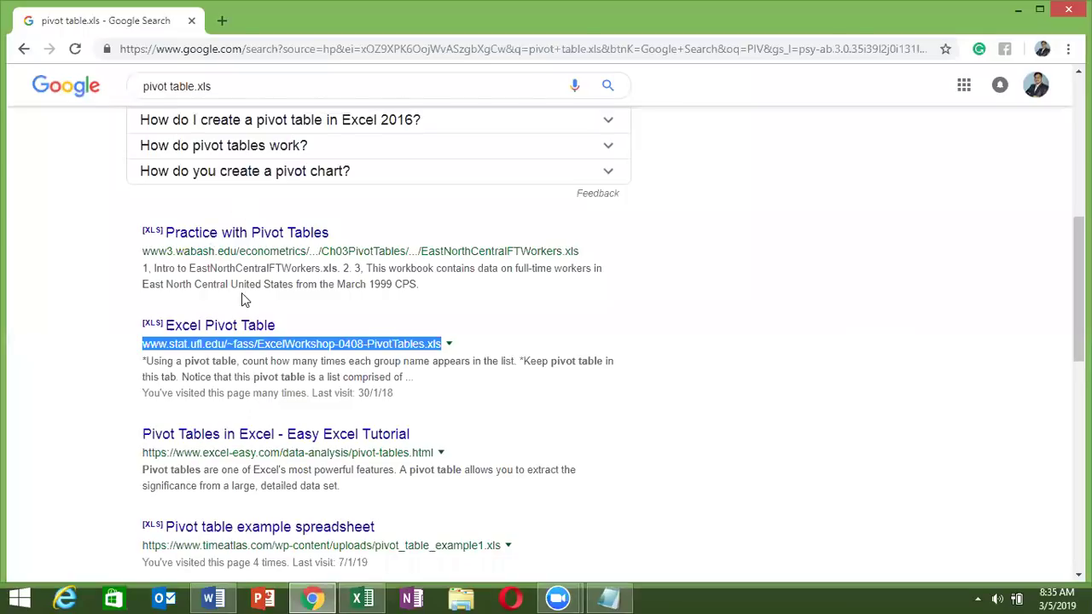
Step: Open the Excel Easy Pivot Tables tutorial in a new tab and select its introduction
{"action": "key", "text": "alt+Tab"}
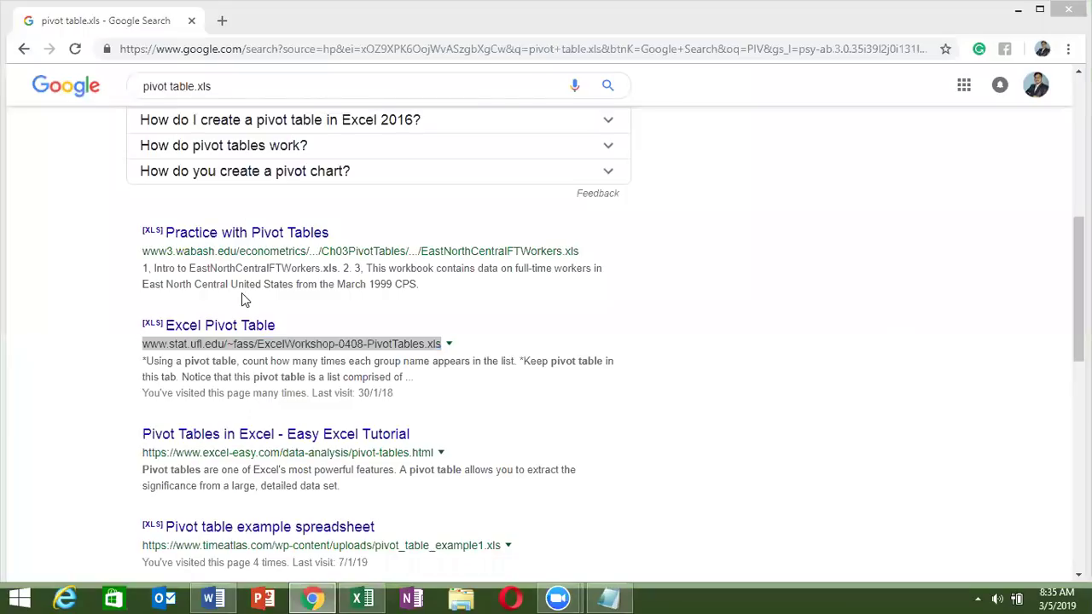
{"action": "key", "text": "alt+Tab"}
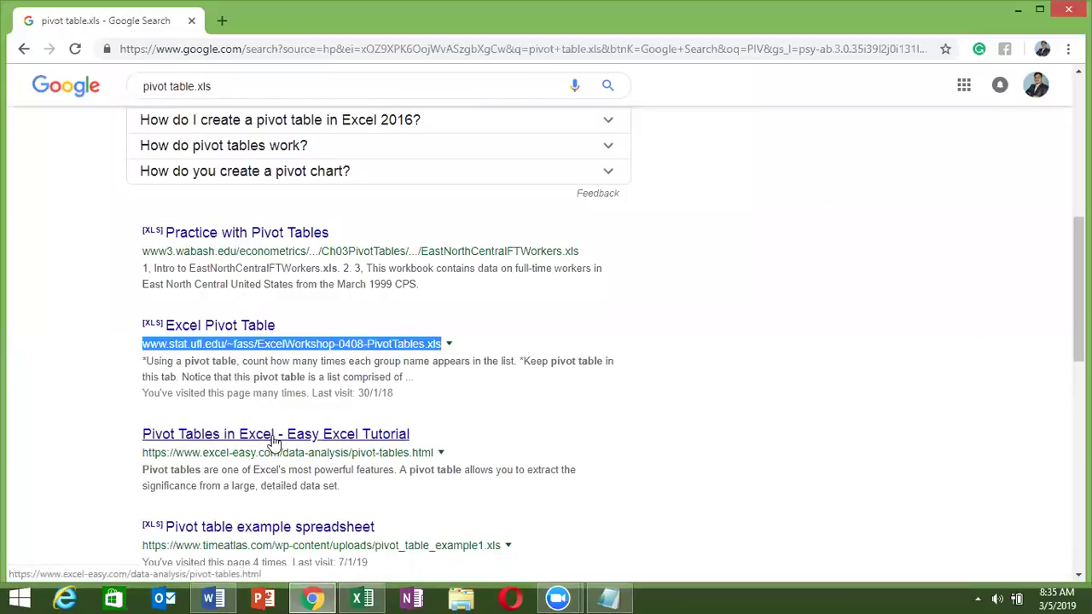
{"action": "right_click", "coordinate": [273, 440]}
{"action": "left_click", "coordinate": [301, 447]}
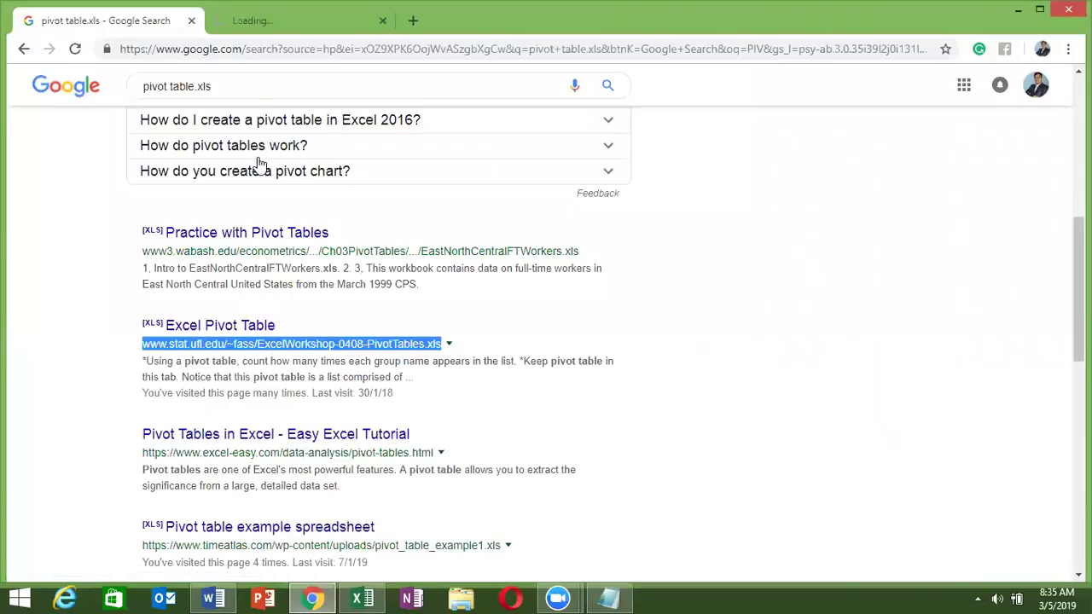
{"action": "left_click", "coordinate": [241, 28]}
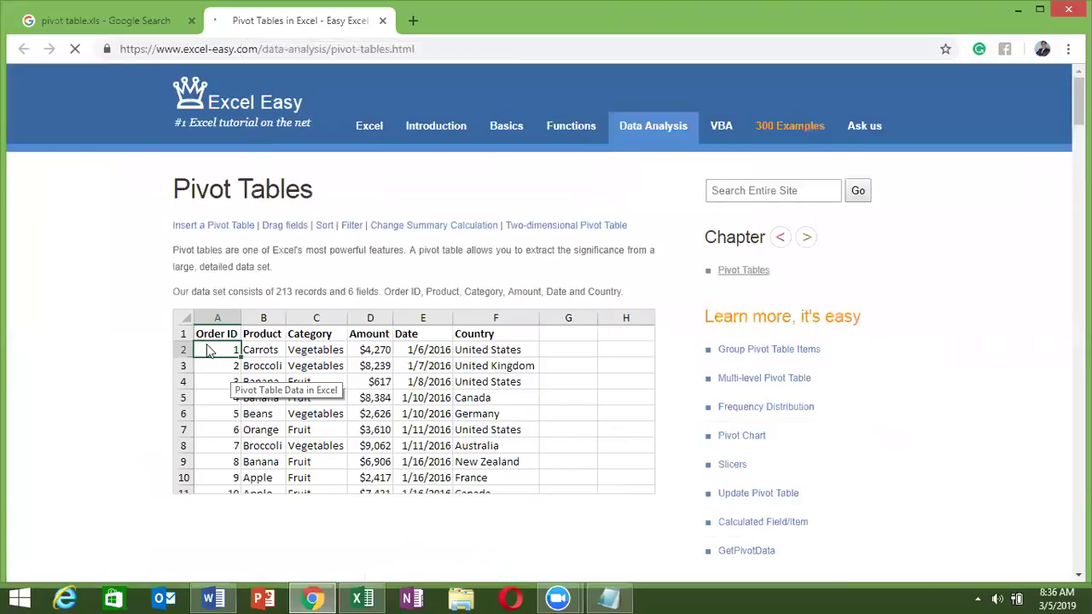
{"action": "mouse_move", "coordinate": [175, 250]}
{"action": "left_mouse_down"}
{"action": "mouse_move", "coordinate": [371, 303]}
{"action": "mouse_move", "coordinate": [546, 560]}
{"action": "left_mouse_up"}
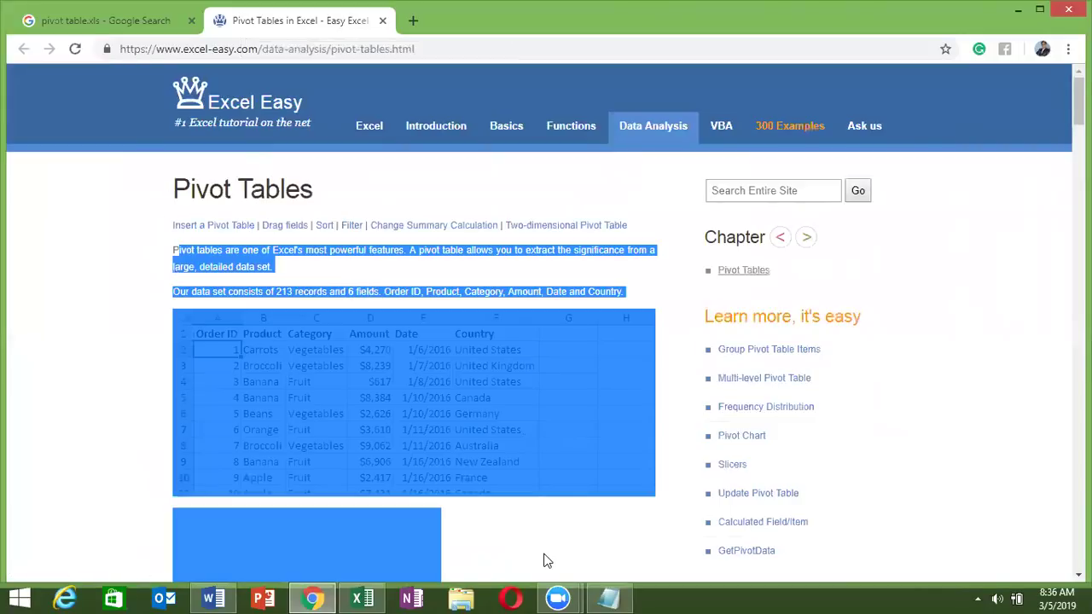
Step: Back on the results tab, download the Excel Pivot Table .xls workbook and return to Excel
{"action": "left_click", "coordinate": [125, 30]}
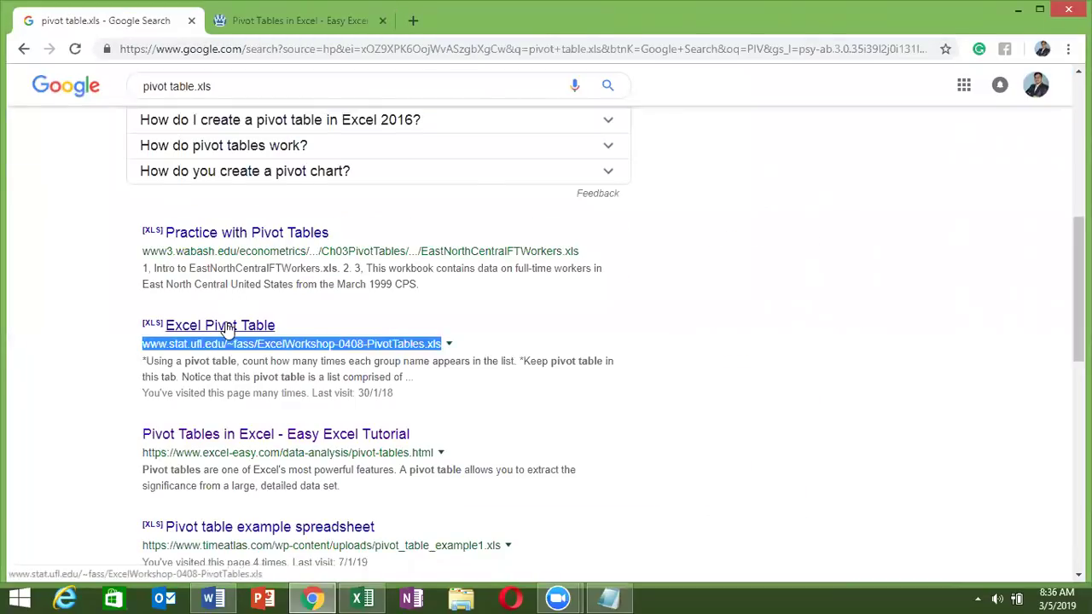
{"action": "left_click", "coordinate": [226, 327]}
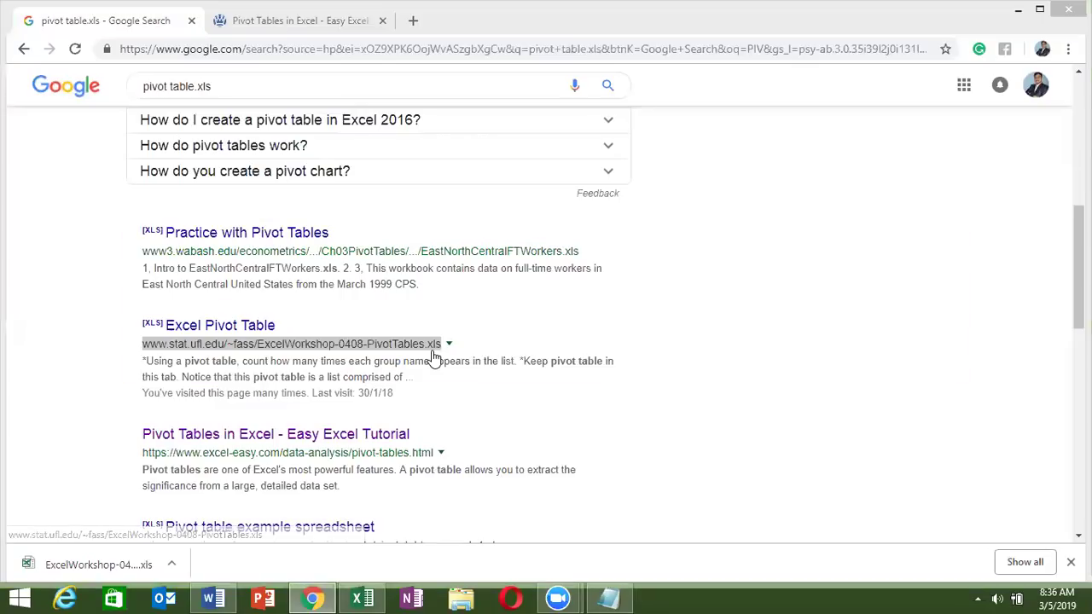
{"action": "left_click", "coordinate": [363, 598]}
Step: Select G4, review the Data tab's Get External Data options, then minimise Excel with Windows+D
{"action": "left_click", "coordinate": [353, 231]}
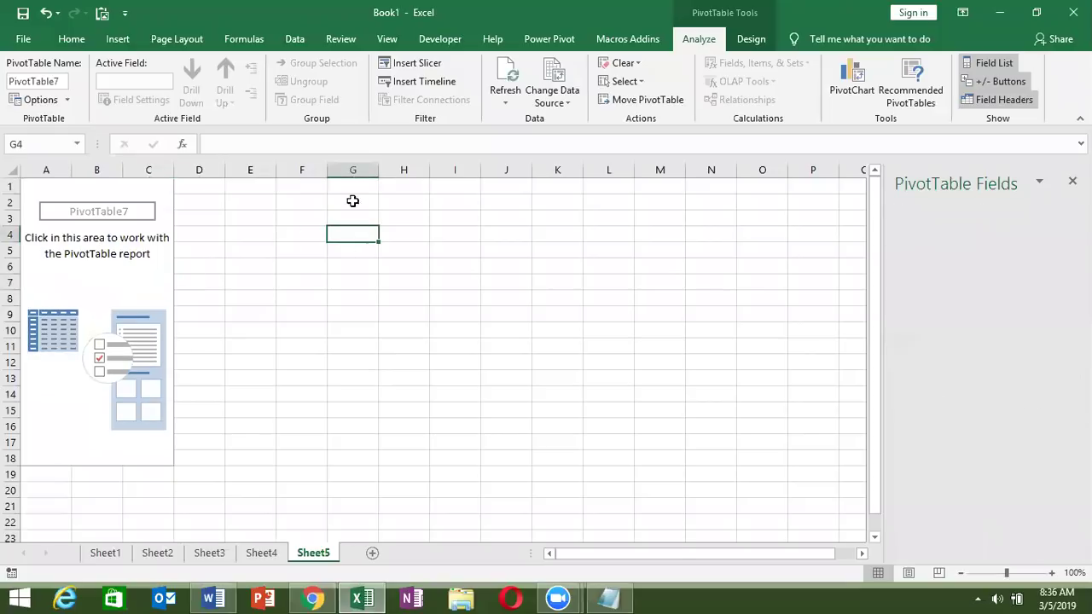
{"action": "left_click", "coordinate": [299, 43]}
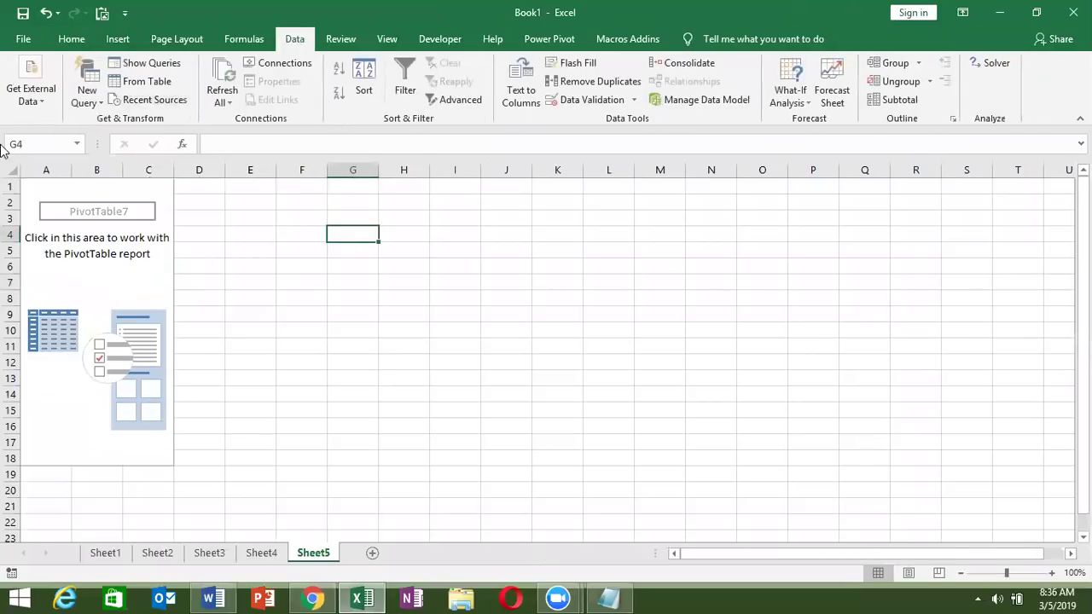
{"action": "left_click", "coordinate": [42, 99]}
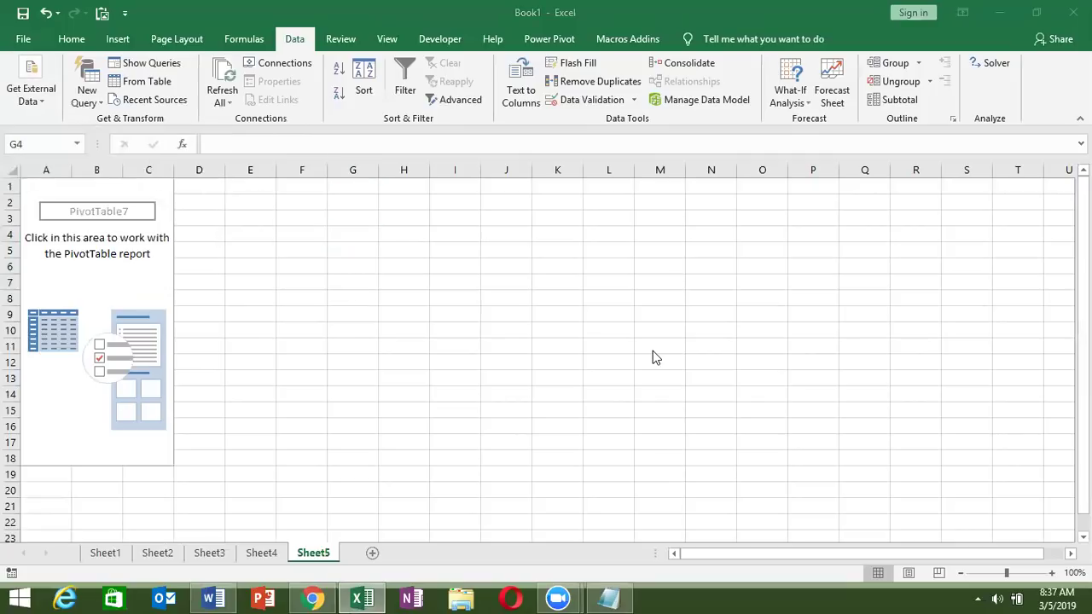
{"action": "key", "text": "super+d"}
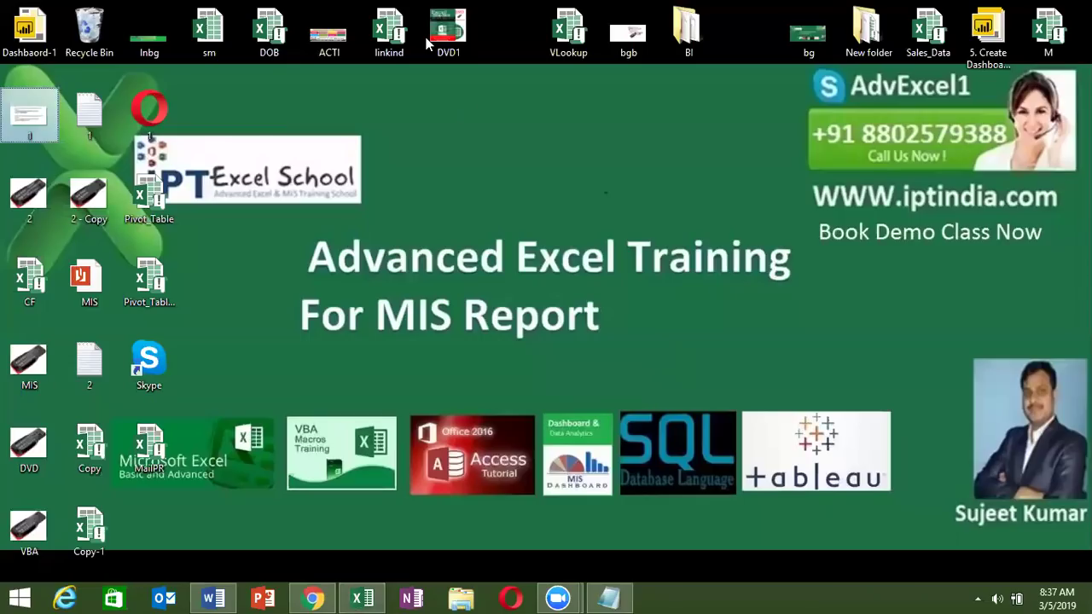